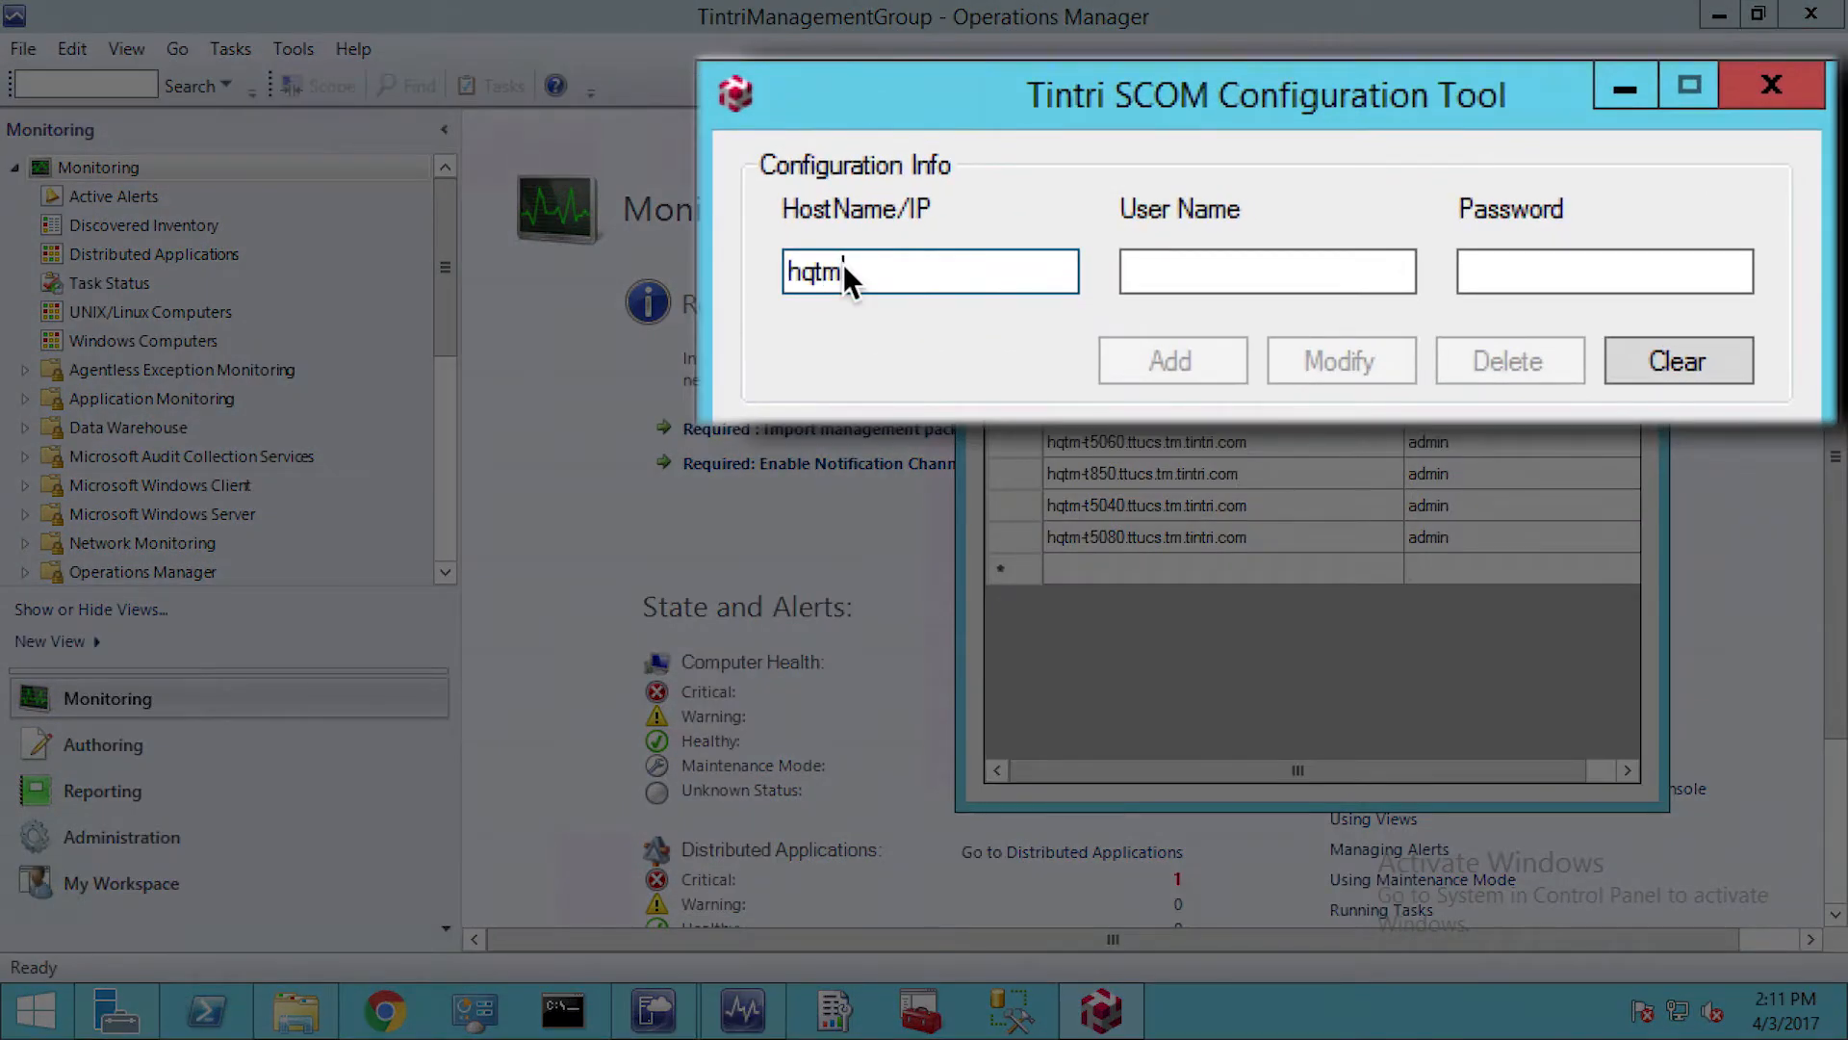
# Add the host hqtm-t820.ttucs.tm.tintri.com with user name admin and the account password, check its entry and close the configuration tool
pyautogui.write('.ttucs.tm.tintri.com')
pyautogui.press('Tab')
pyautogui.write('admin')
pyautogui.press('Tab')
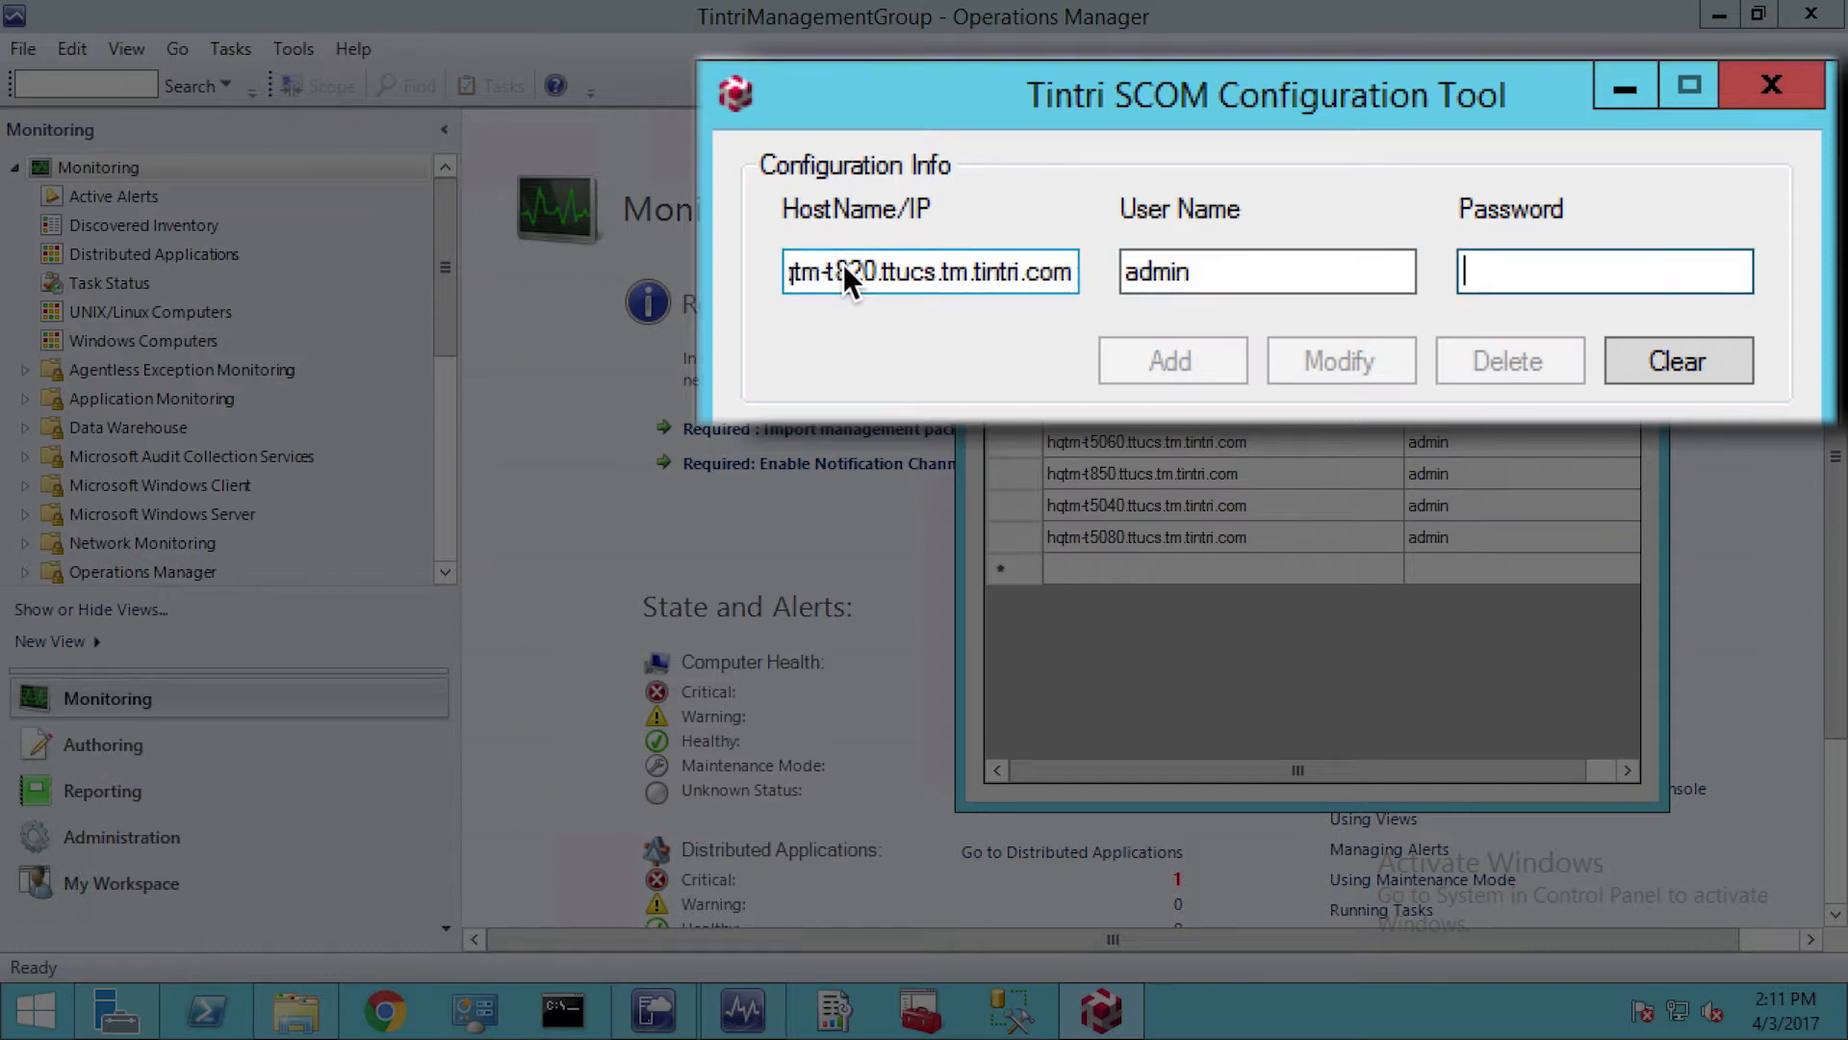
pyautogui.write('********')
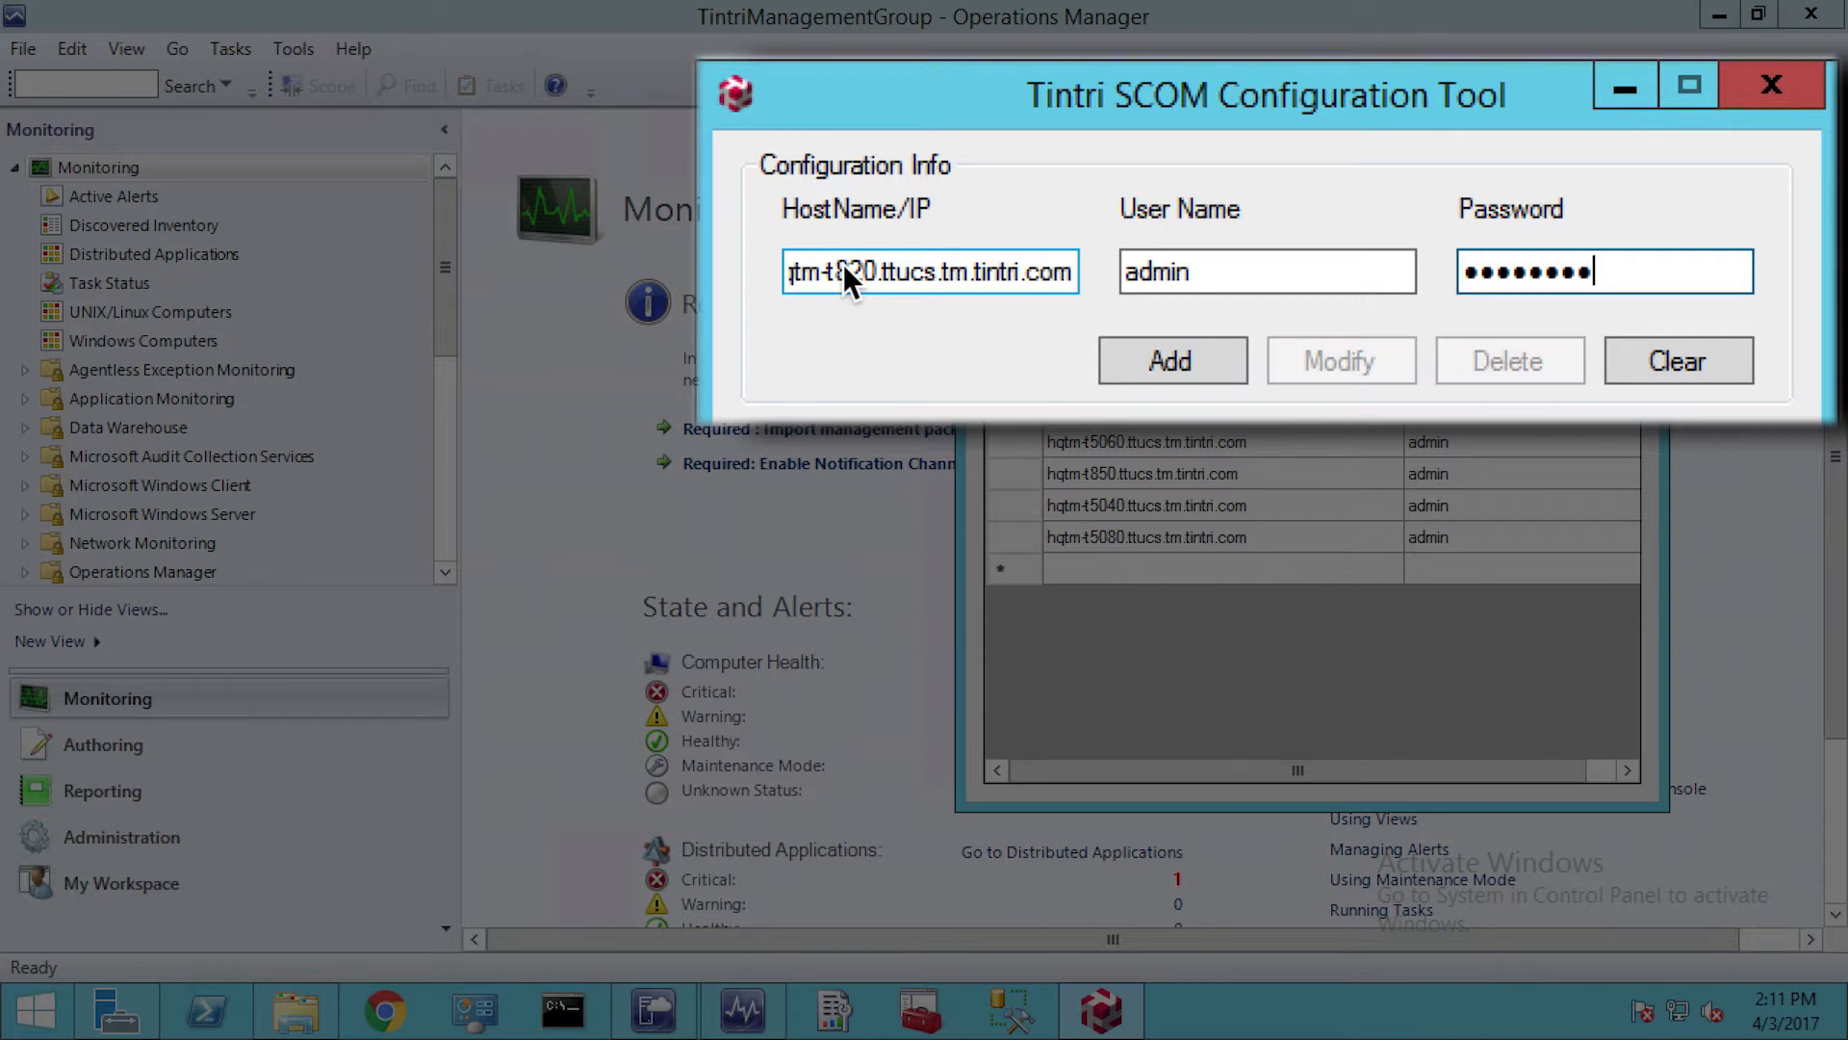
pyautogui.click(1117, 358)
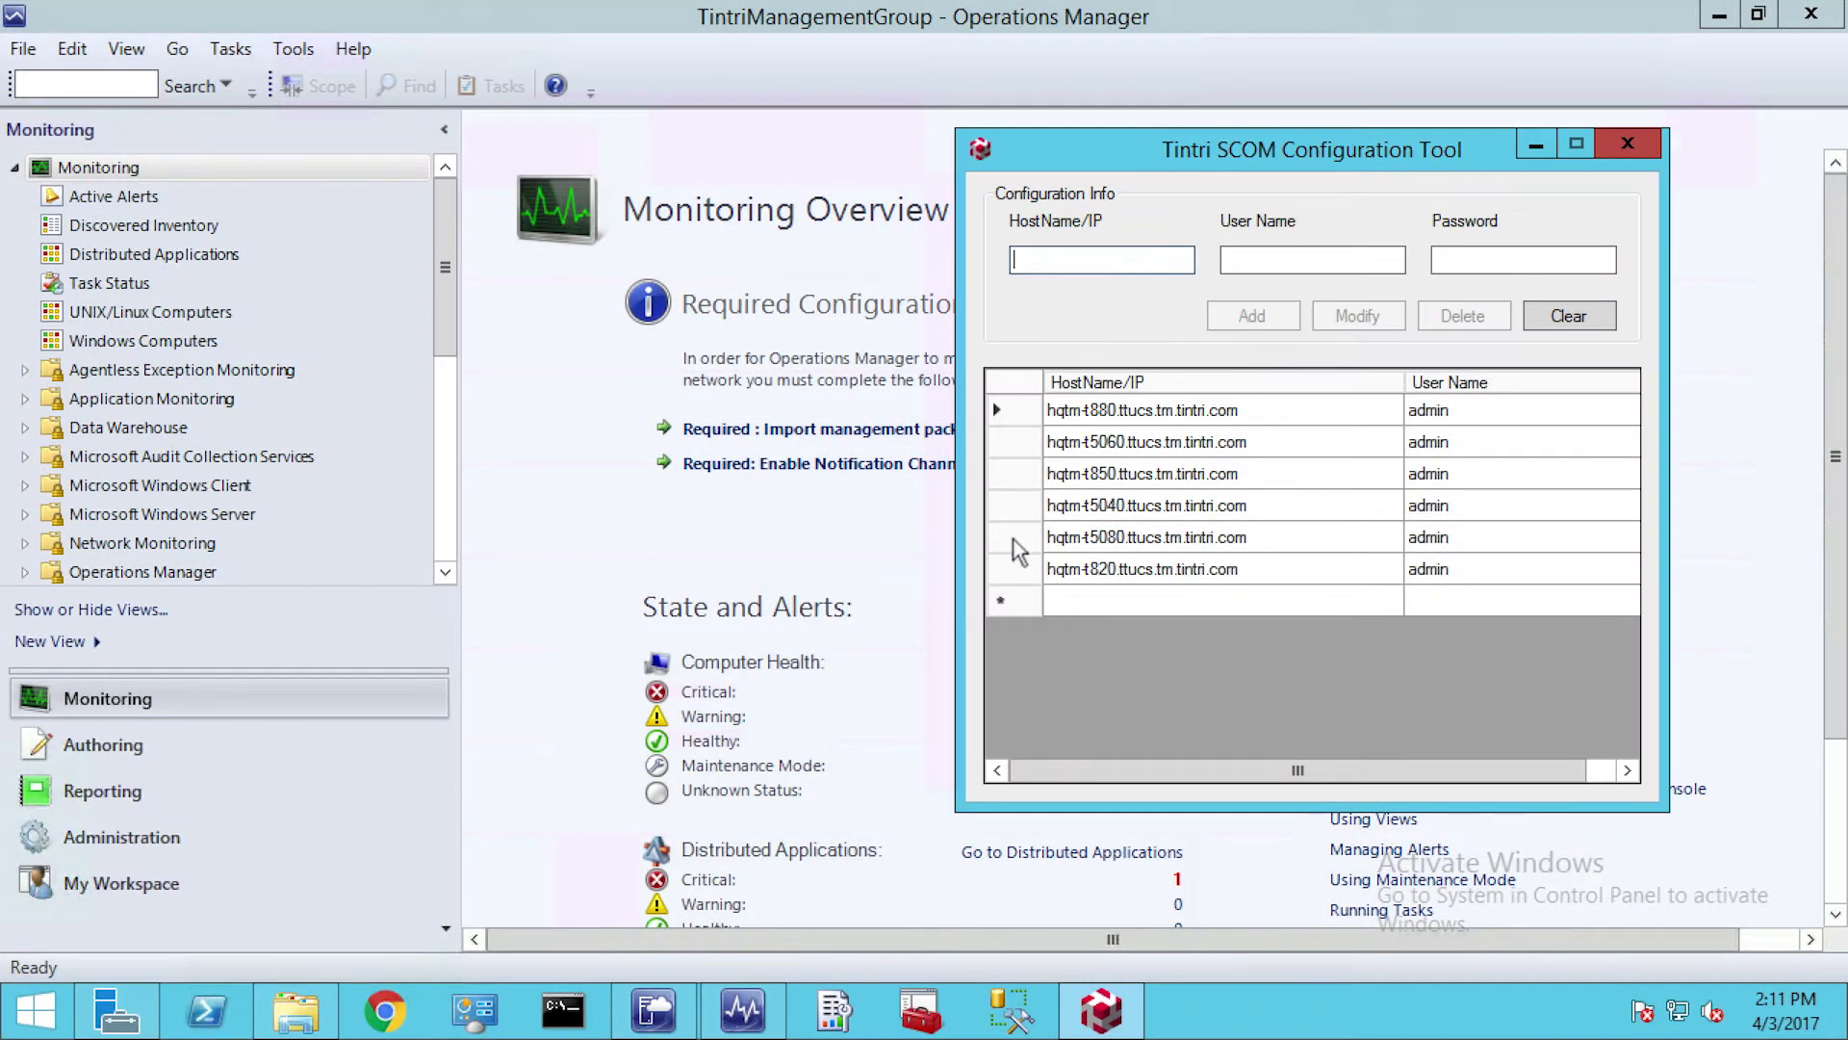
pyautogui.click(1013, 575)
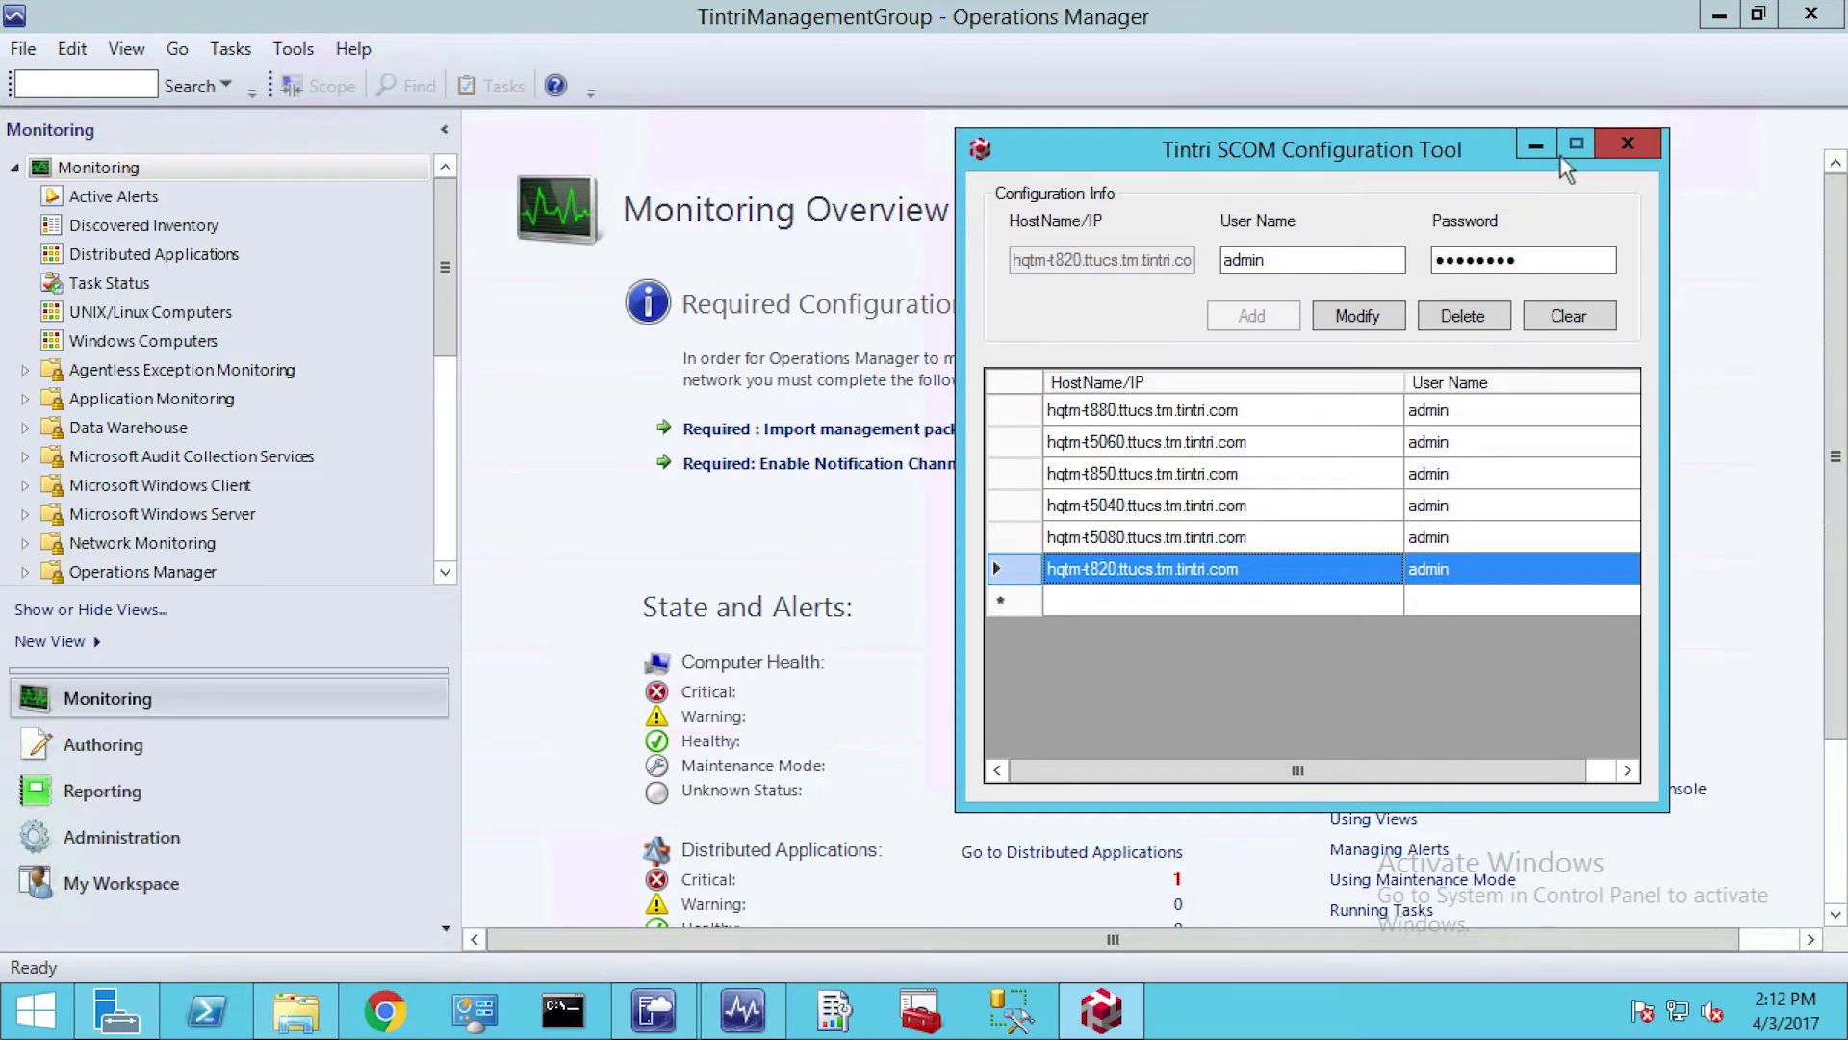
pyautogui.click(1627, 145)
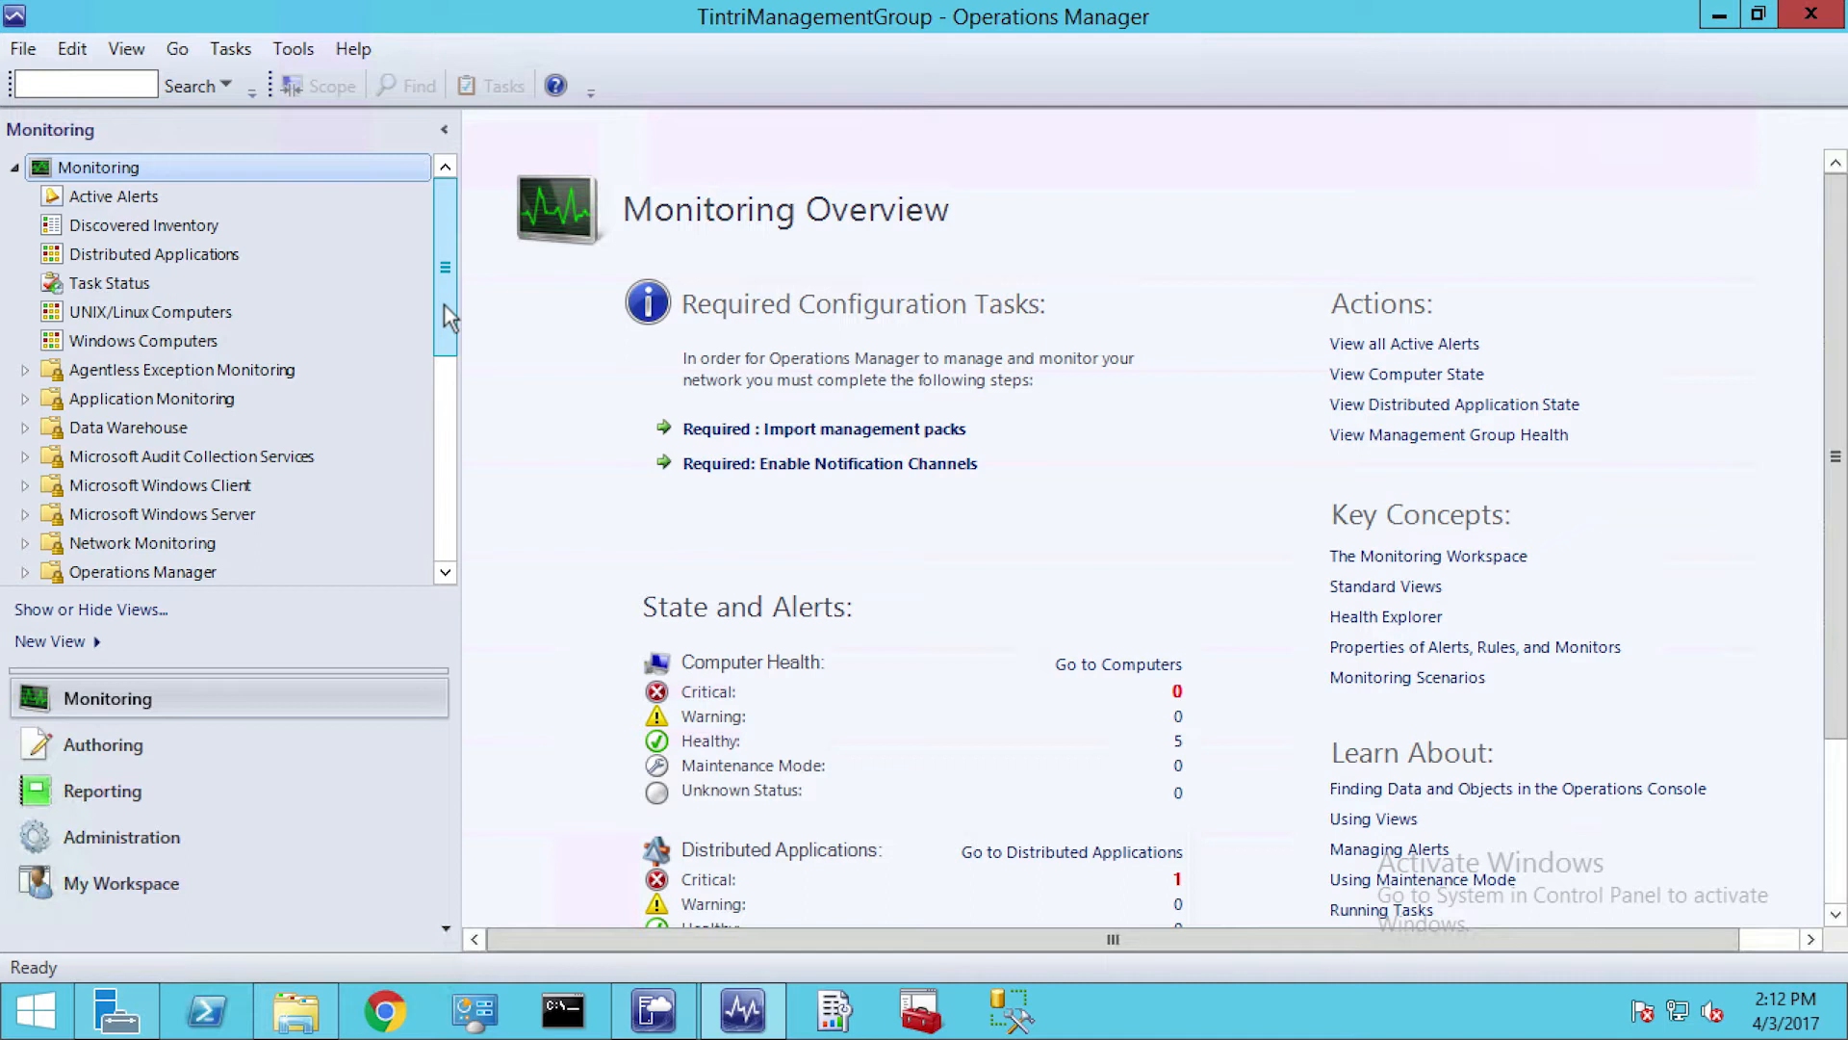
# Open the Tintri alerts view and examine the details of a critical alert and the second warning alert
pyautogui.moveTo(443, 305); pyautogui.dragTo(474, 441)
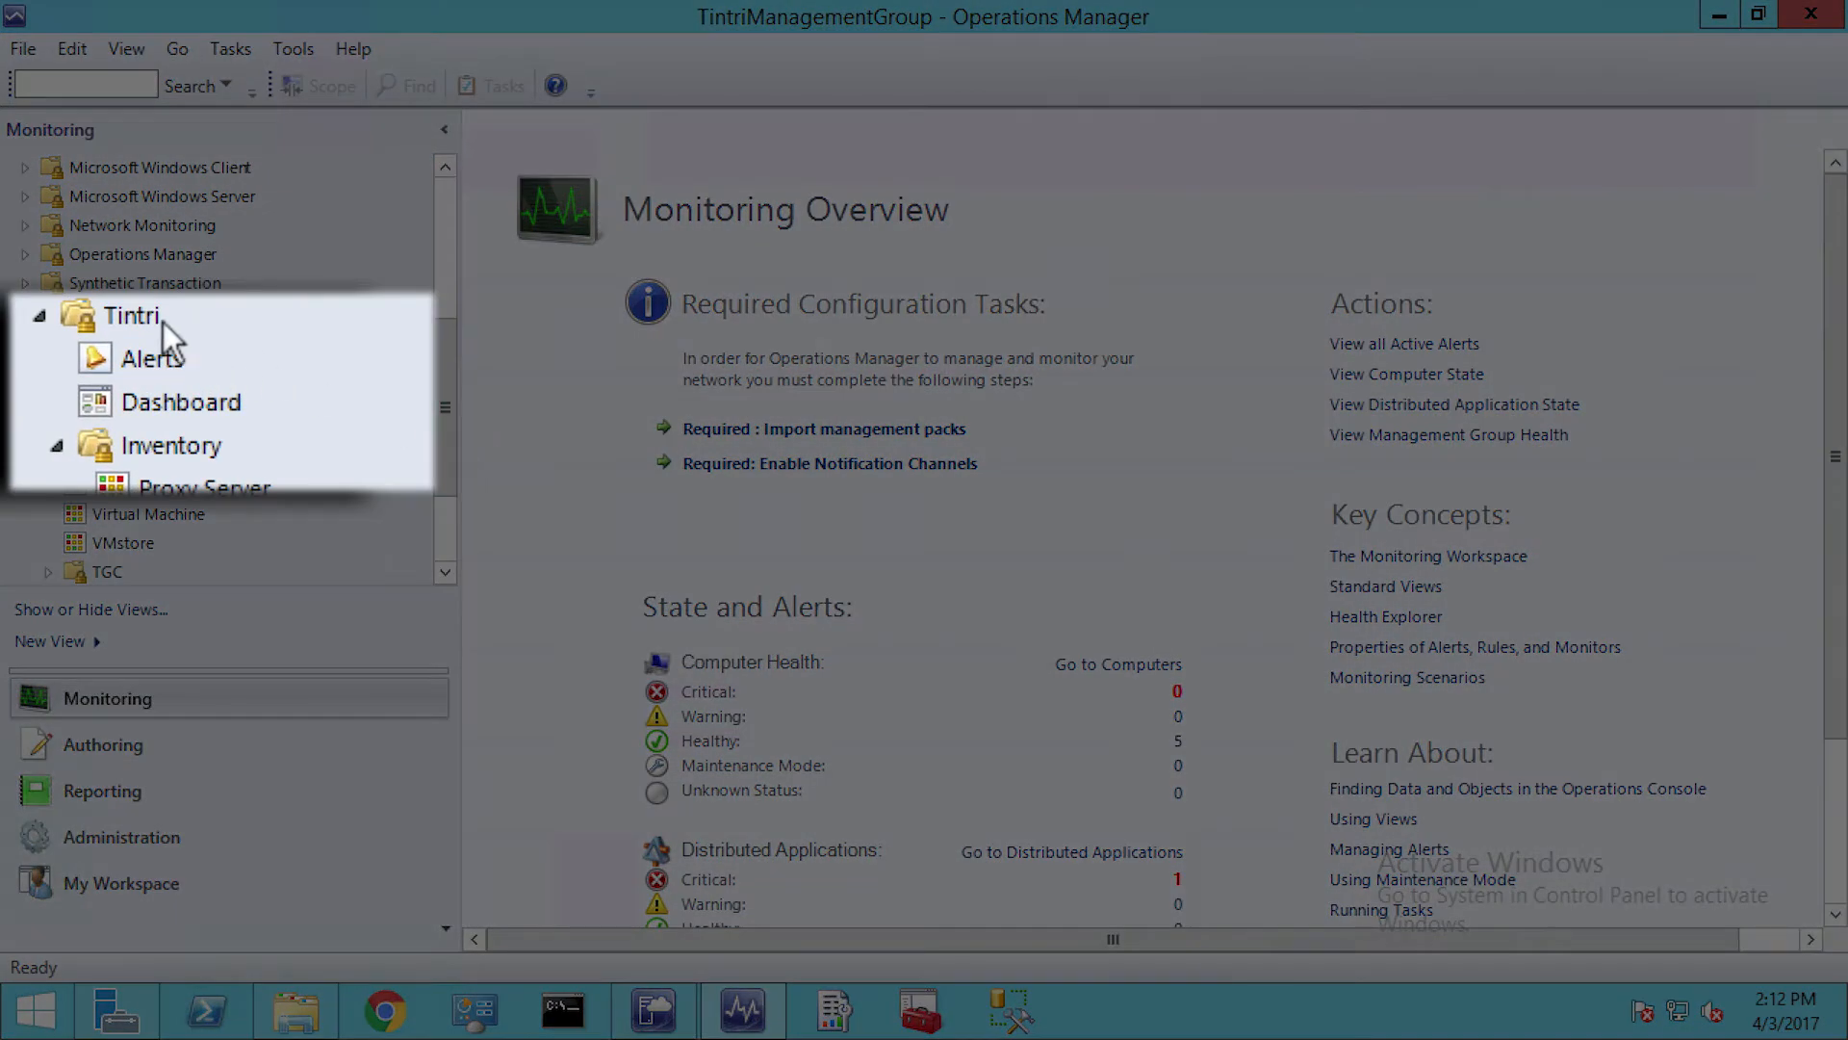
pyautogui.click(141, 312)
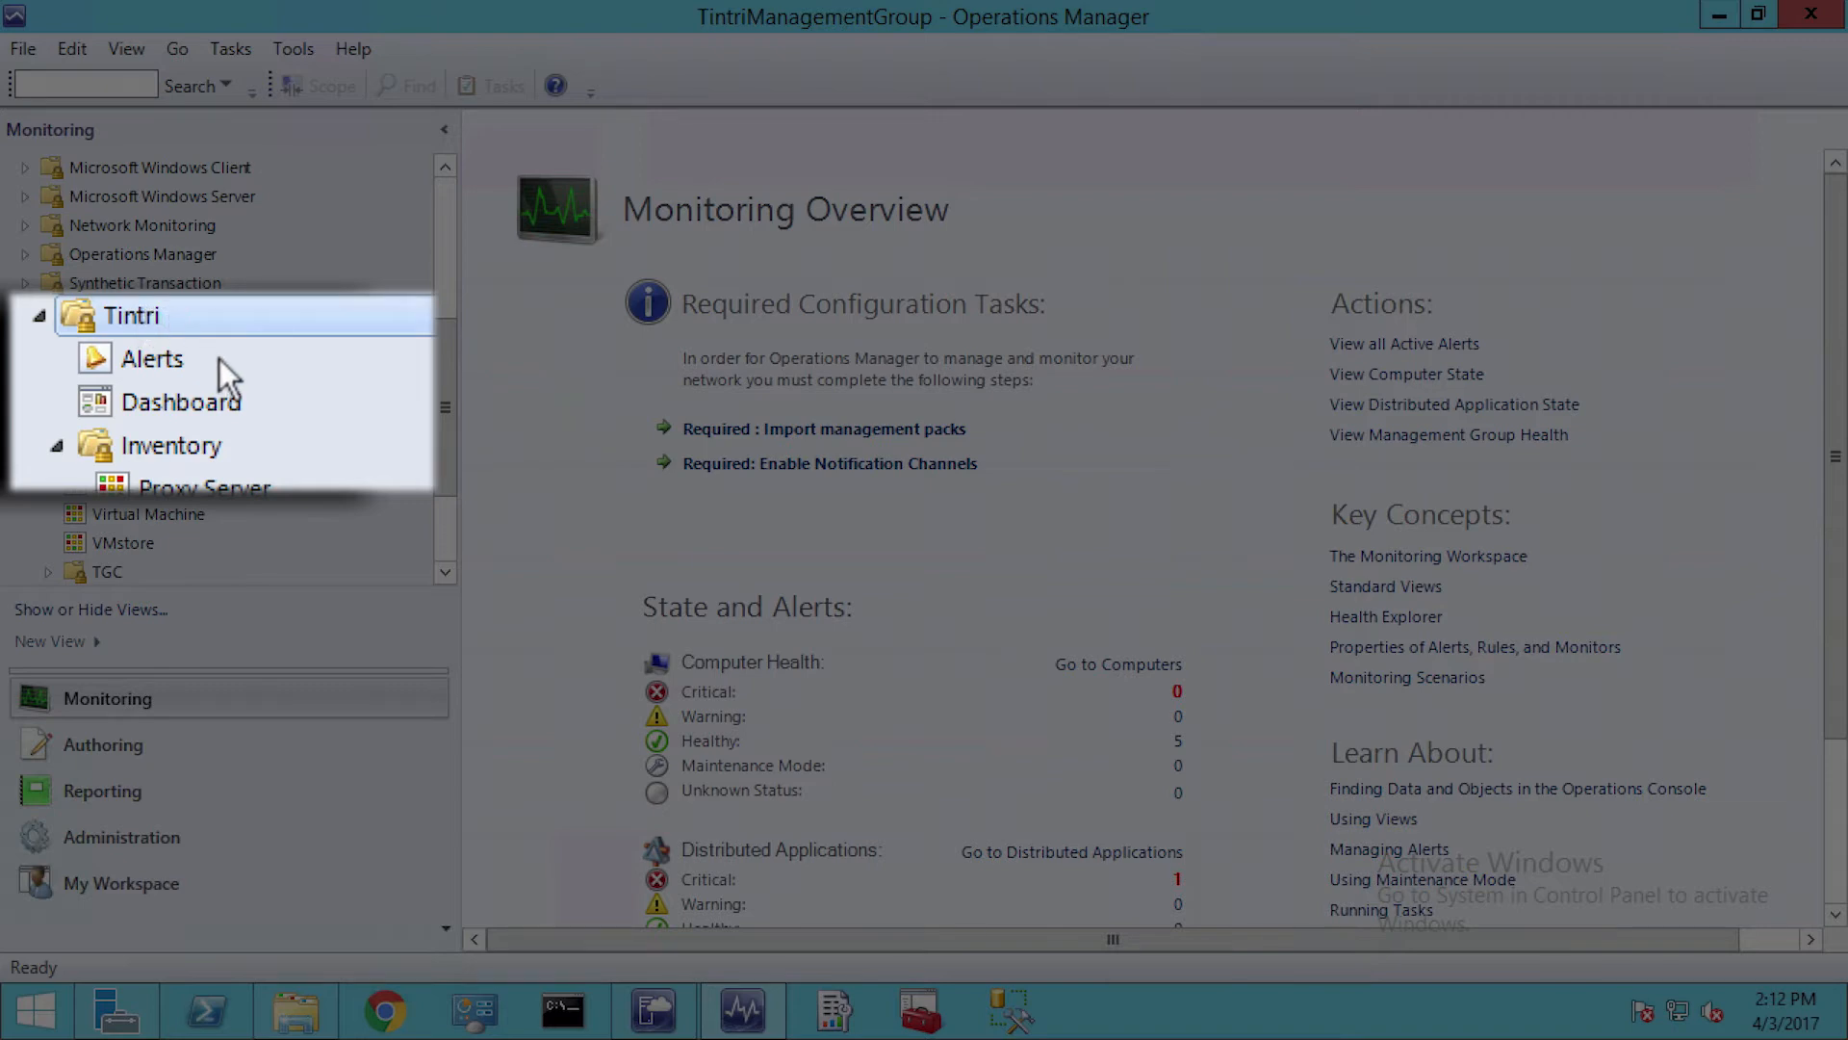
pyautogui.click(149, 355)
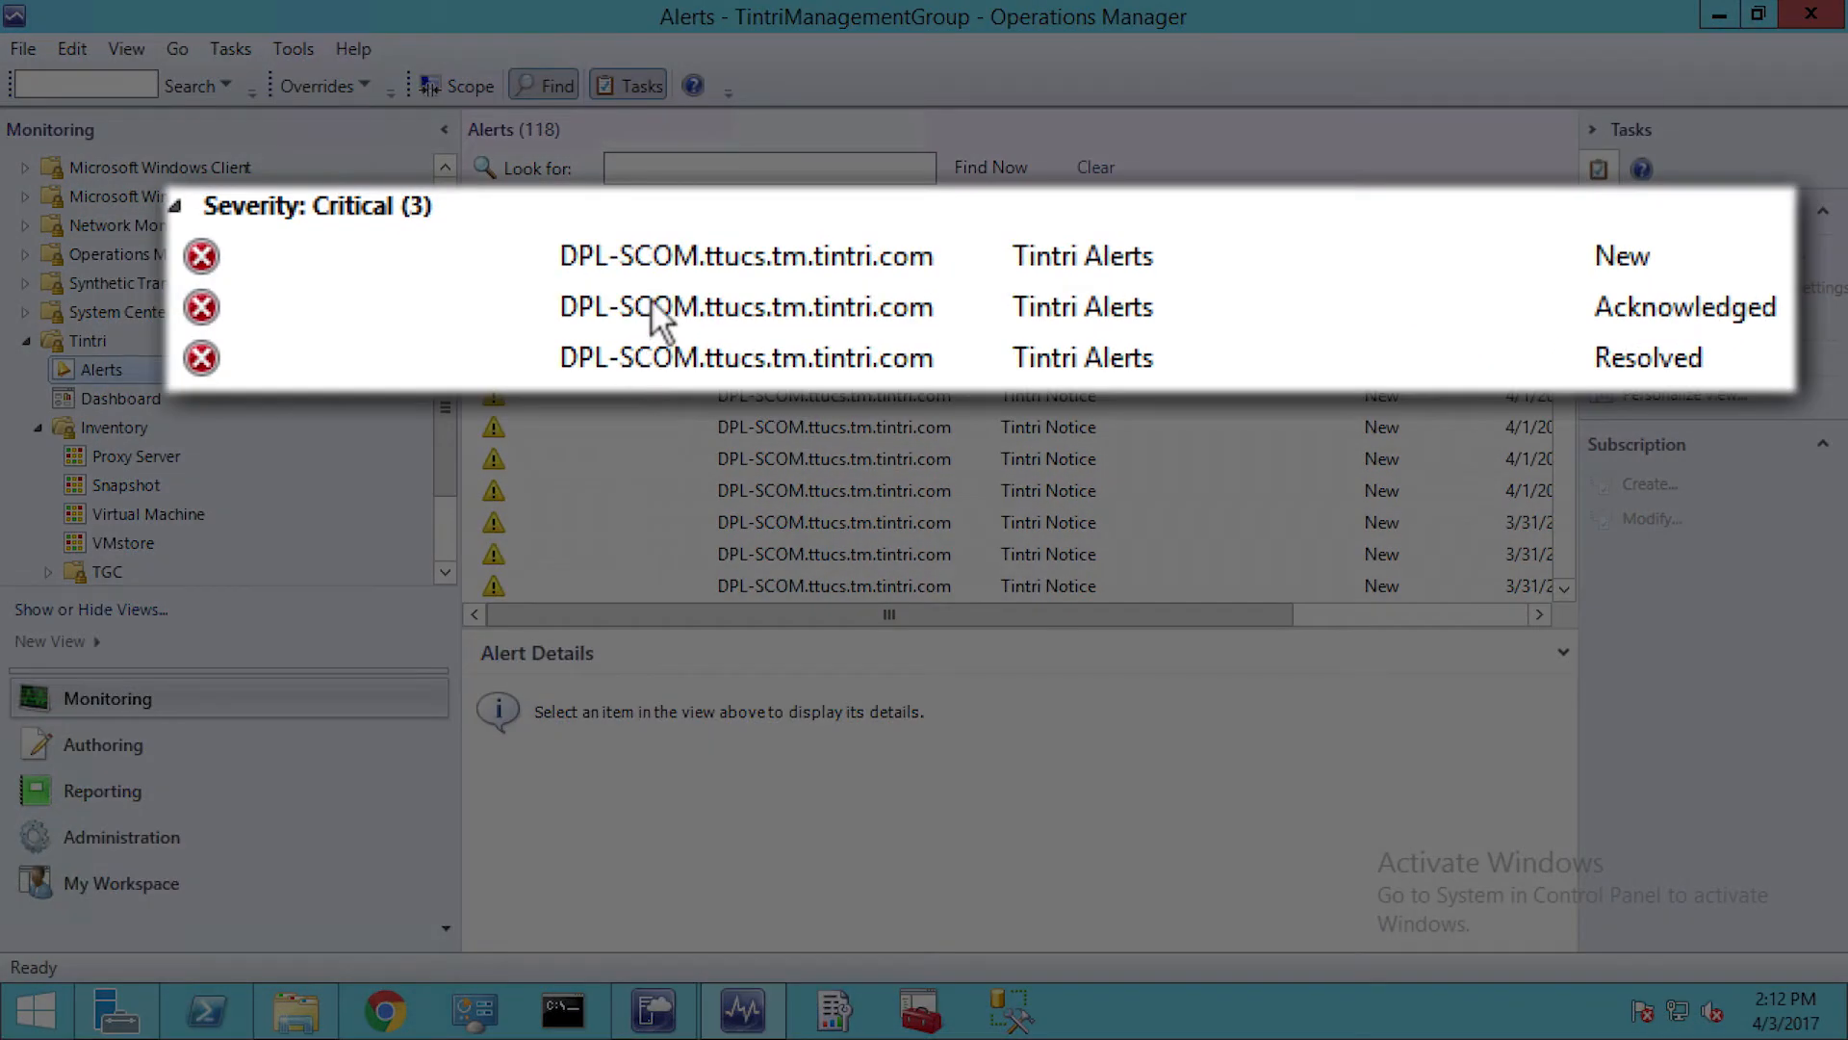
pyautogui.click(651, 299)
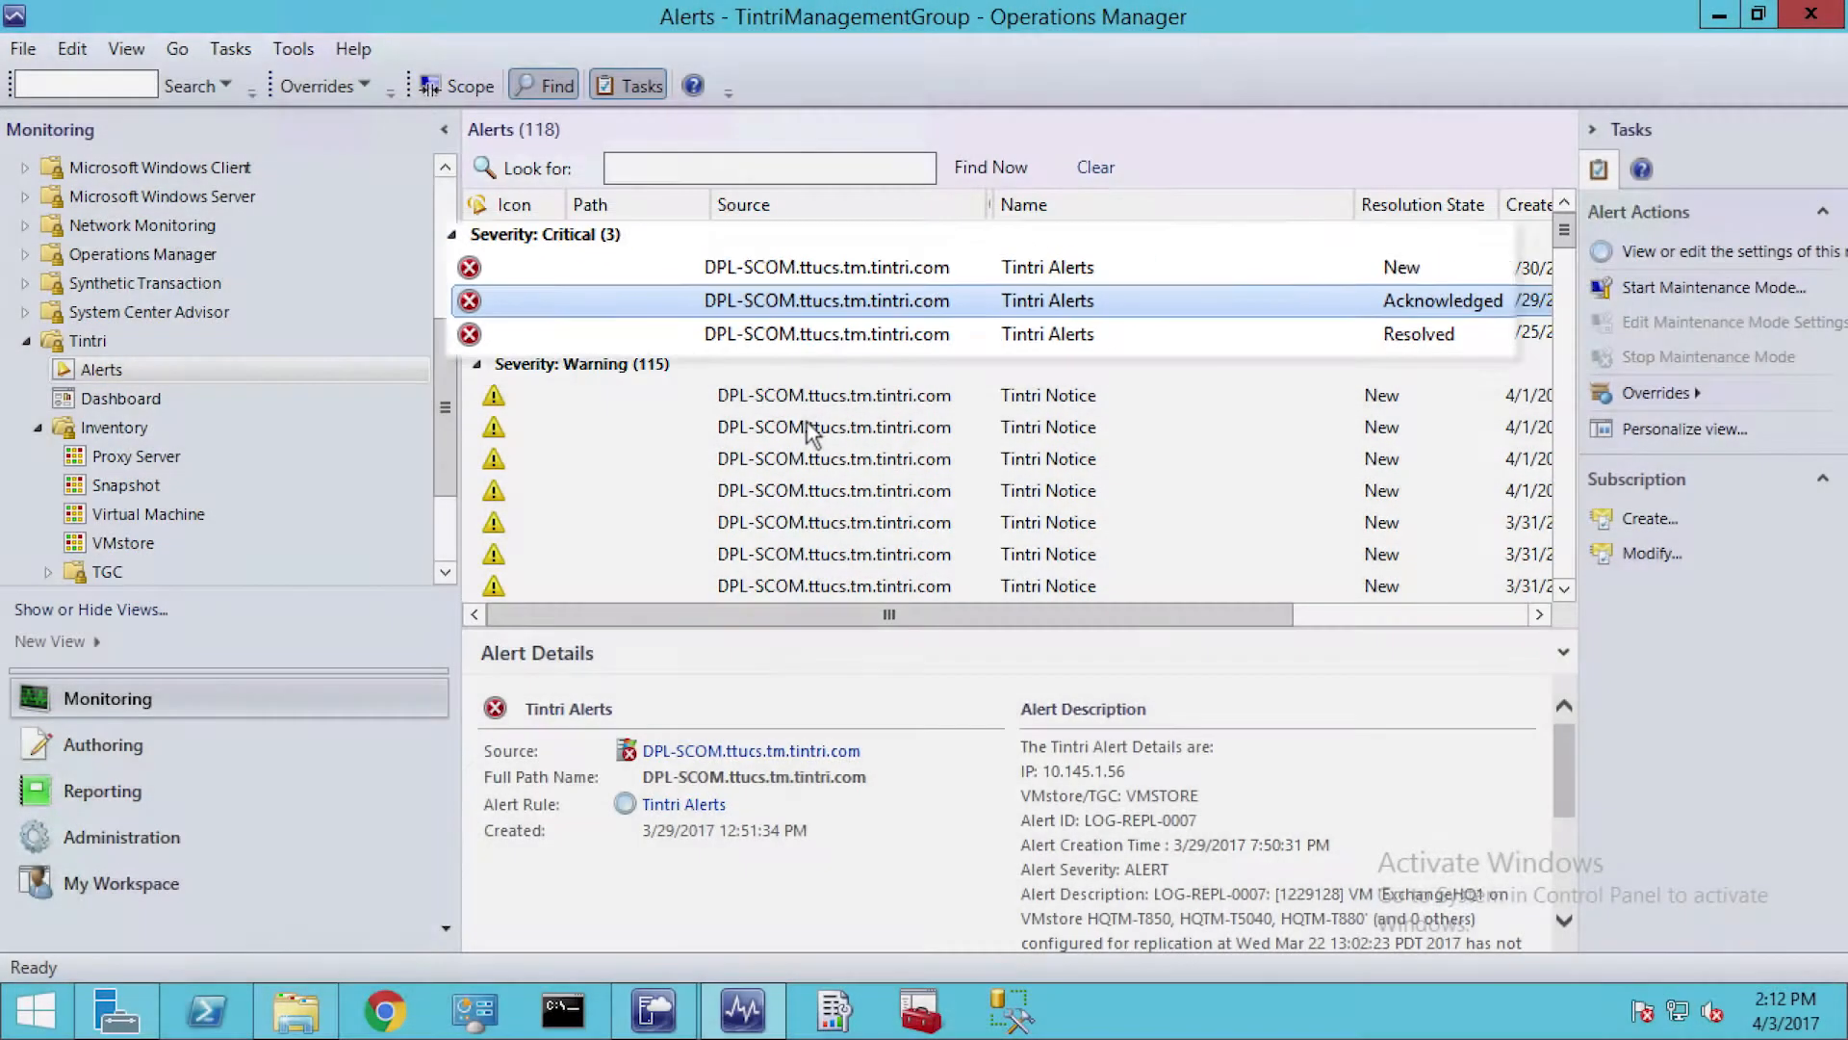
pyautogui.click(809, 427)
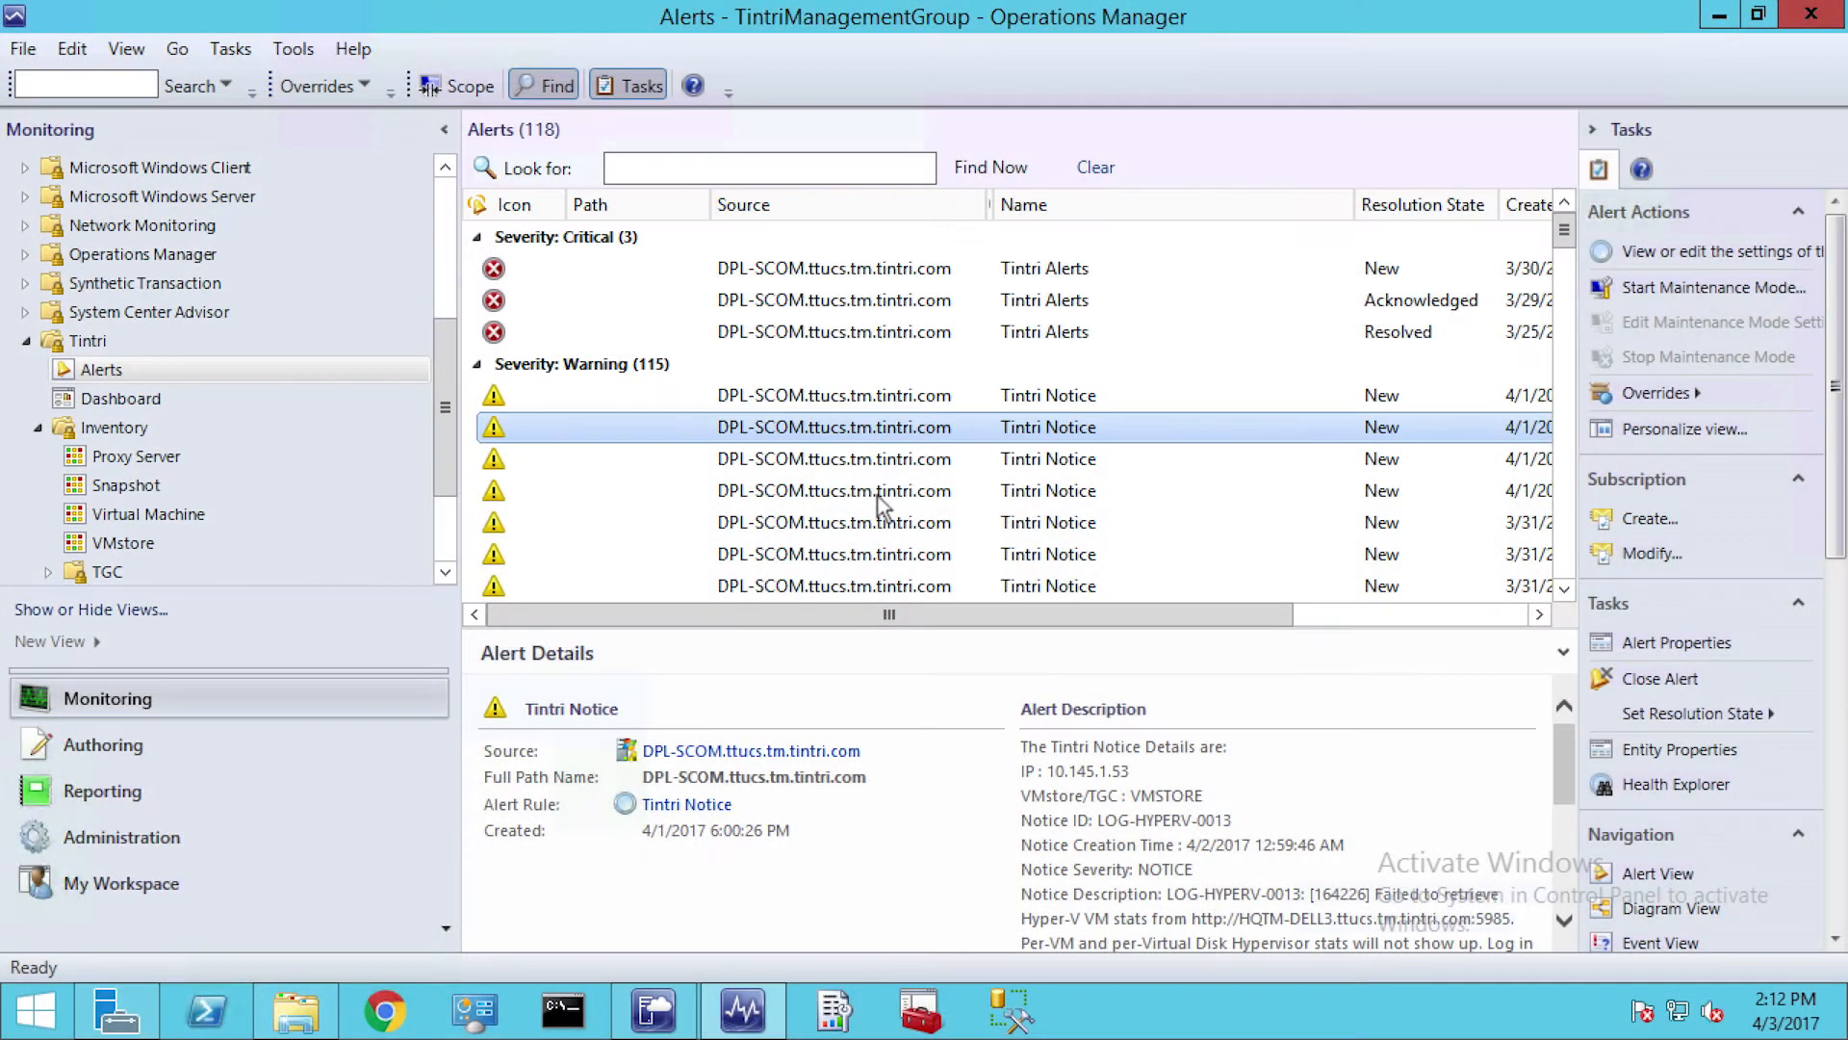
# Set the resolution state of the fourth Tintri Notice warning alert to Acknowledged
pyautogui.click(862, 490)
pyautogui.rightClick(861, 490)
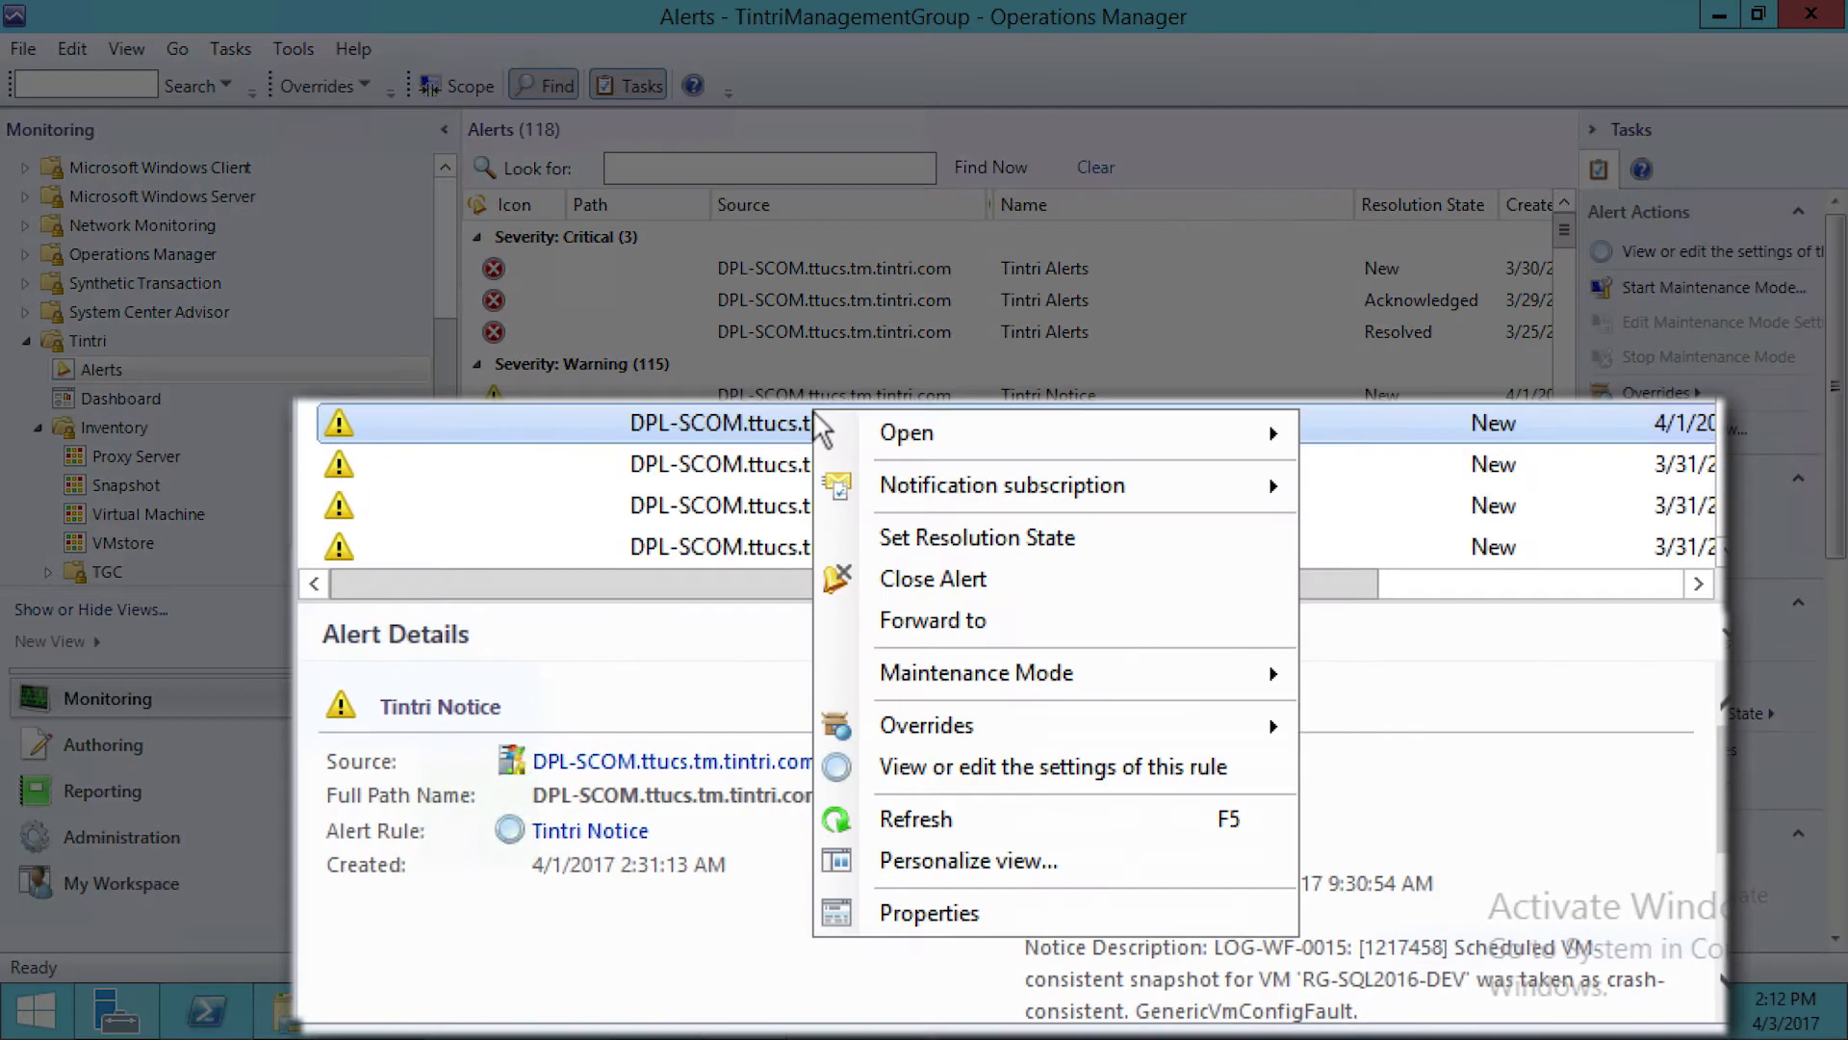
pyautogui.moveTo(1002, 535)
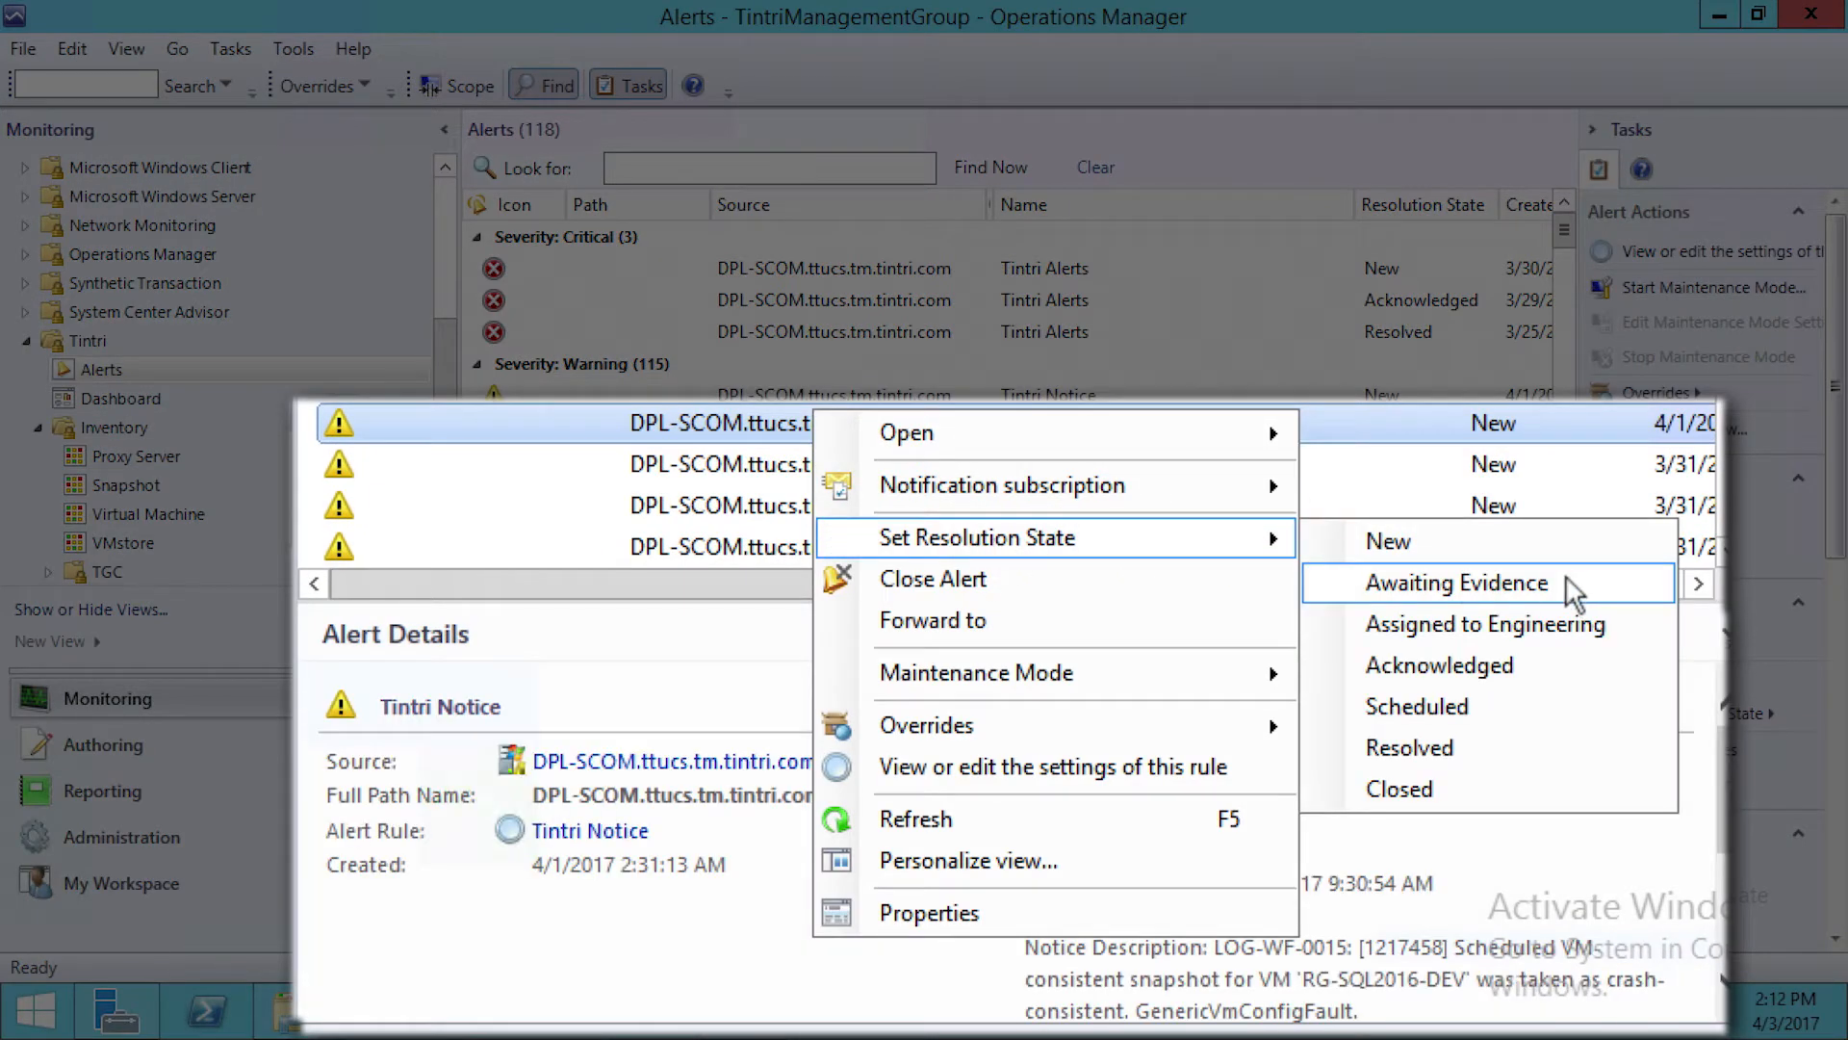
pyautogui.click(1521, 660)
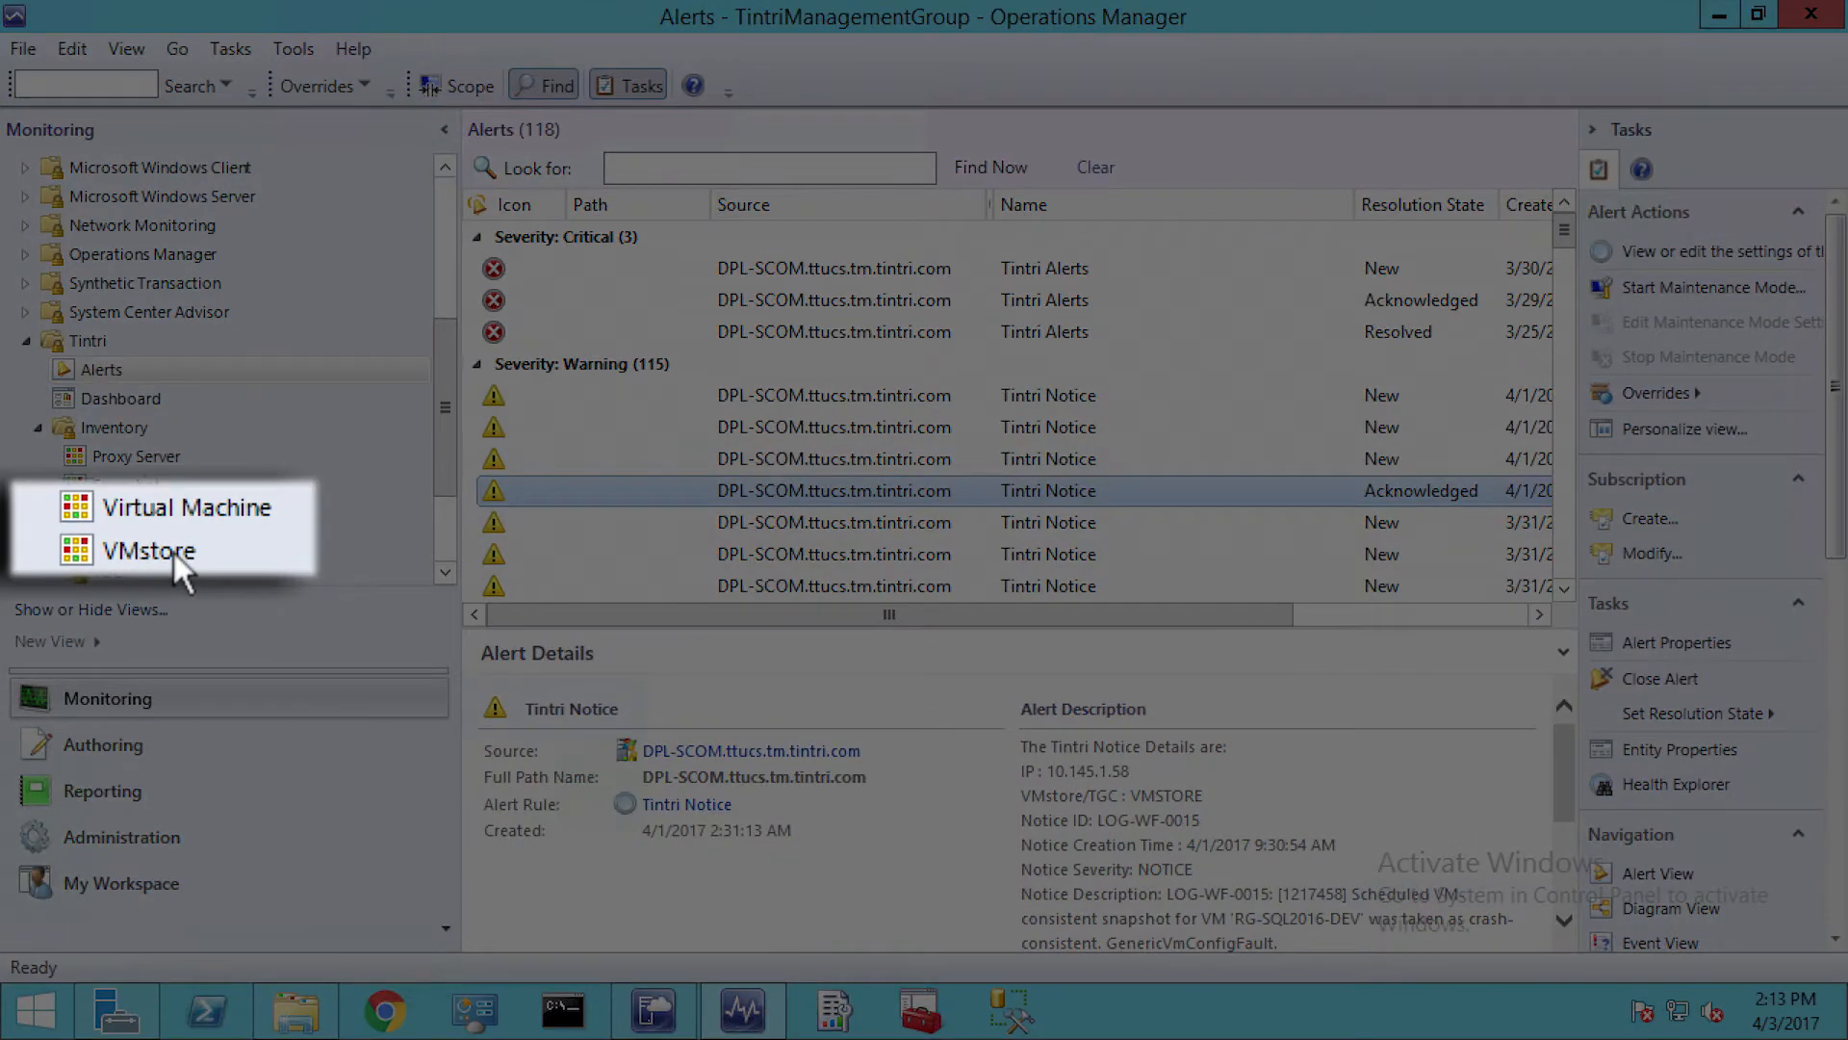
# Examine the T880 and T820 entries in the Tintri VMstore inventory and the view's column personalization options
pyautogui.click(149, 550)
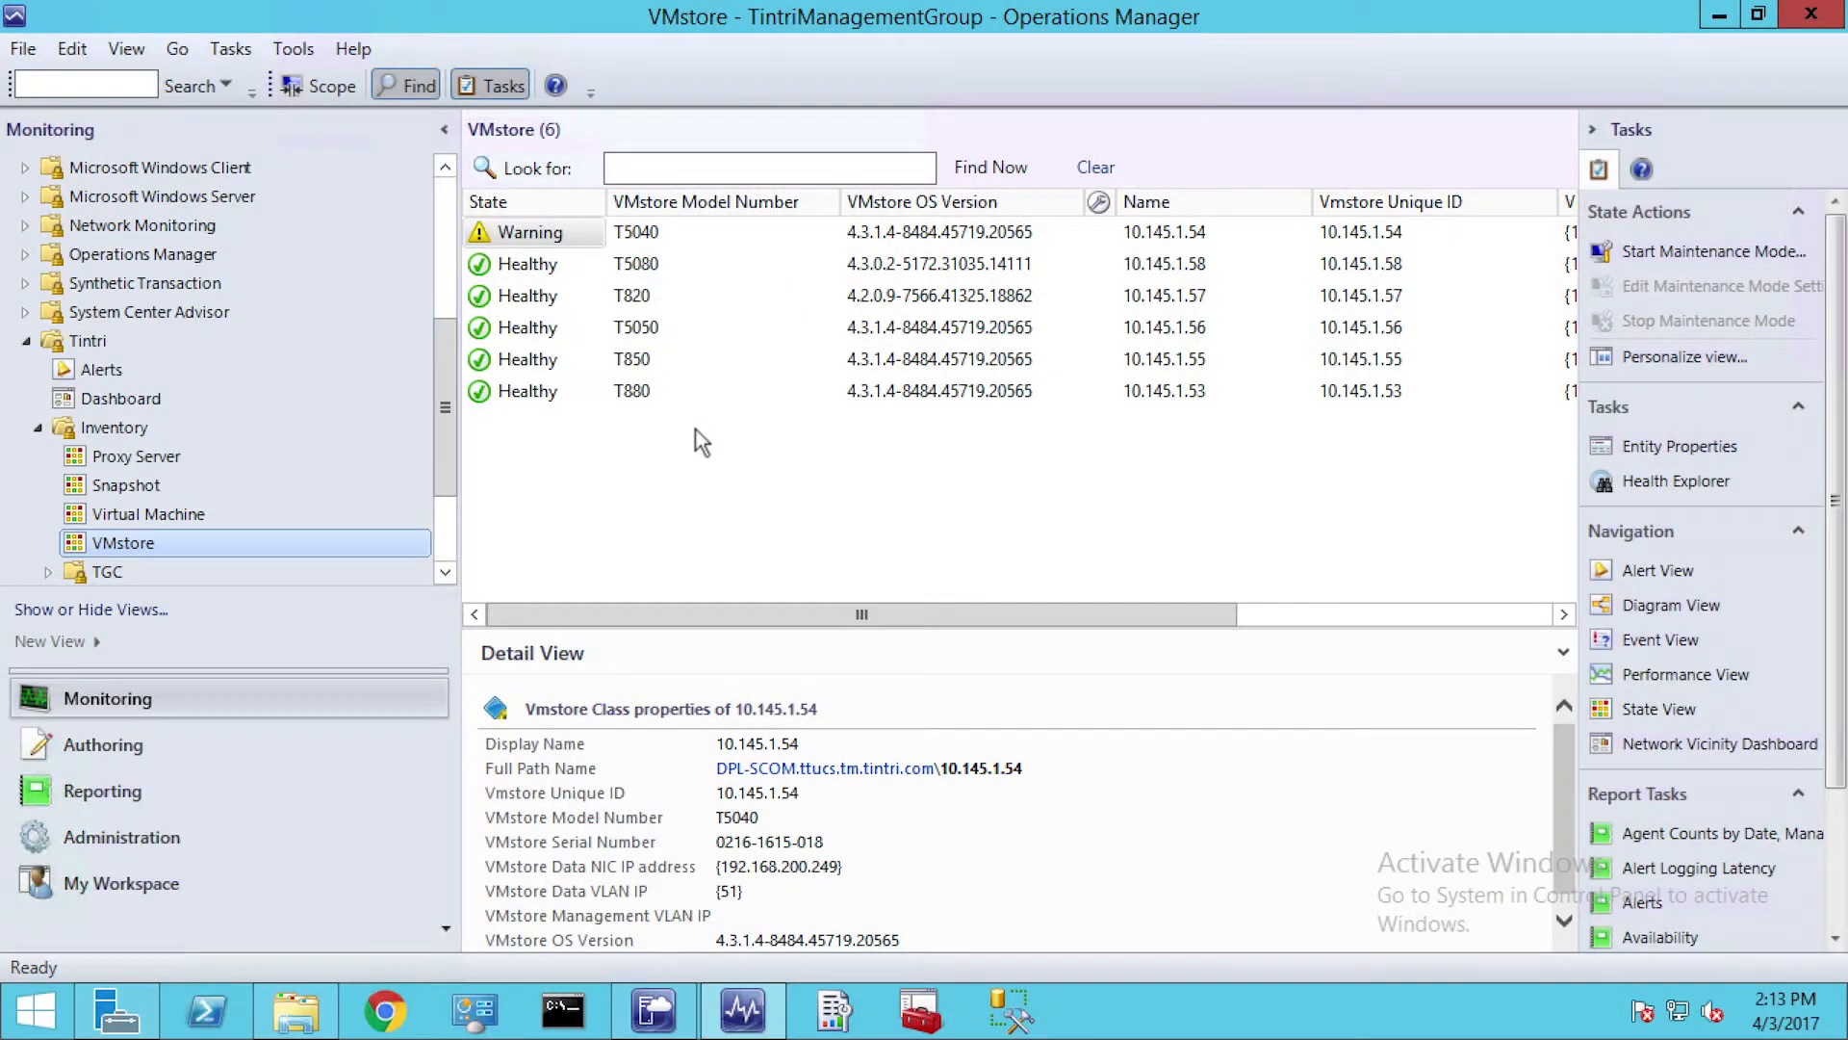
pyautogui.click(734, 390)
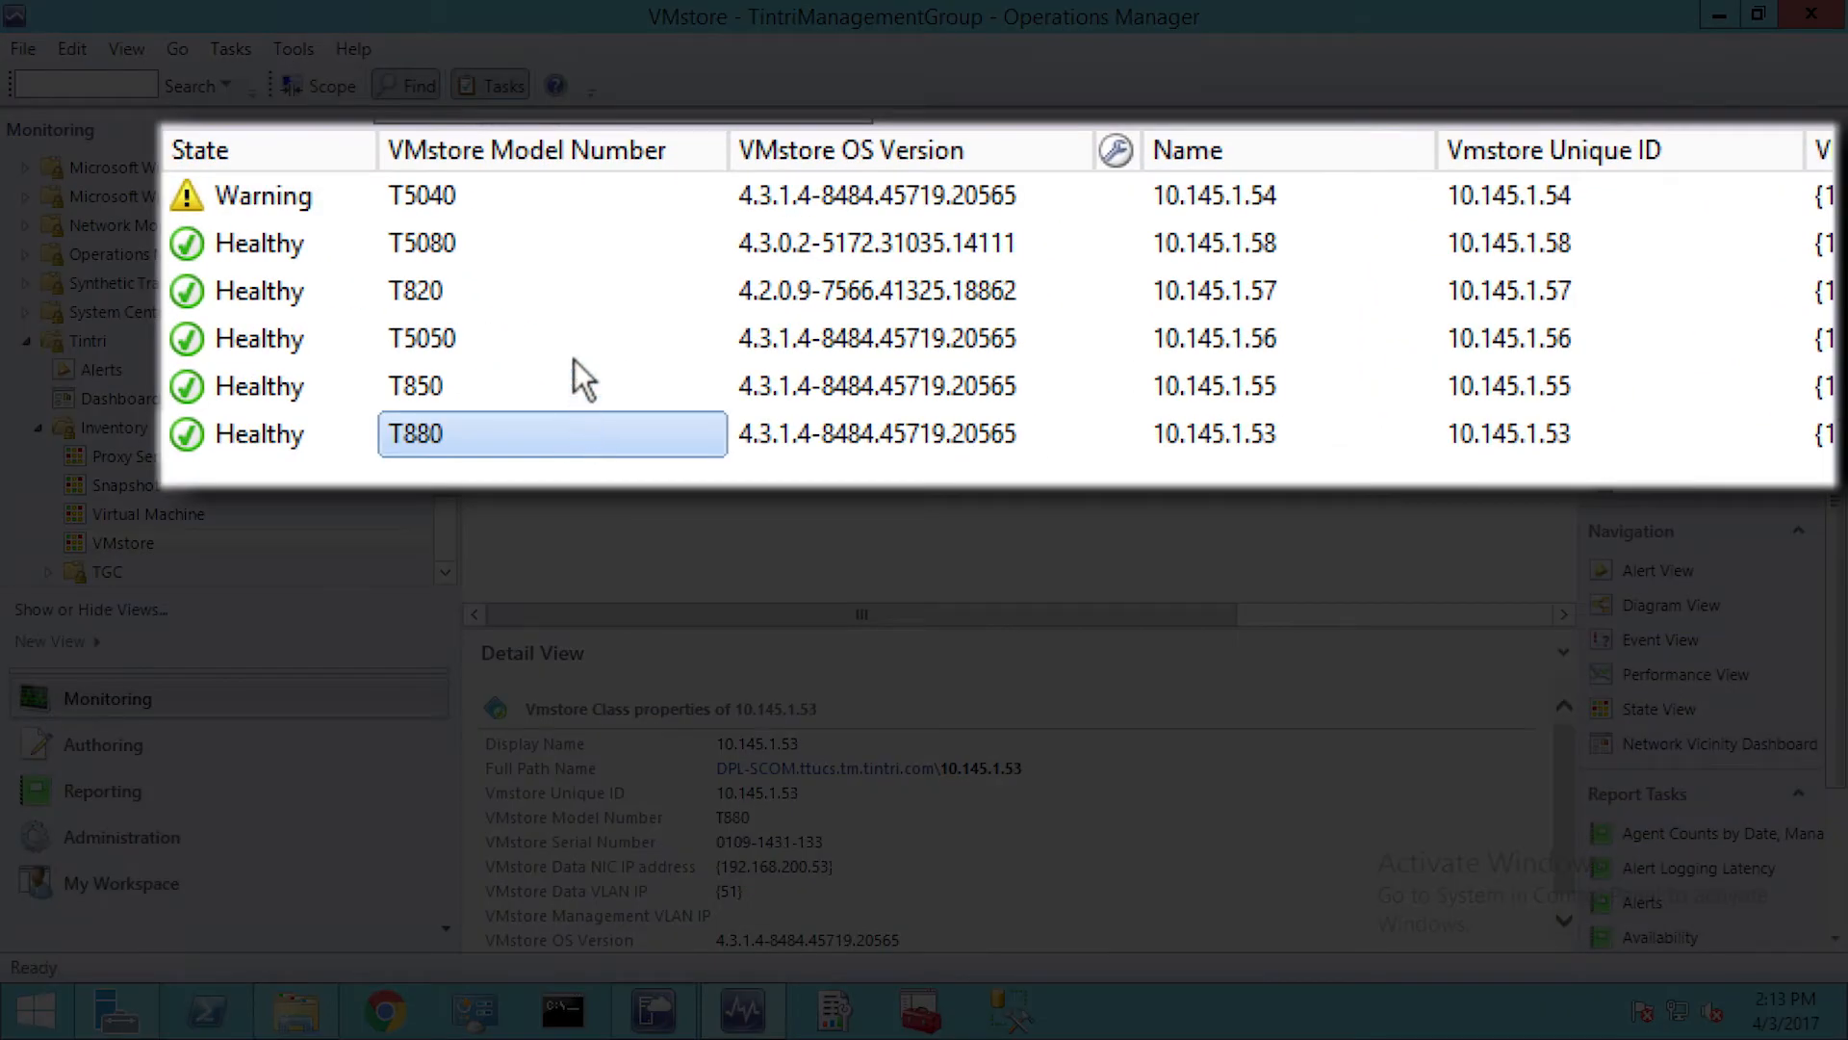
pyautogui.click(561, 294)
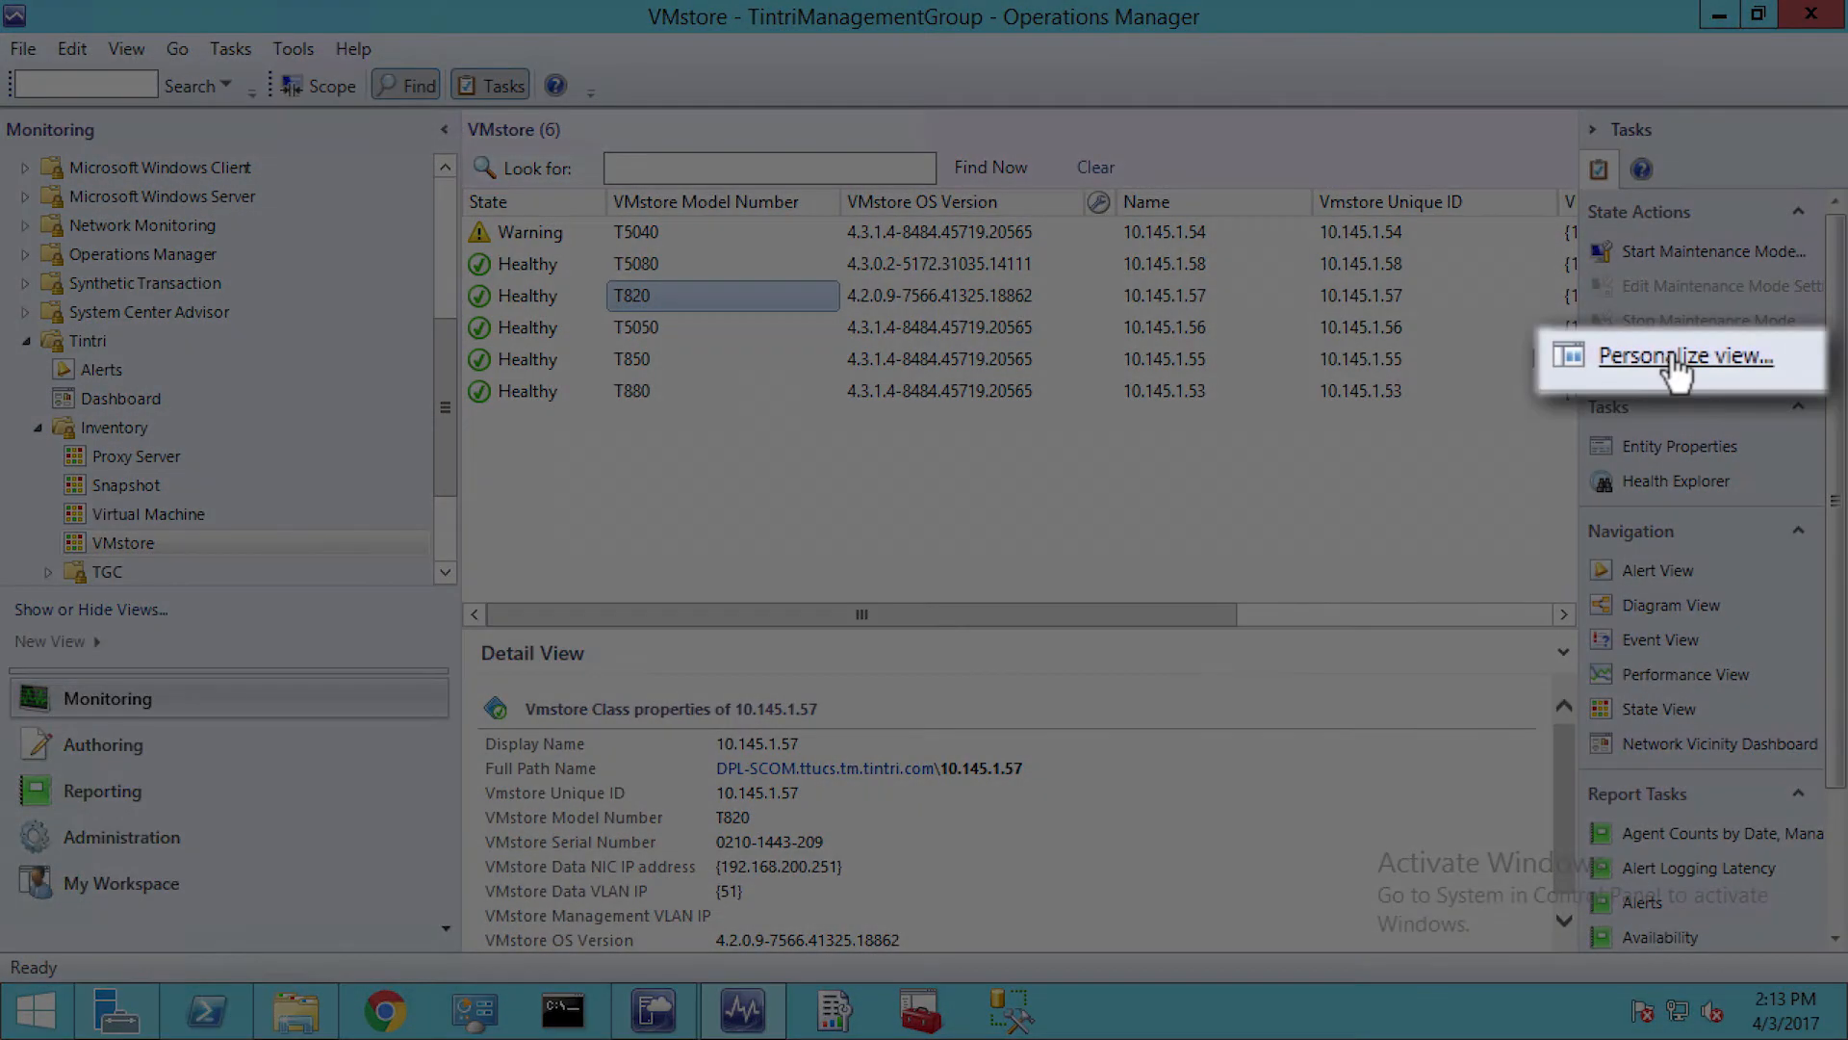
pyautogui.click(1673, 356)
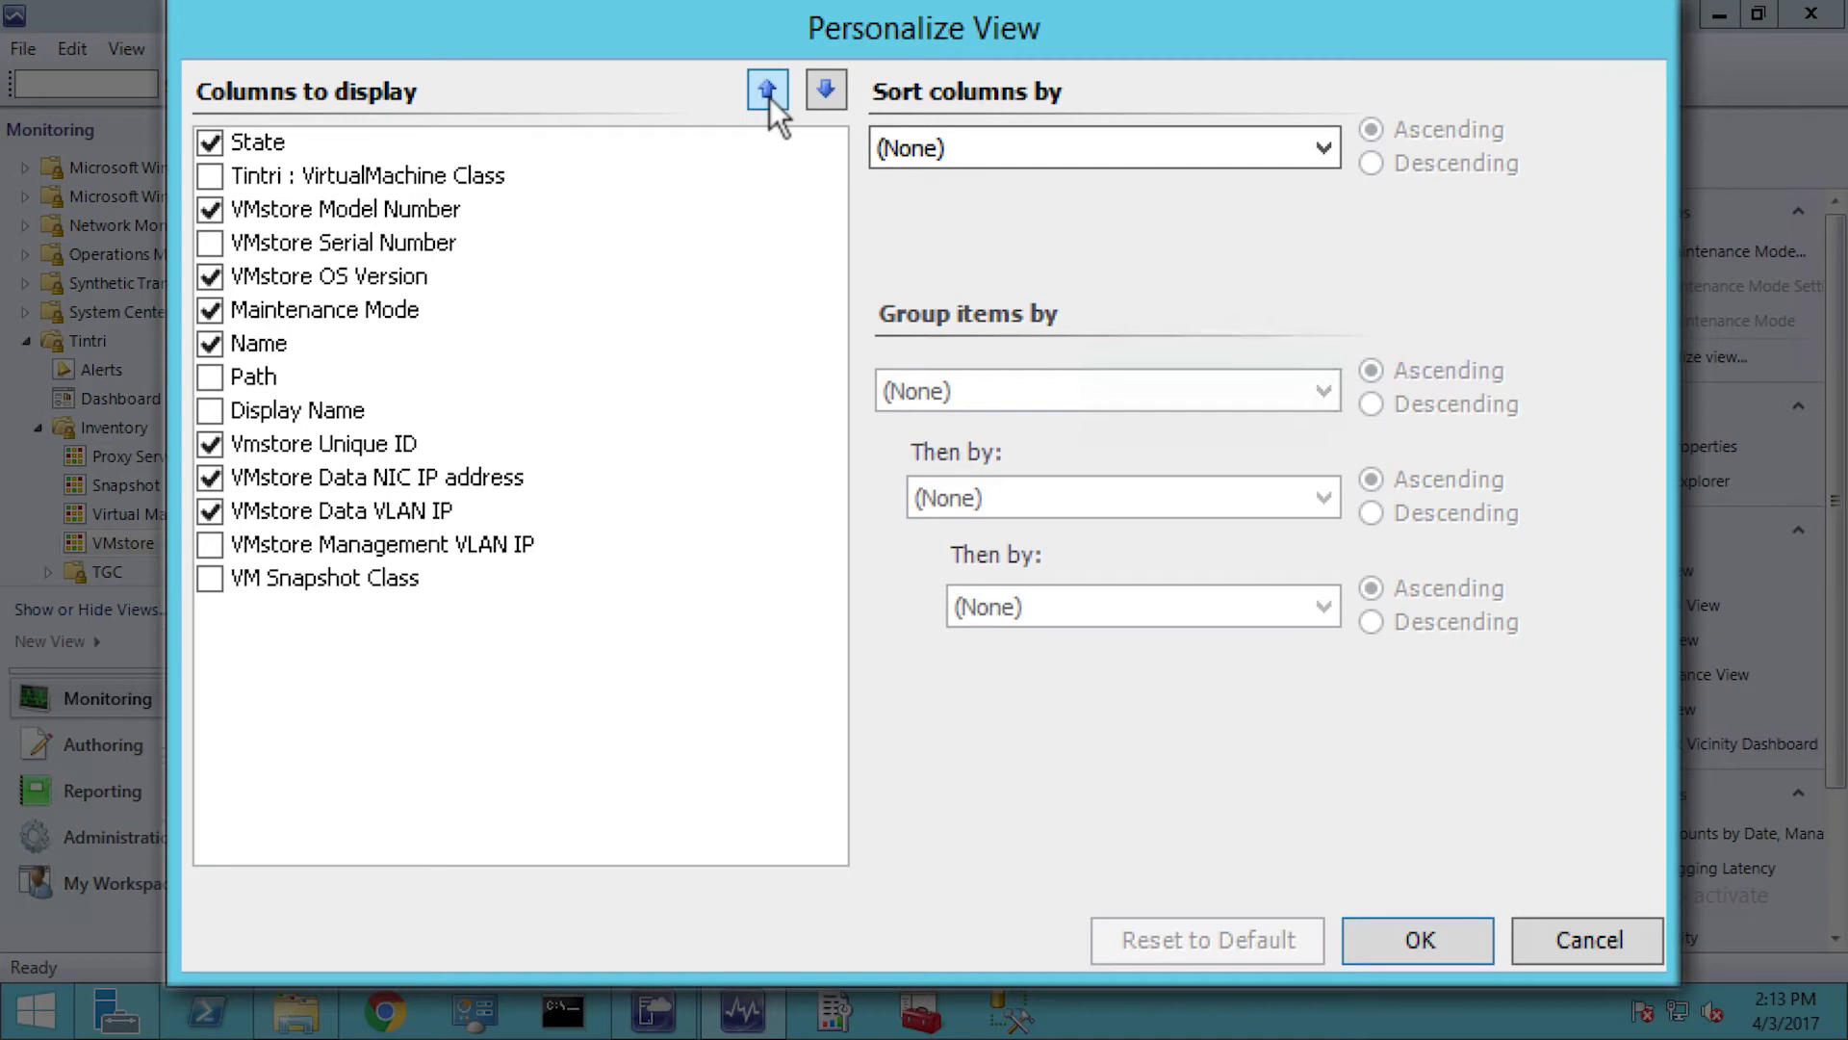
pyautogui.click(1579, 934)
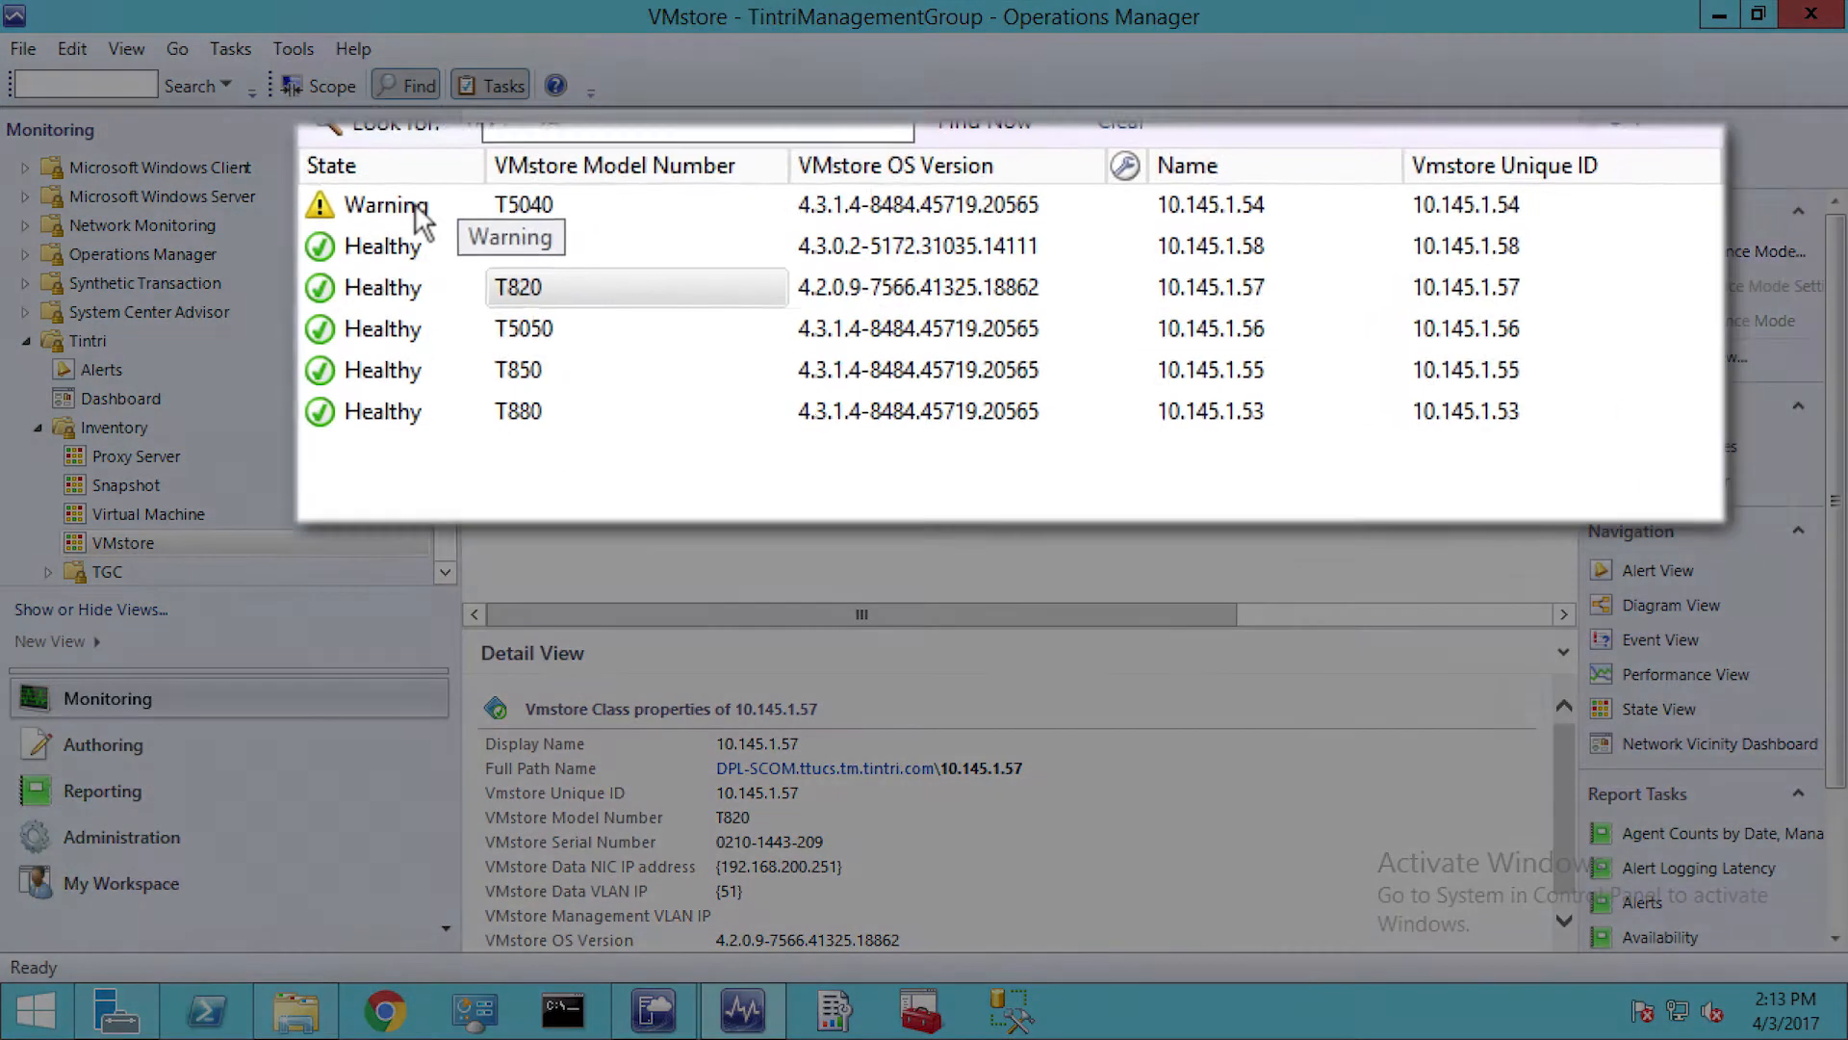
# Open Health Explorer for the T5040 VMstore in Warning state and clear the scope limiting it to unhealthy child monitors
pyautogui.click(551, 232)
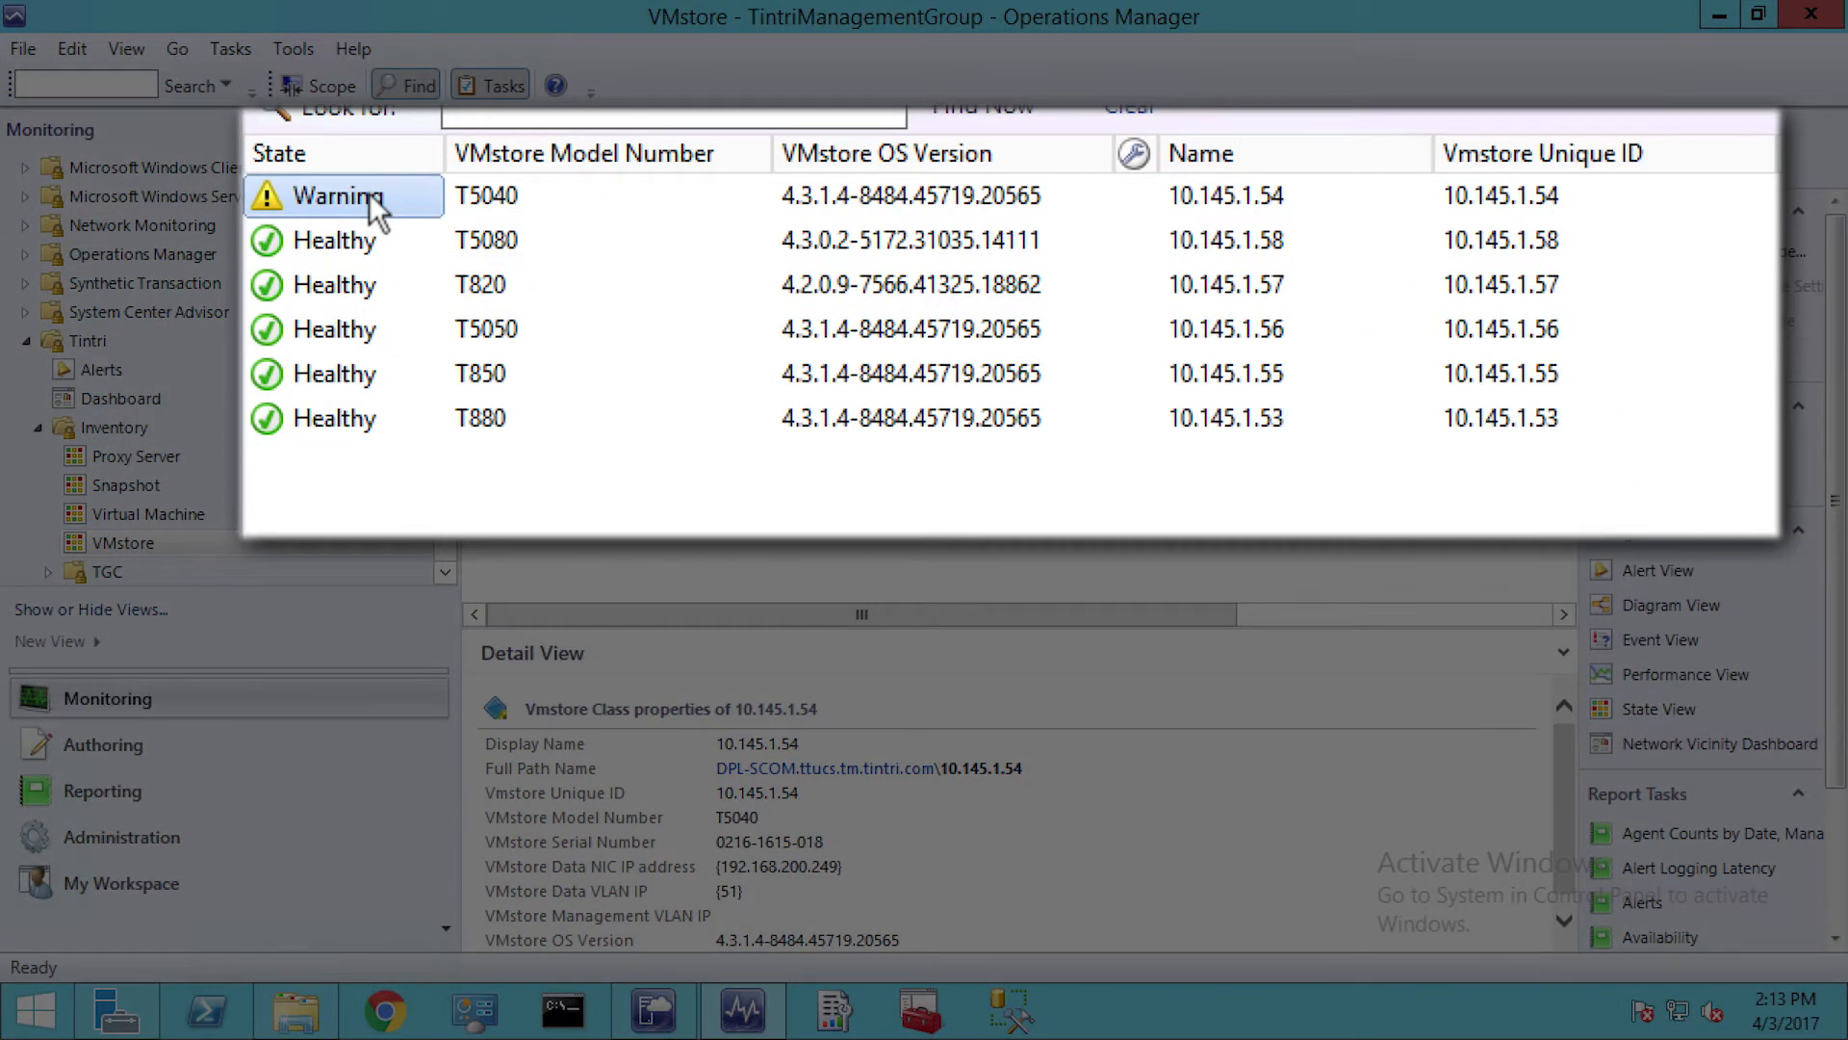
pyautogui.rightClick(369, 200)
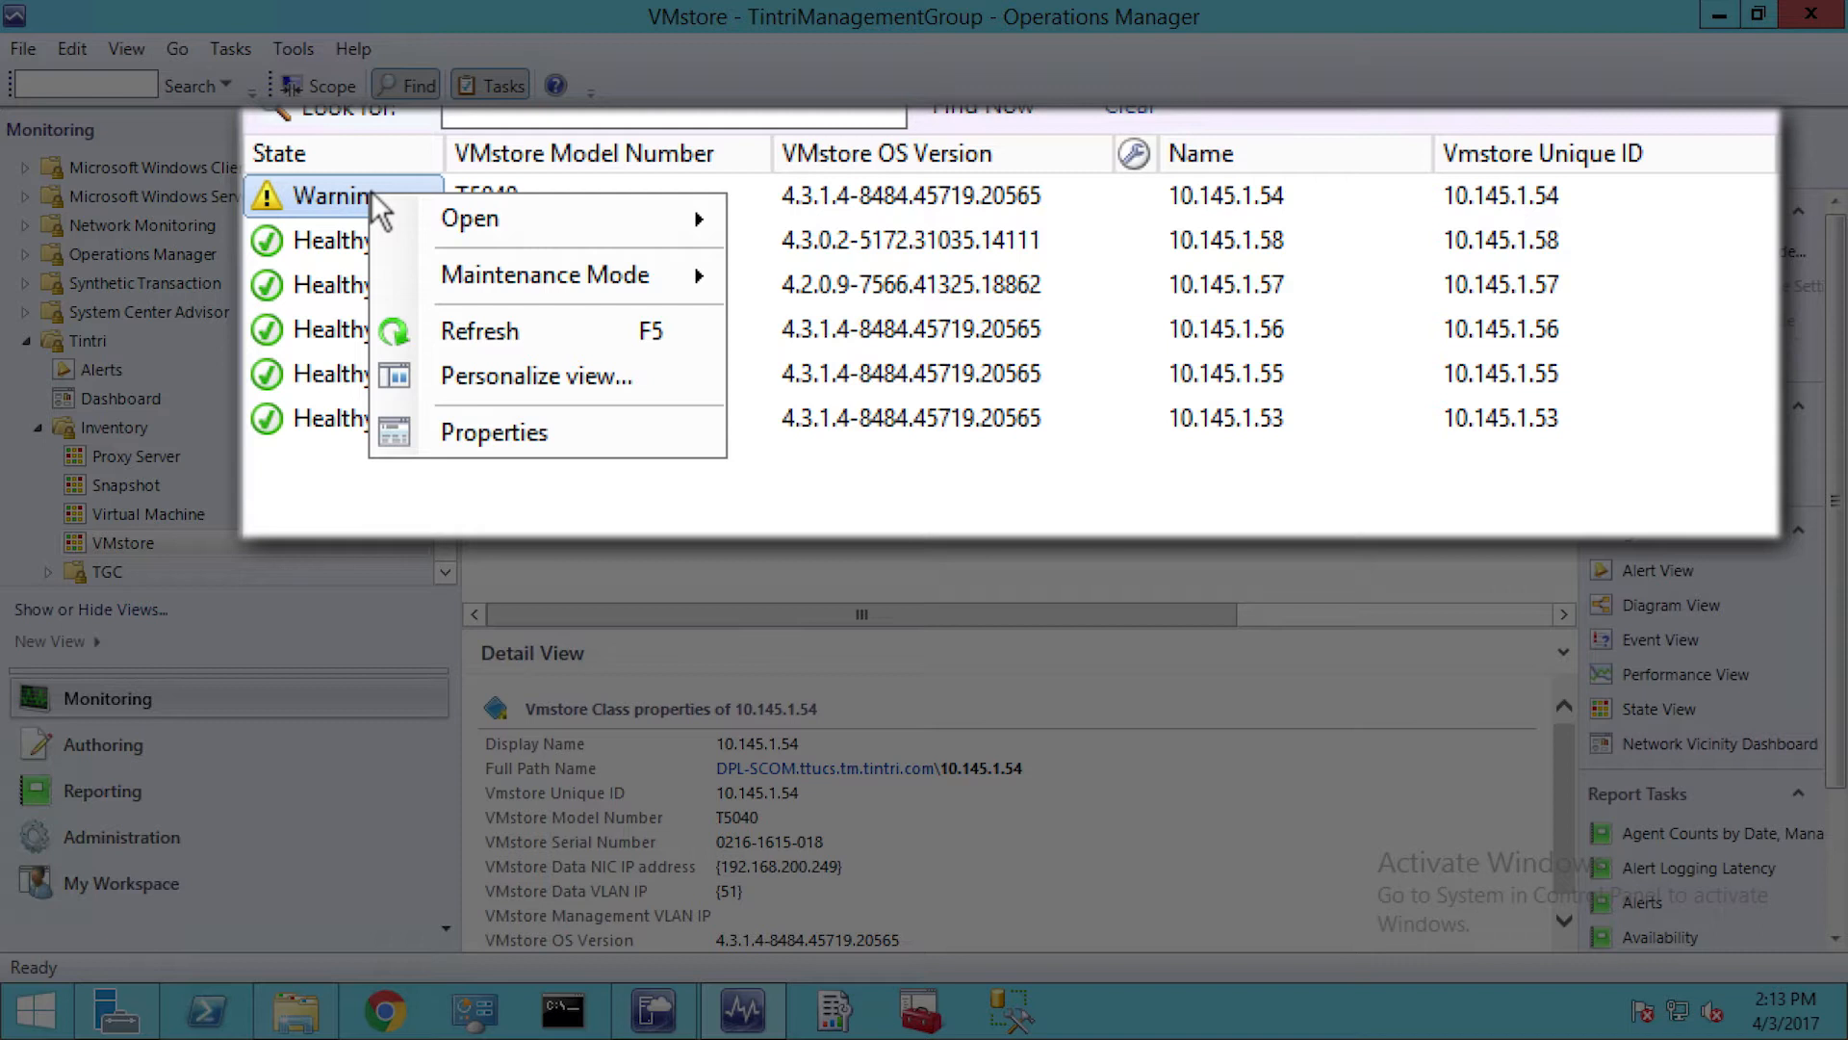
pyautogui.moveTo(472, 231)
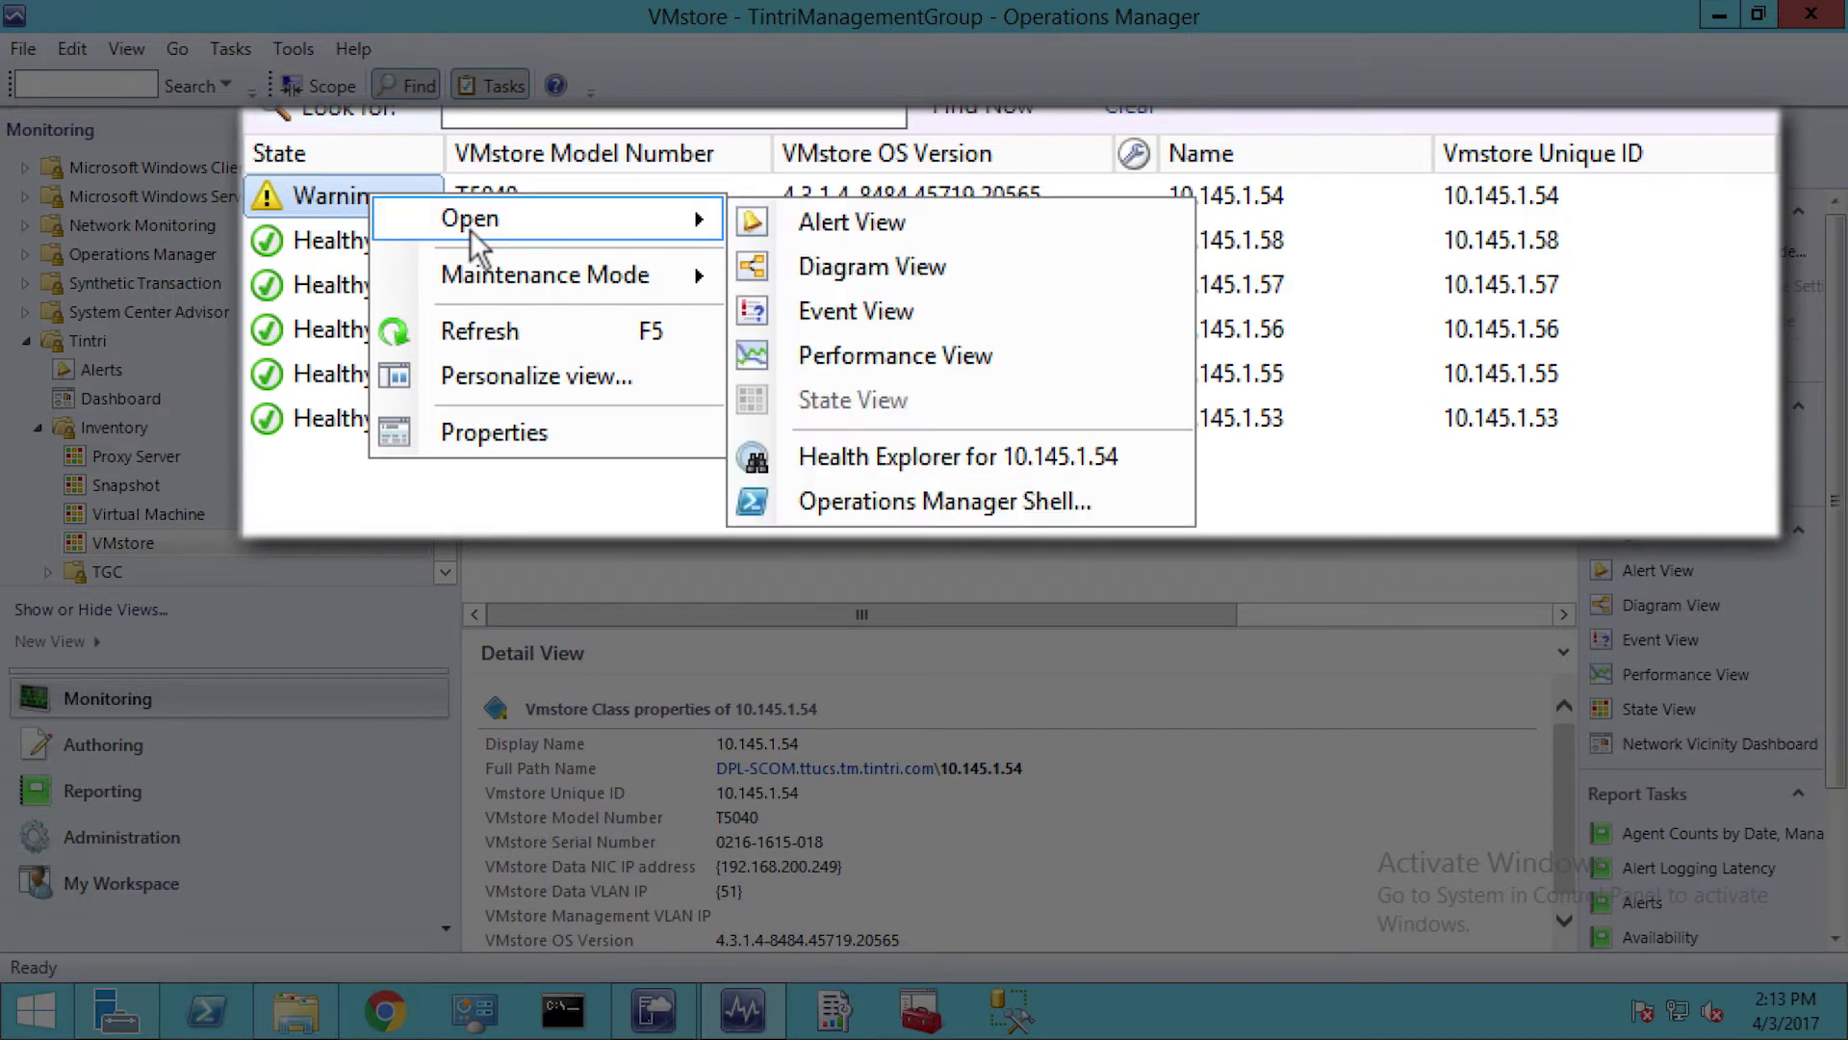
pyautogui.click(978, 464)
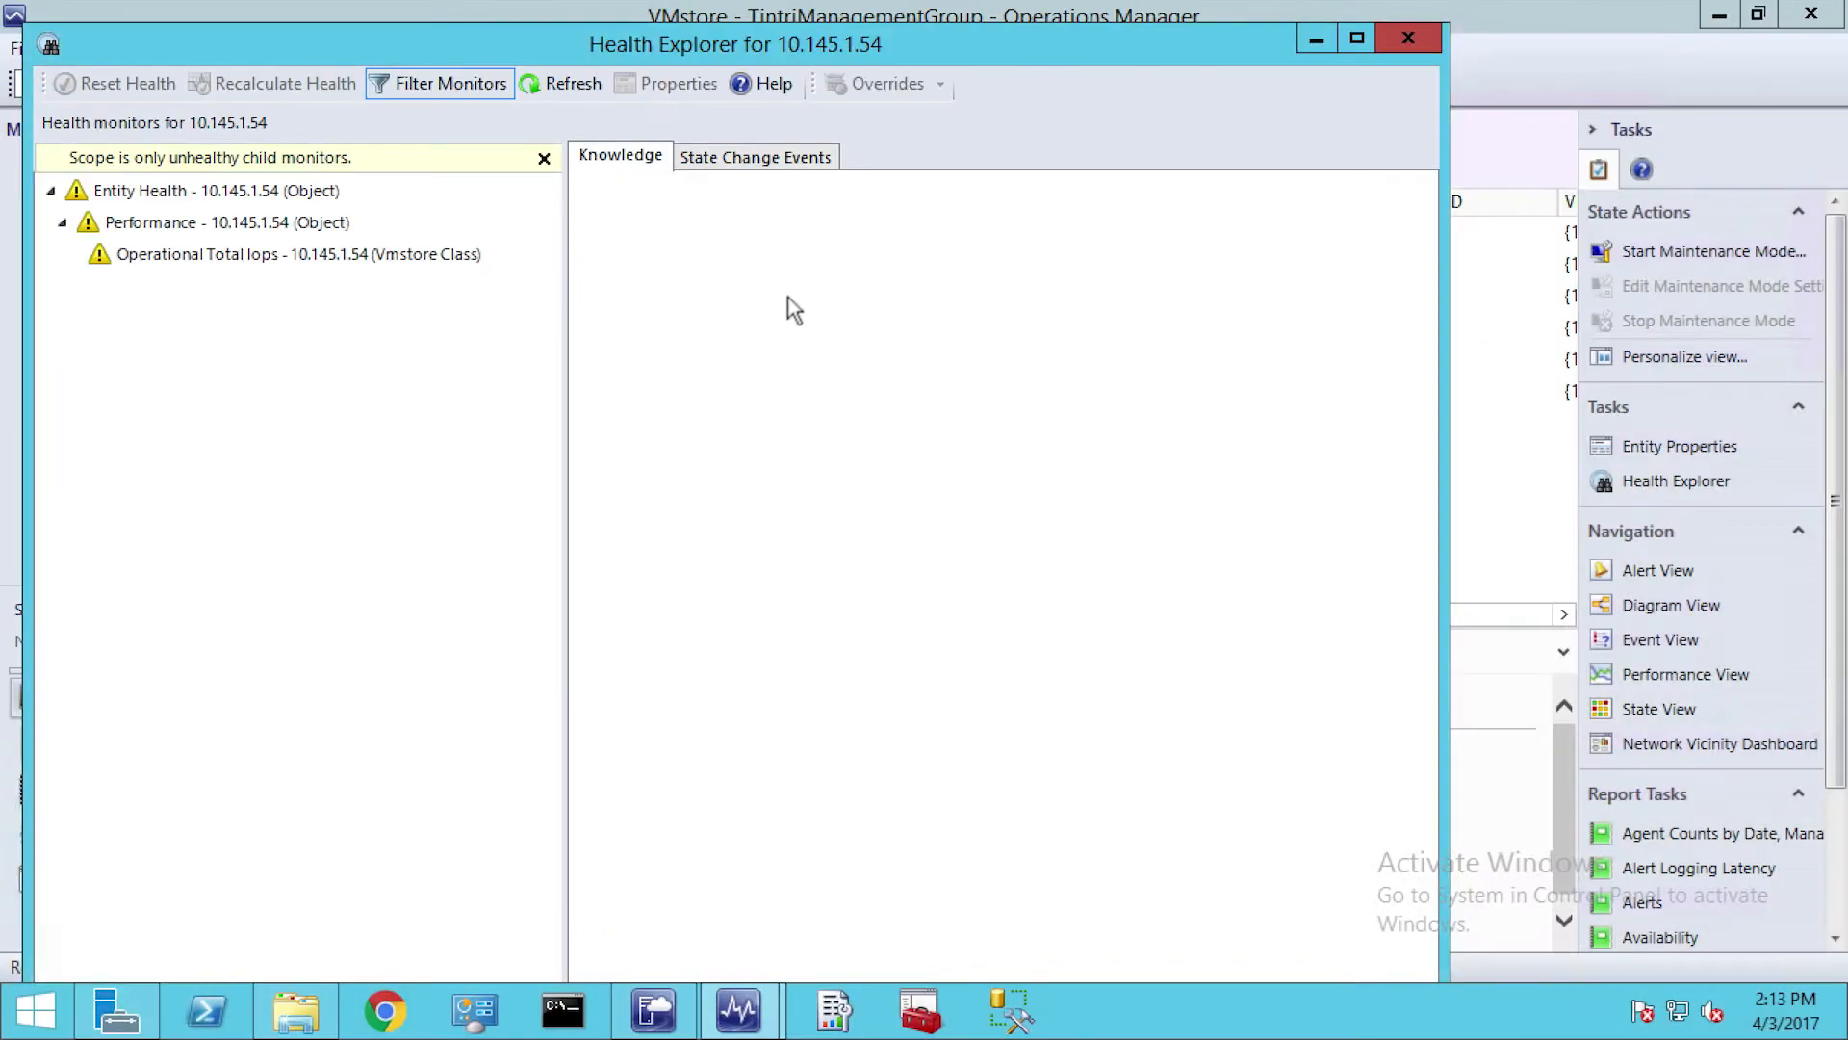
pyautogui.click(544, 158)
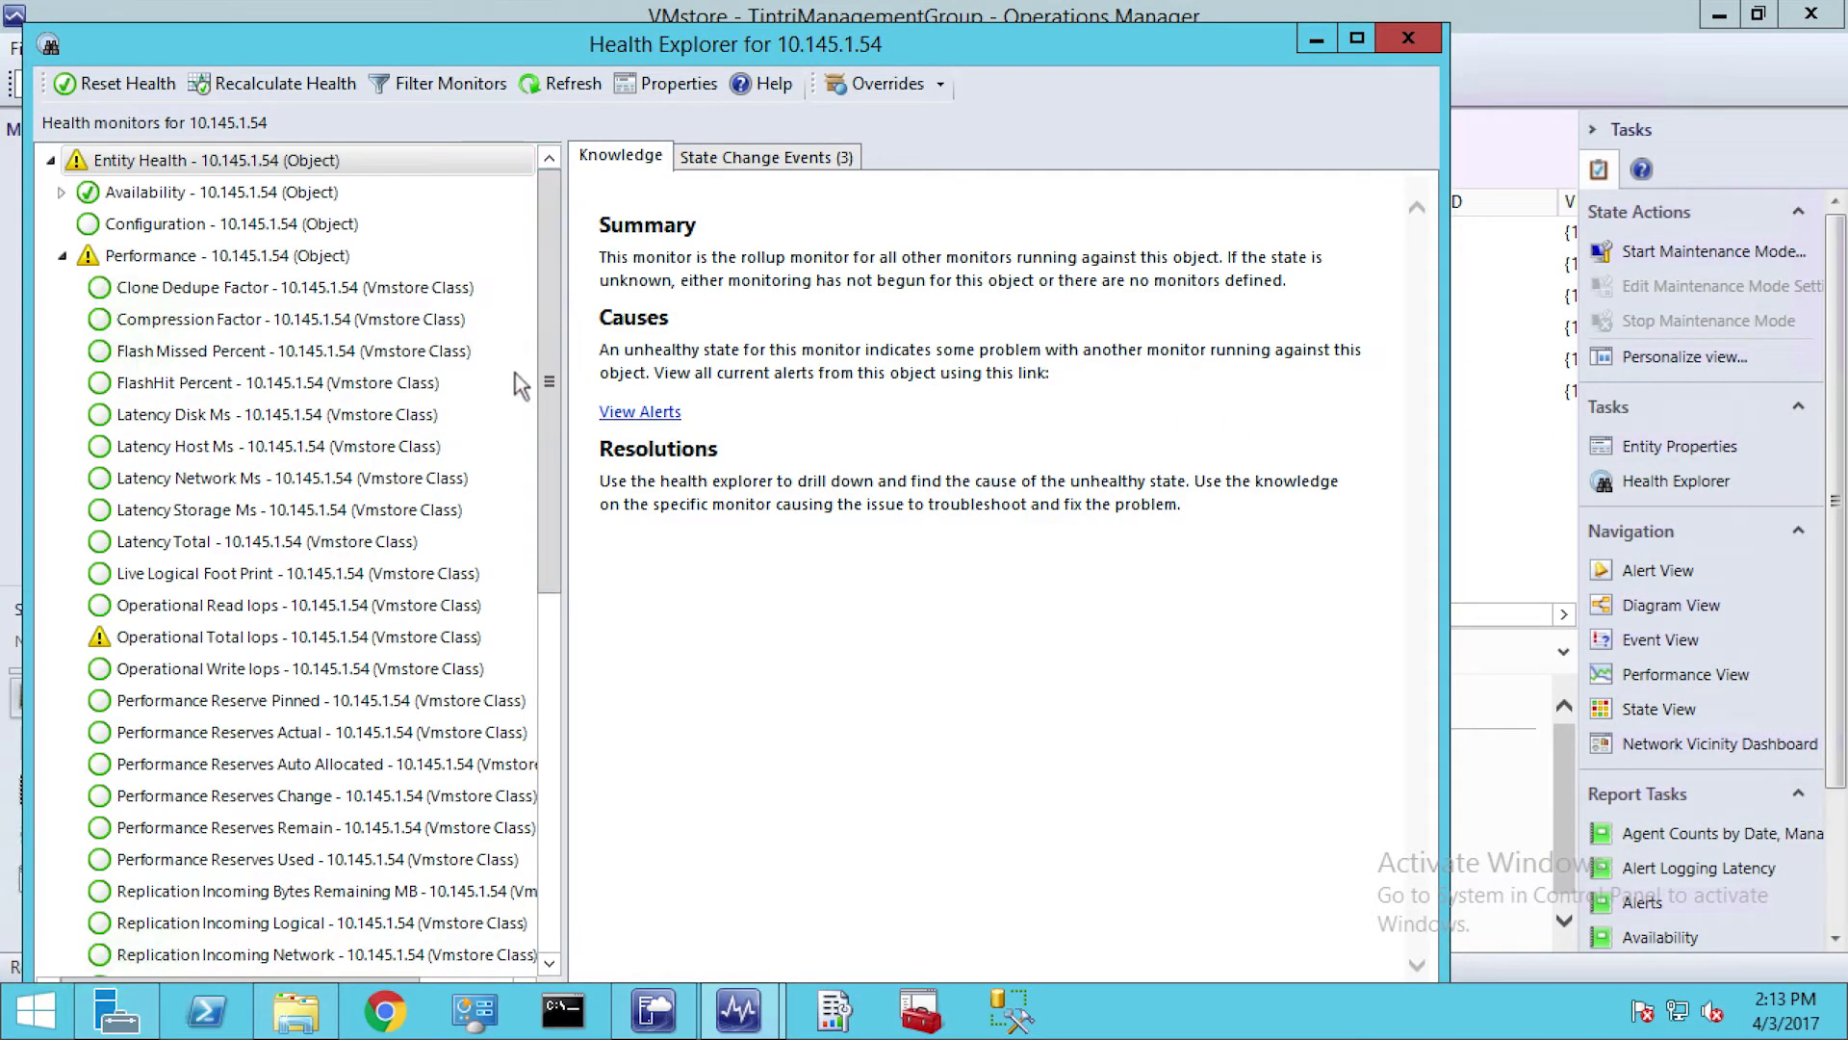
# Open the override settings of the Operational Total Iops monitor for the object 10.145.1.54
pyautogui.click(210, 637)
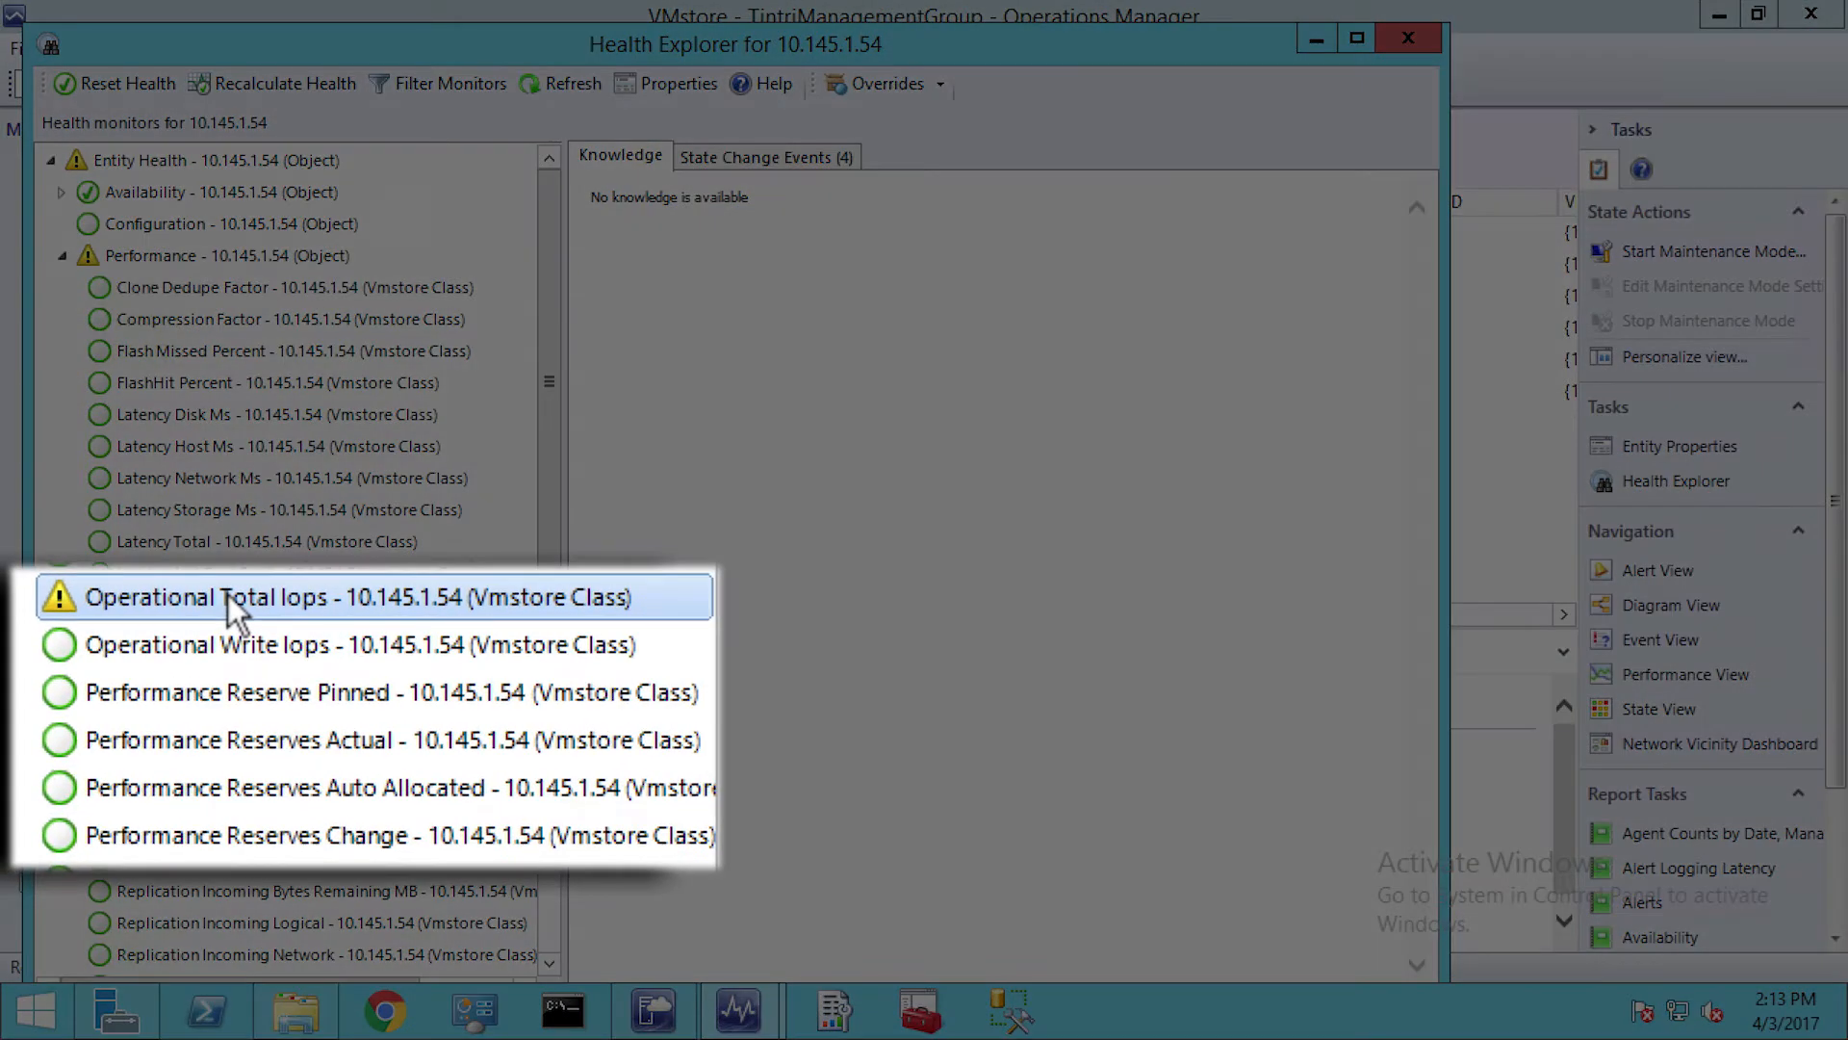
pyautogui.rightClick(229, 597)
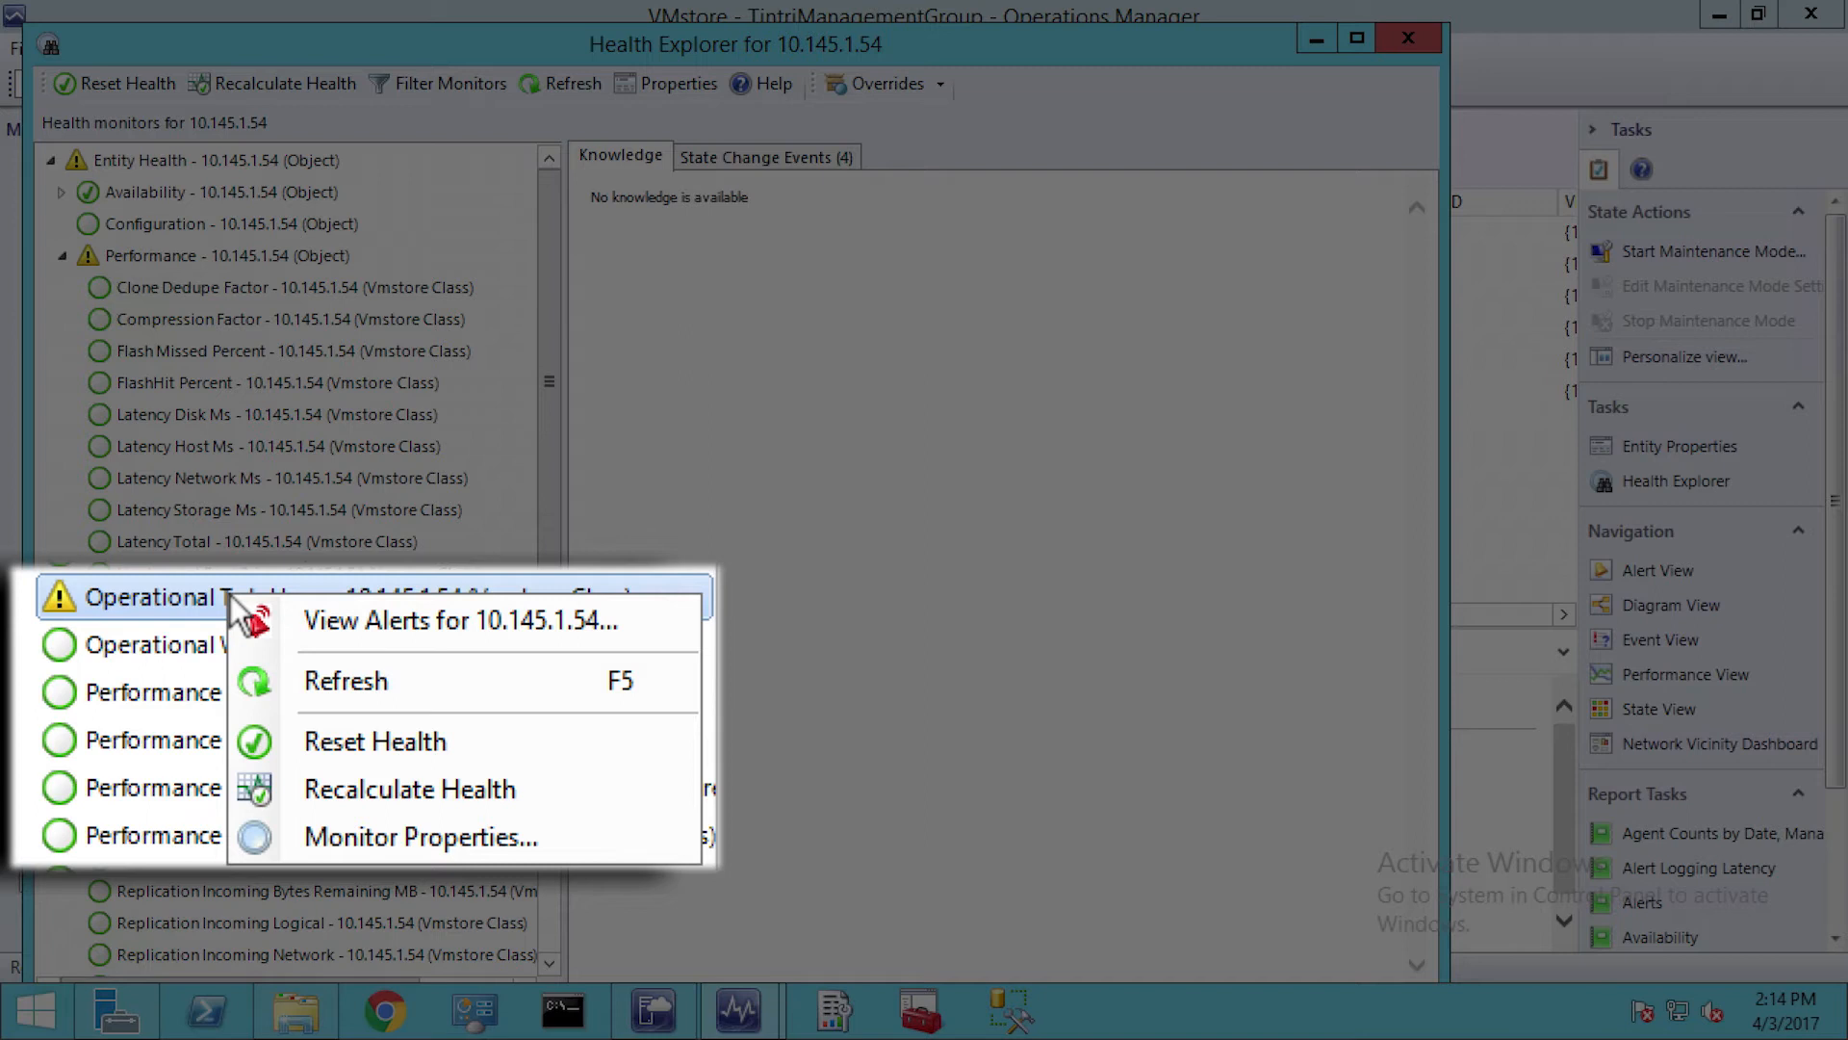
pyautogui.press('Escape')
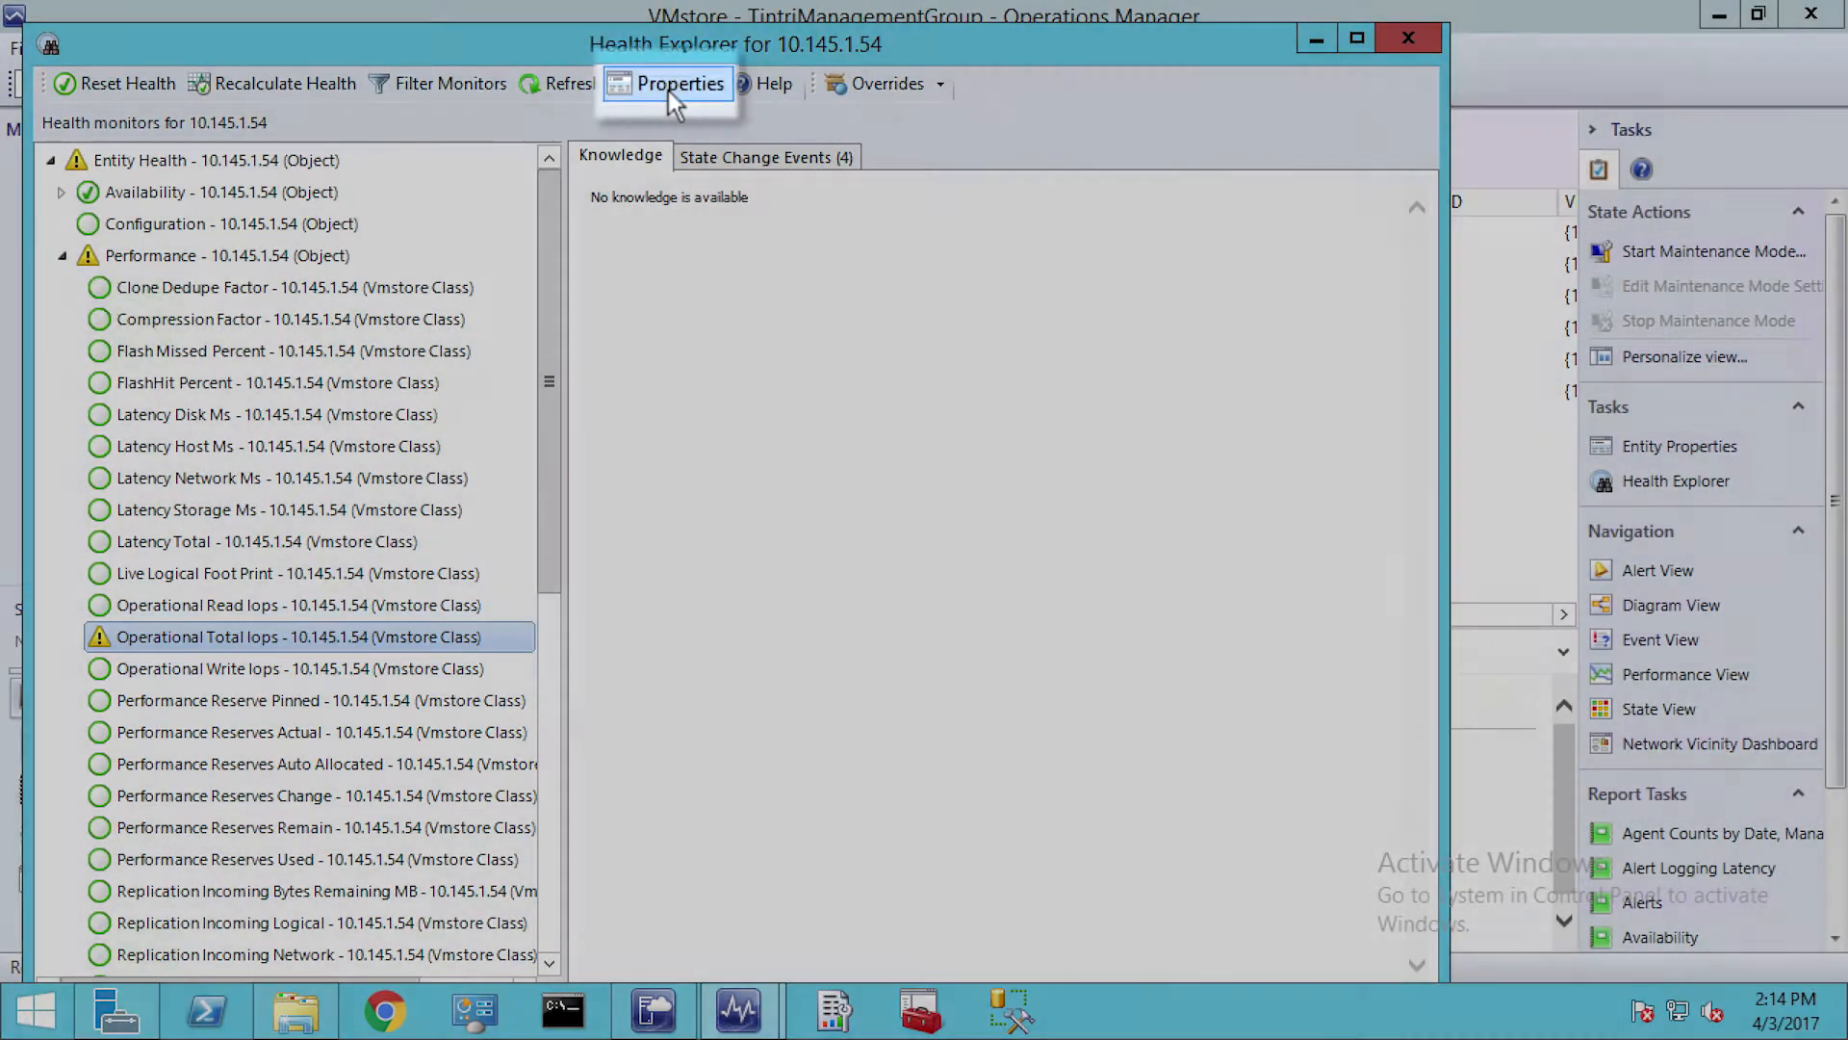
pyautogui.click(676, 84)
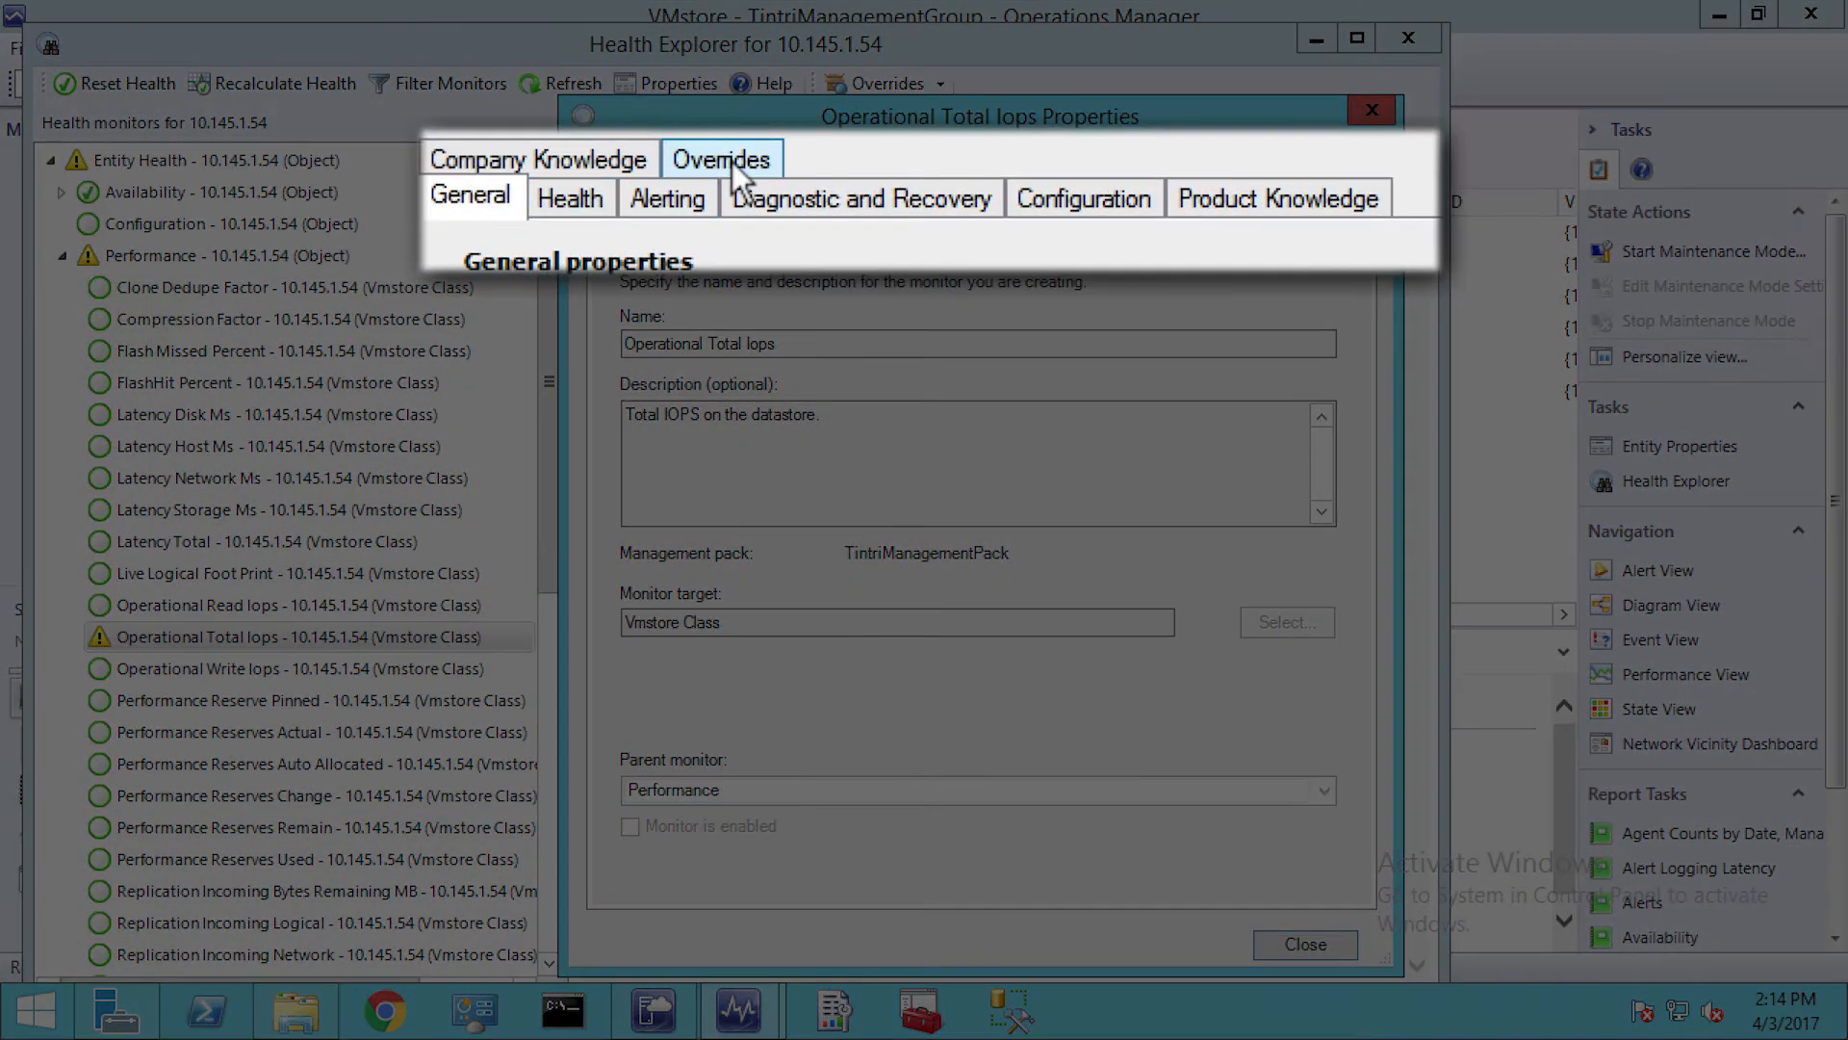
pyautogui.click(732, 158)
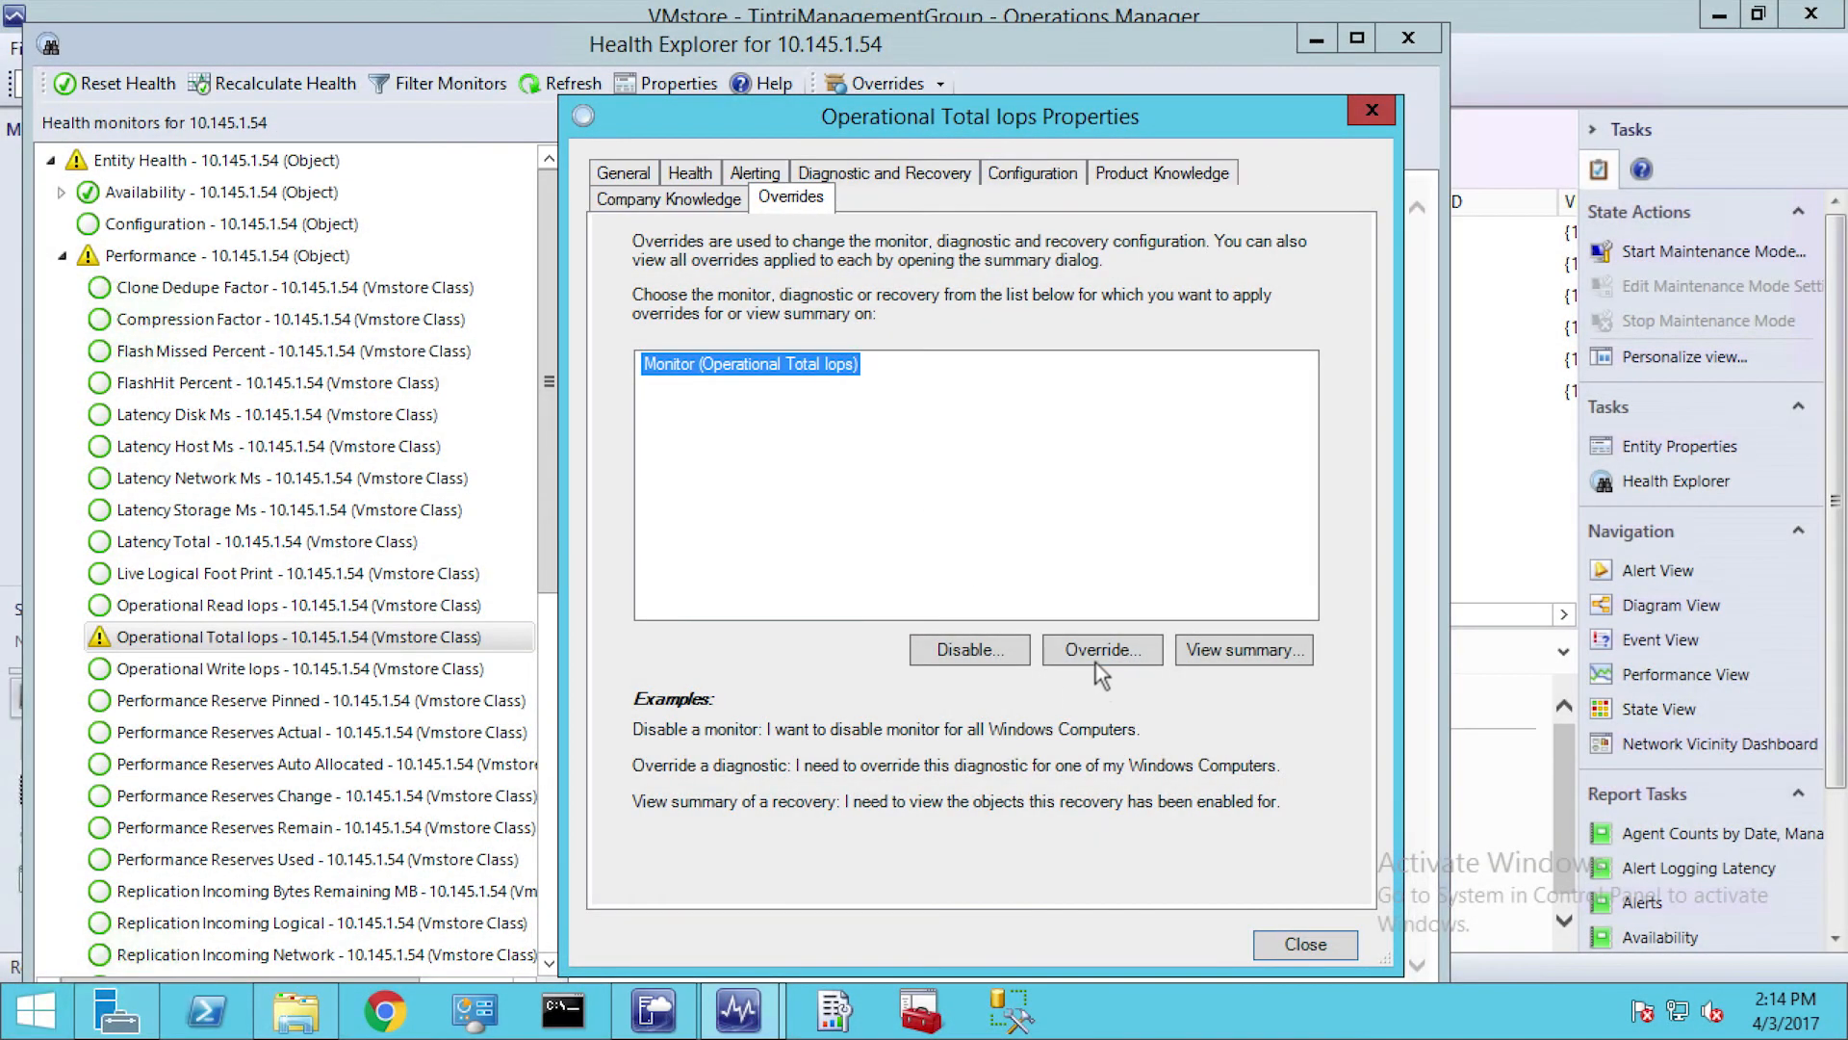
pyautogui.click(1095, 658)
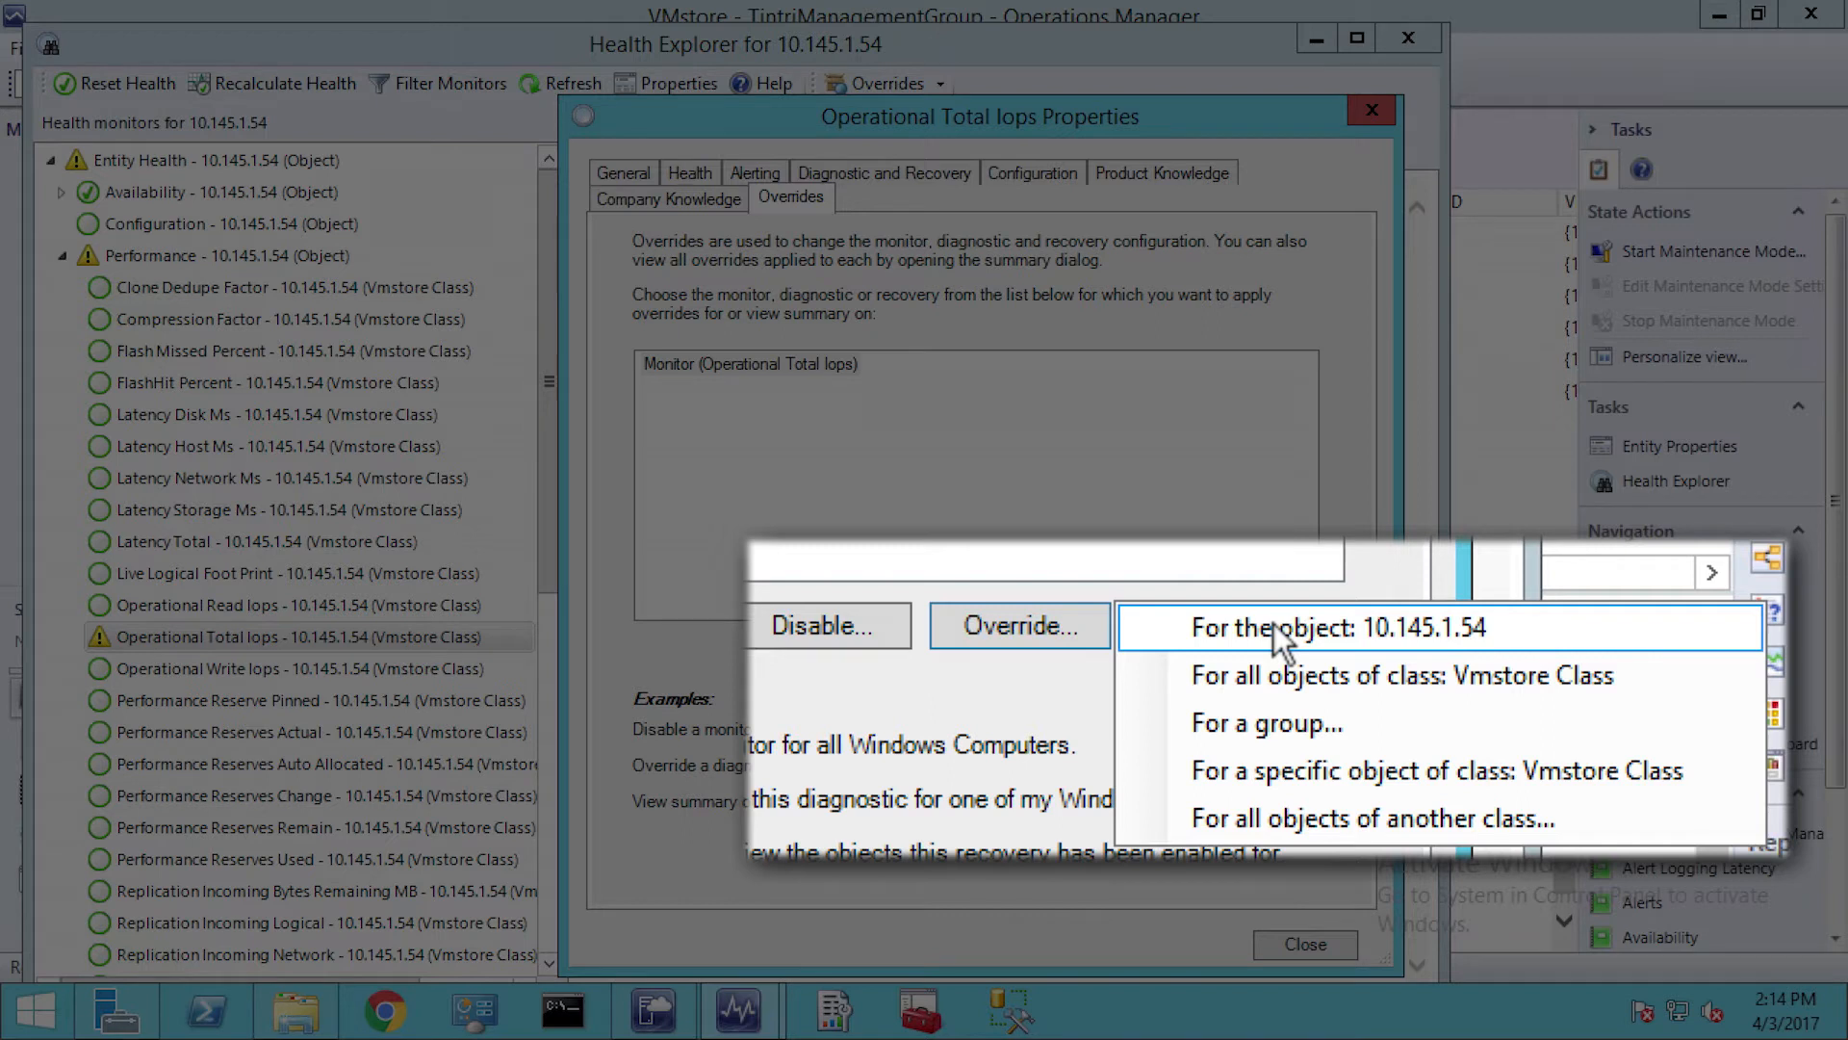
pyautogui.click(1274, 624)
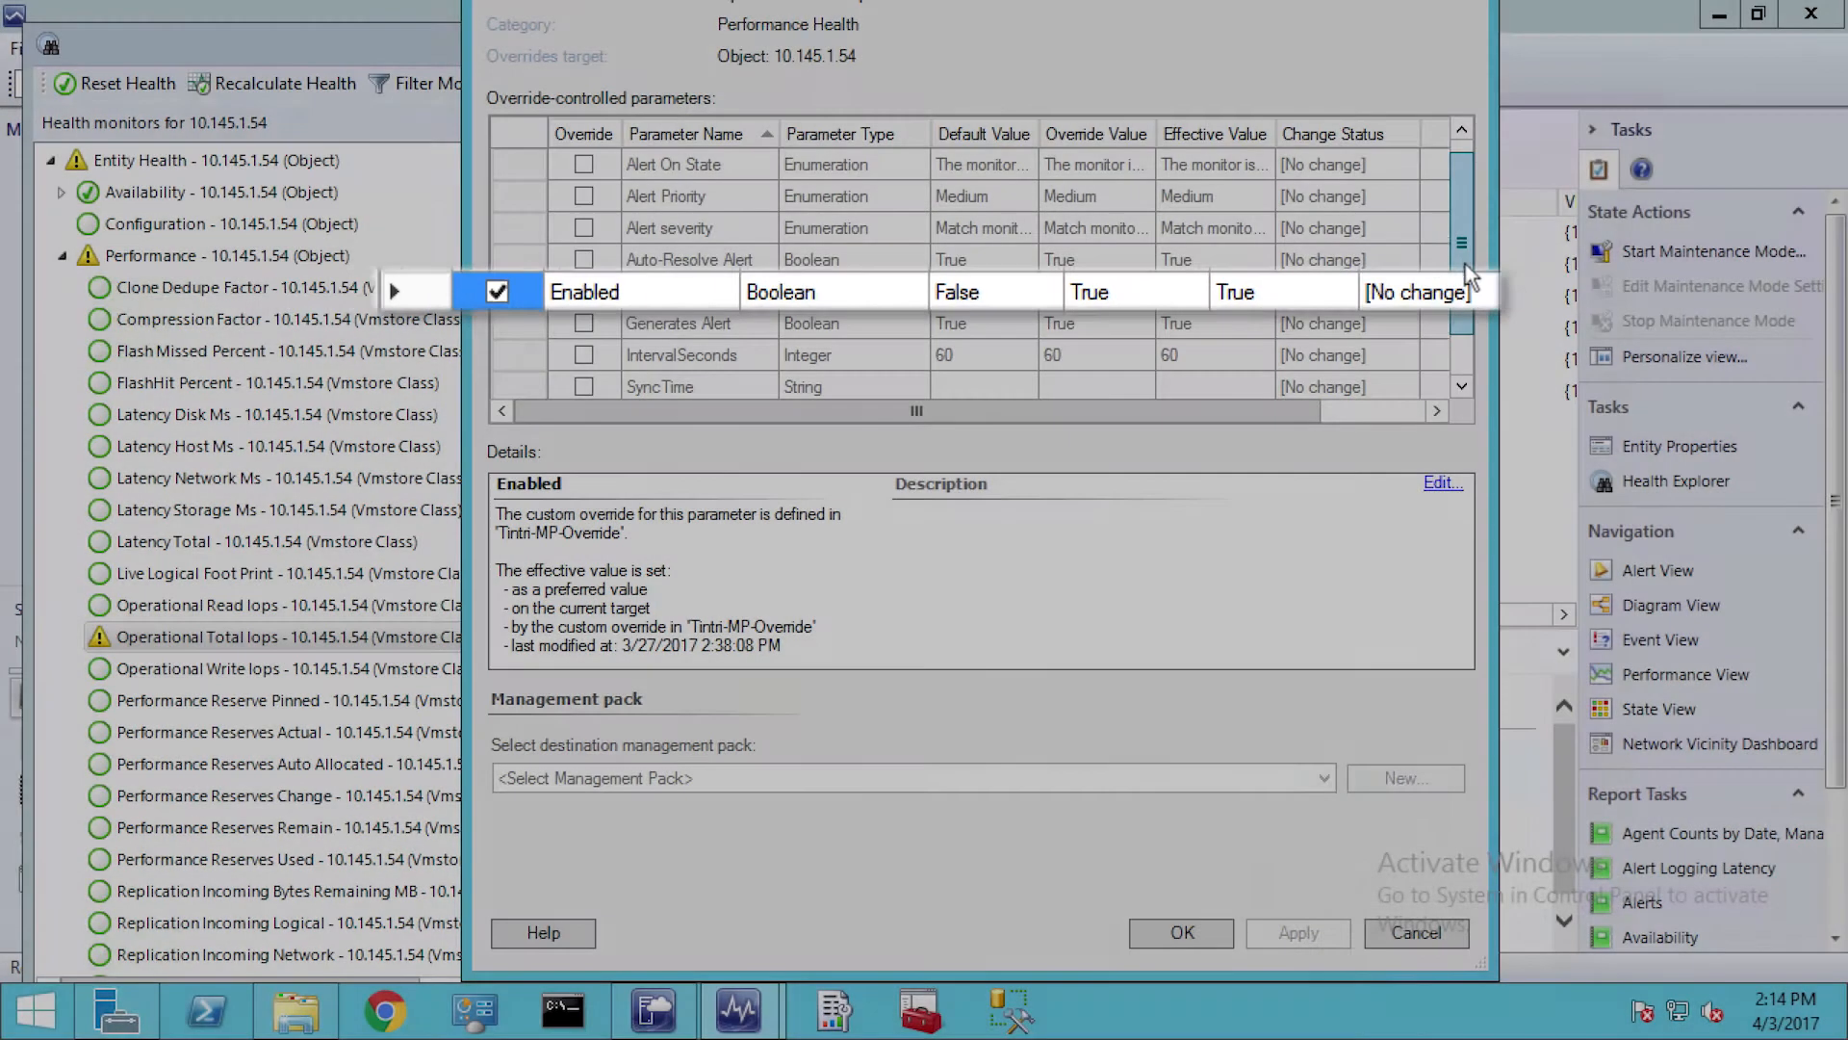
# Examine the Threshold parameter's override value, then cancel the override settings and close the monitor's properties
pyautogui.scroll(-1, 1465, 263)
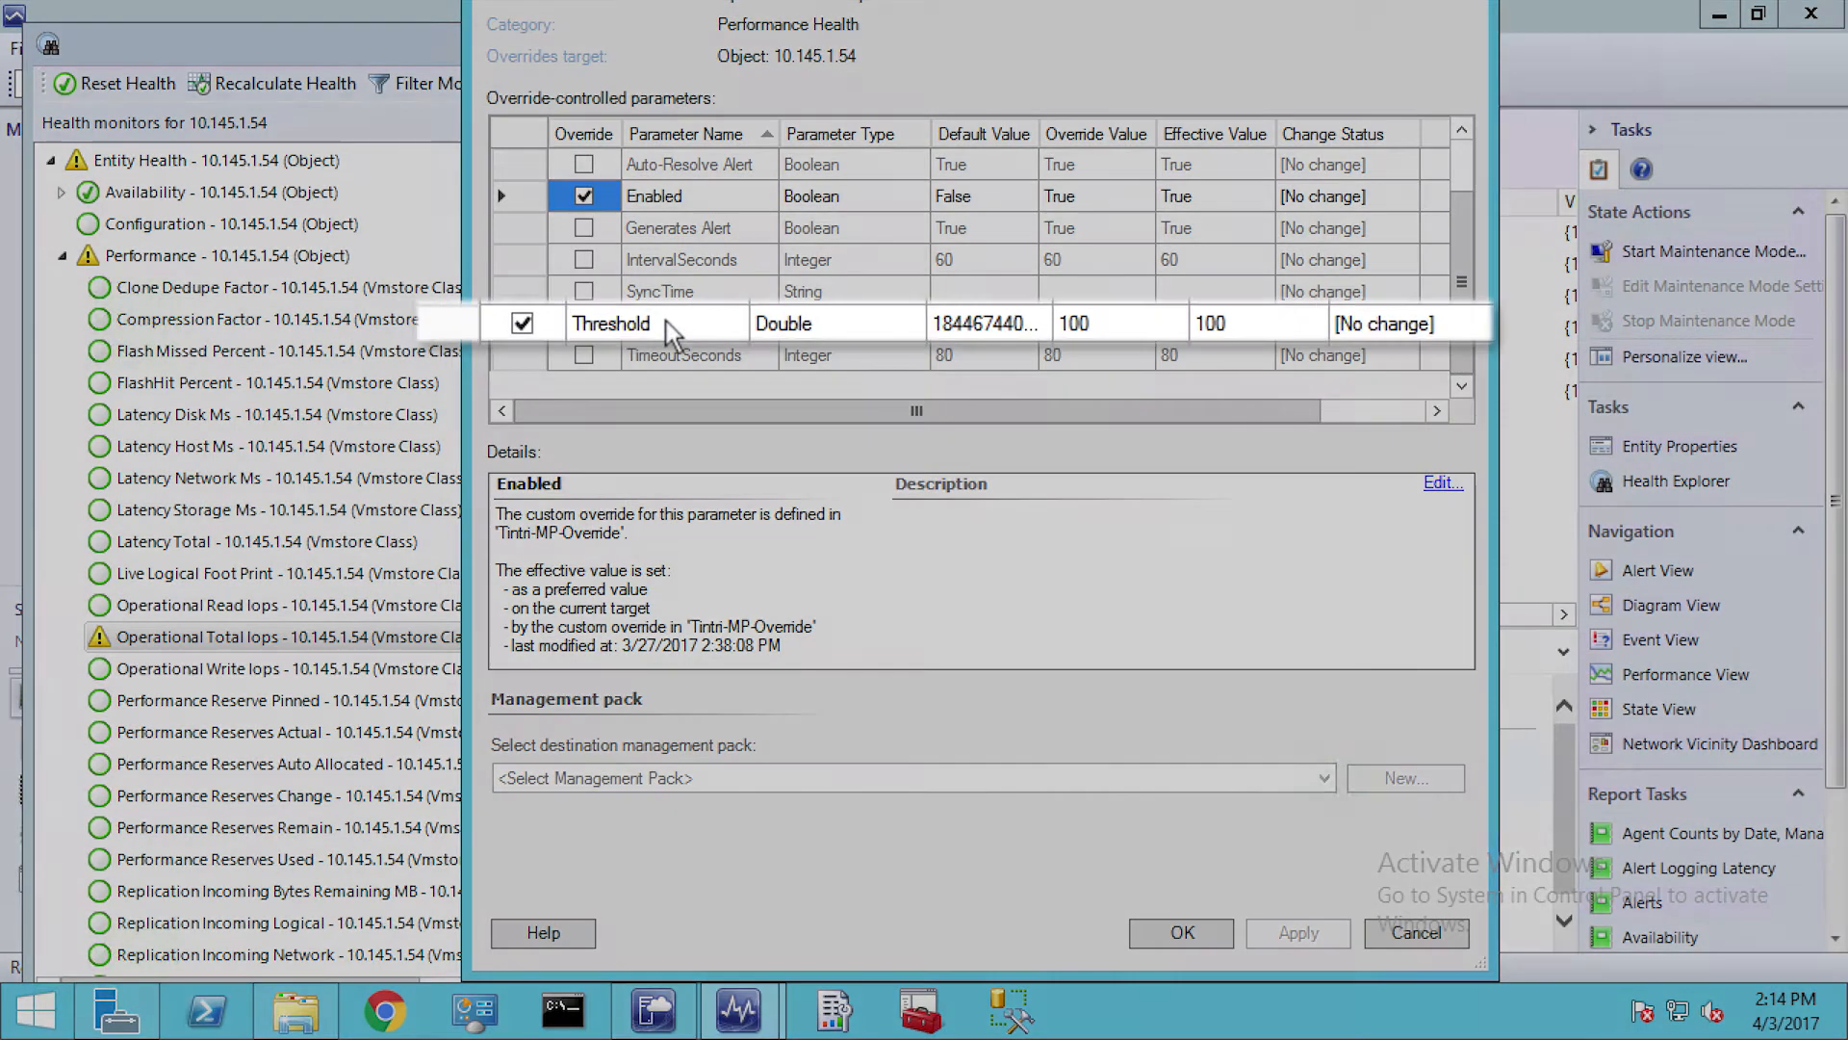
pyautogui.click(667, 322)
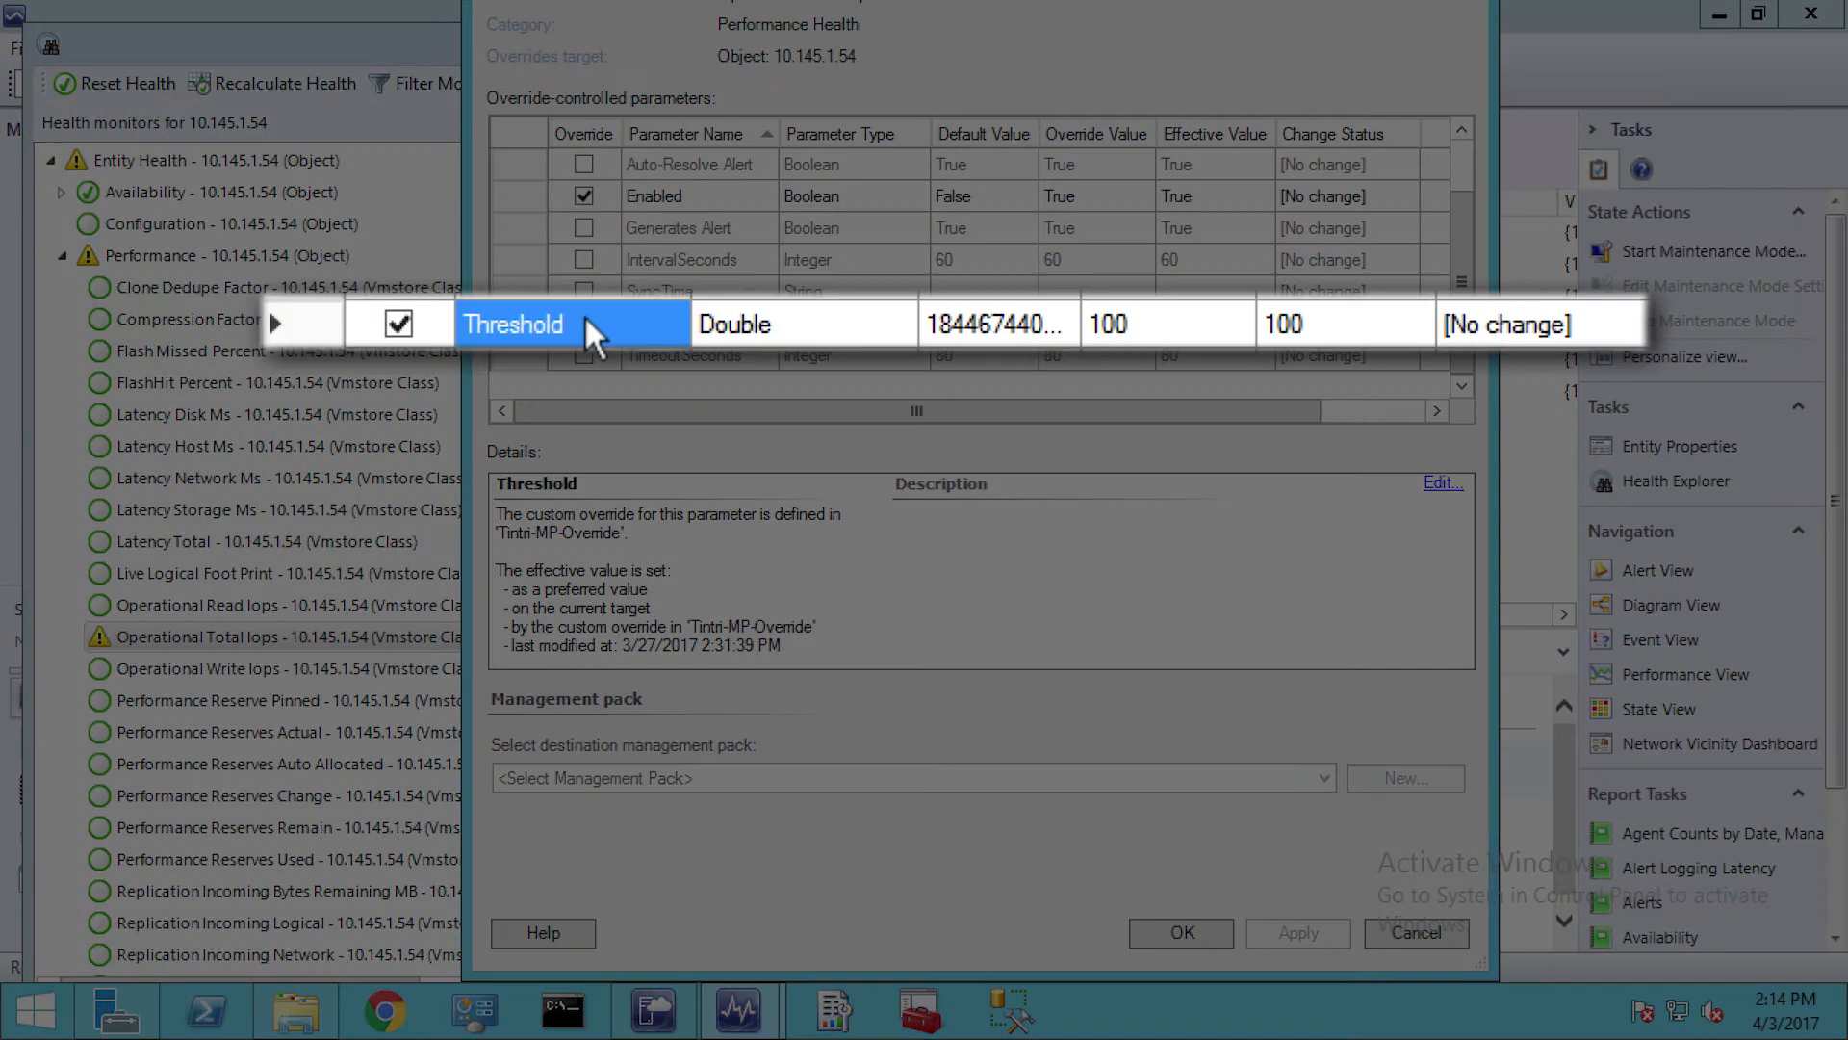
pyautogui.click(1148, 319)
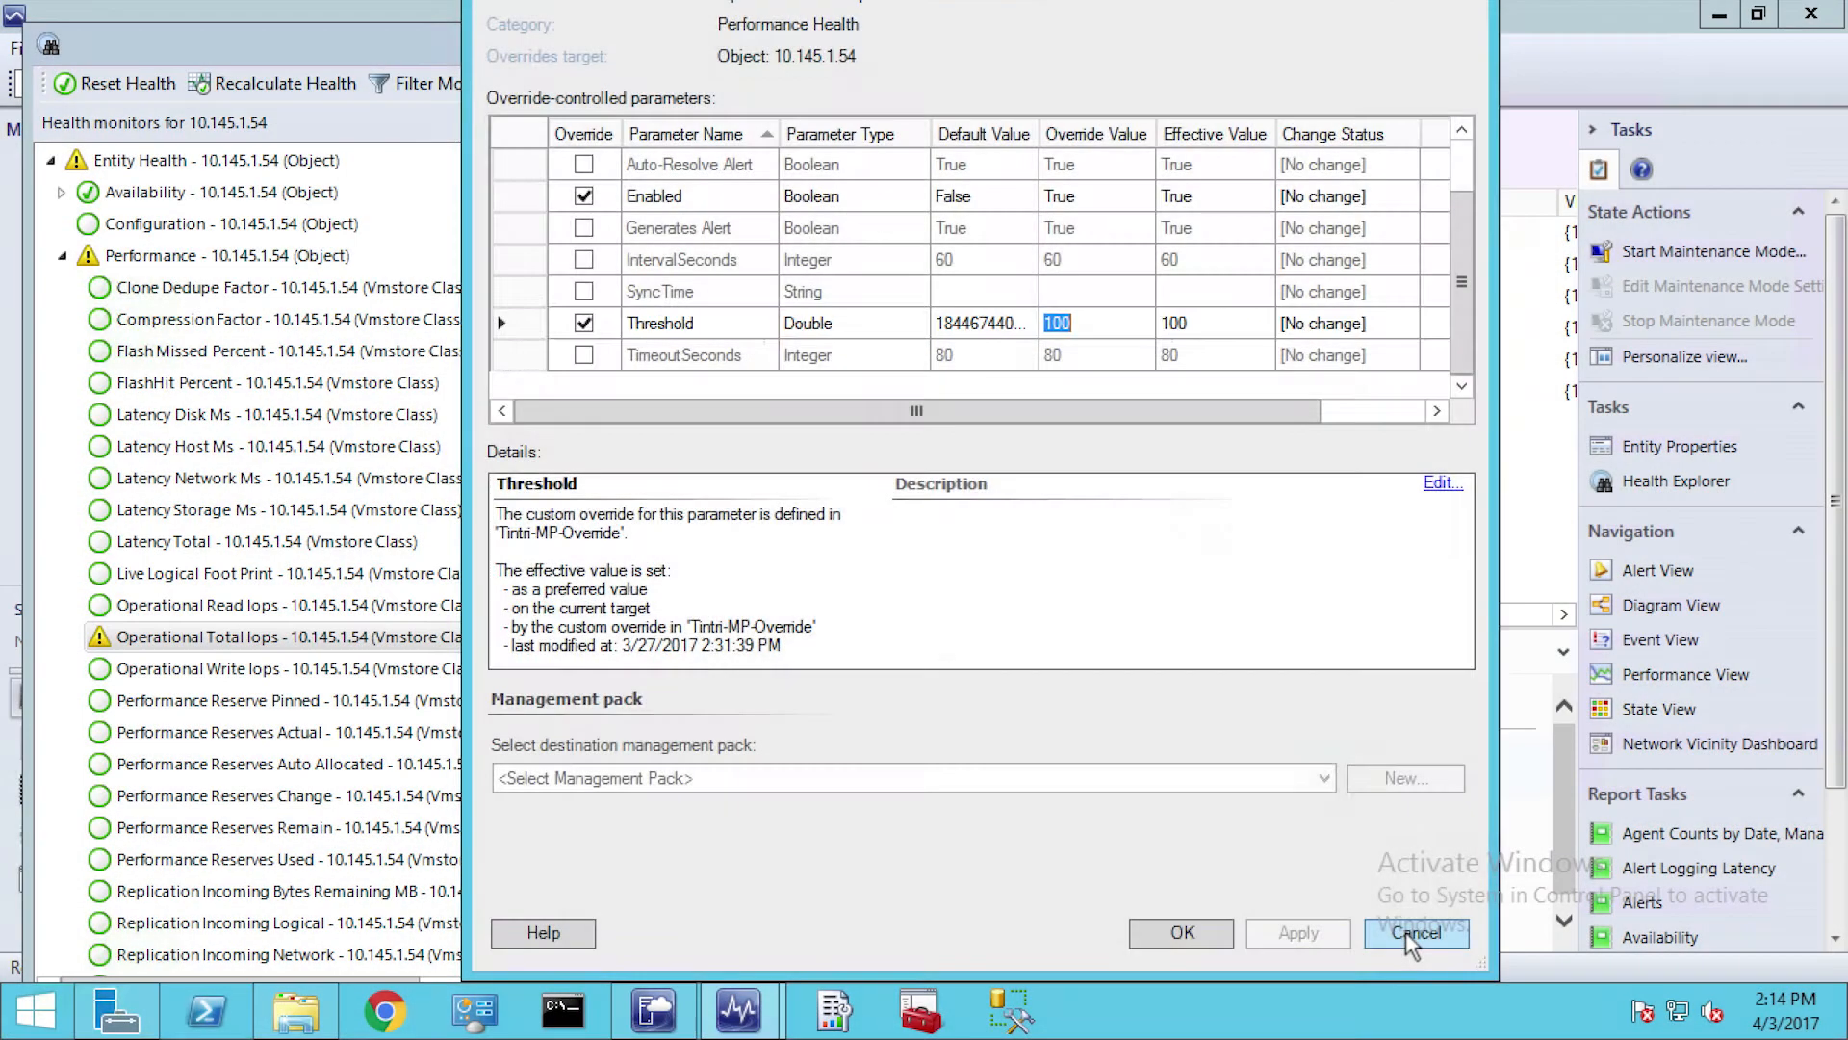
pyautogui.click(1406, 932)
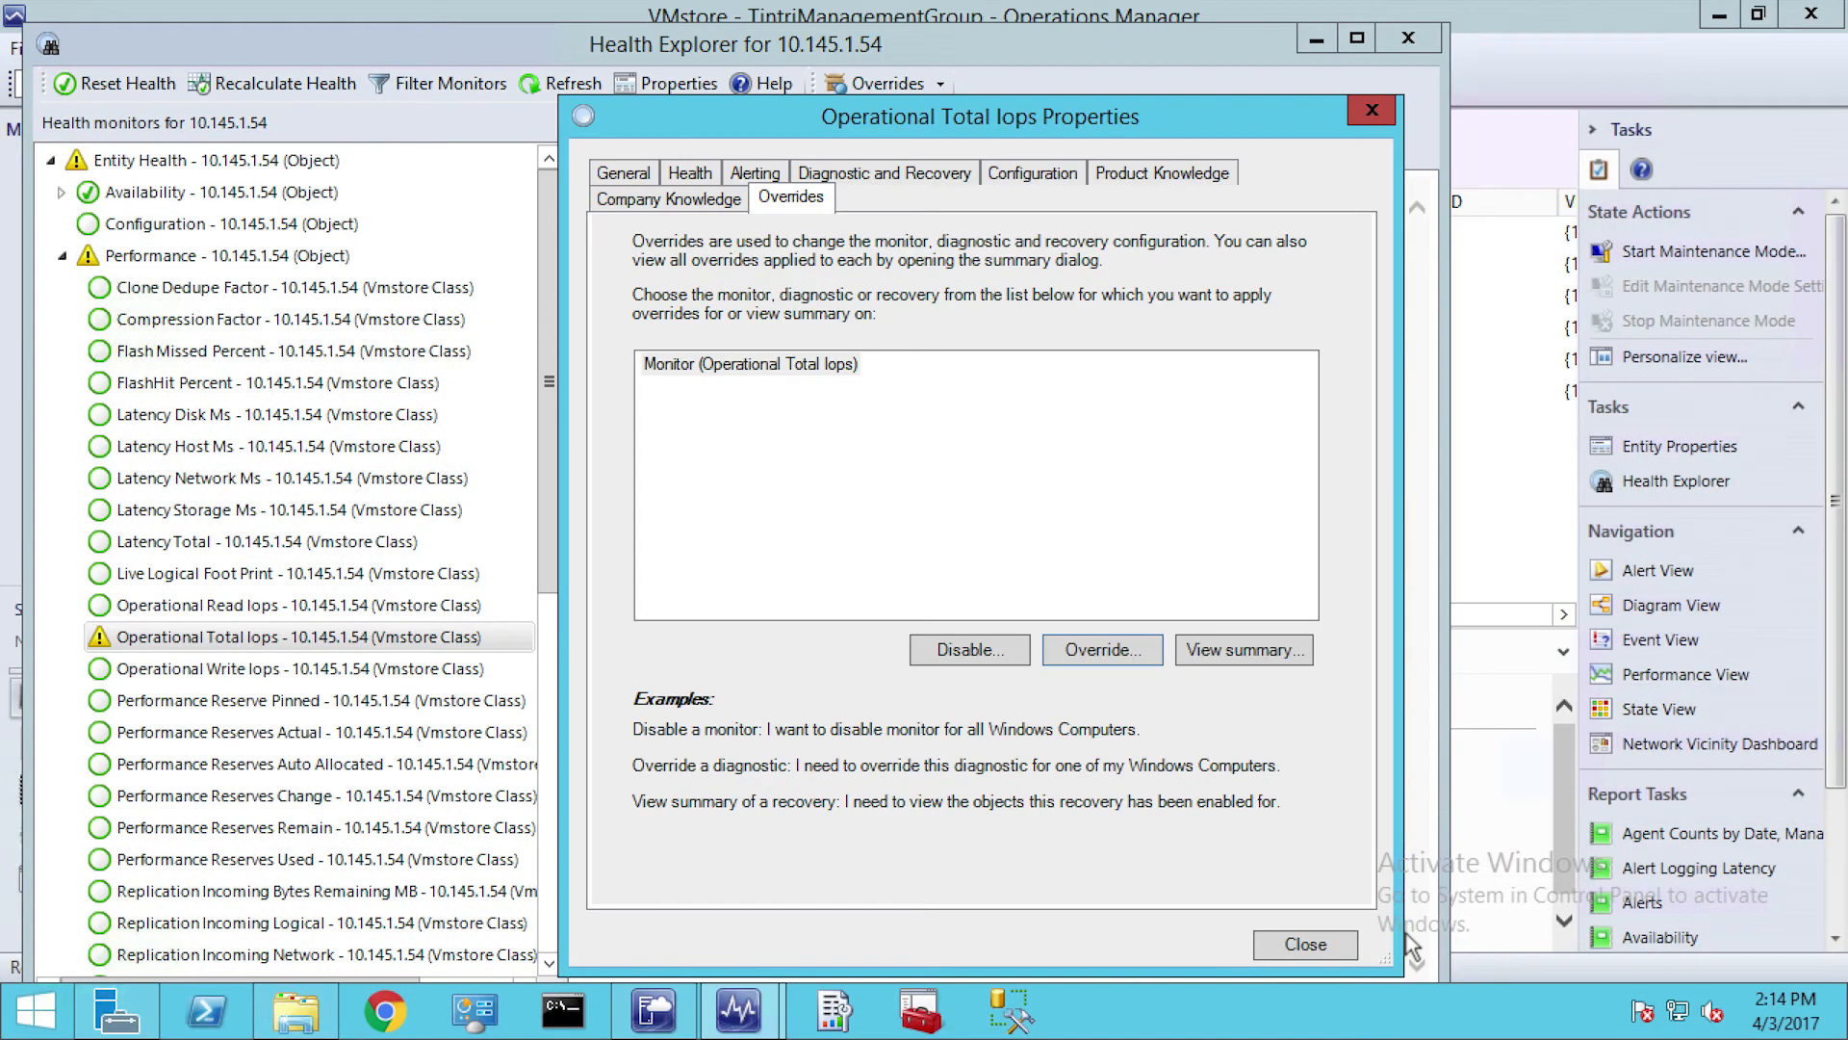
pyautogui.click(1338, 951)
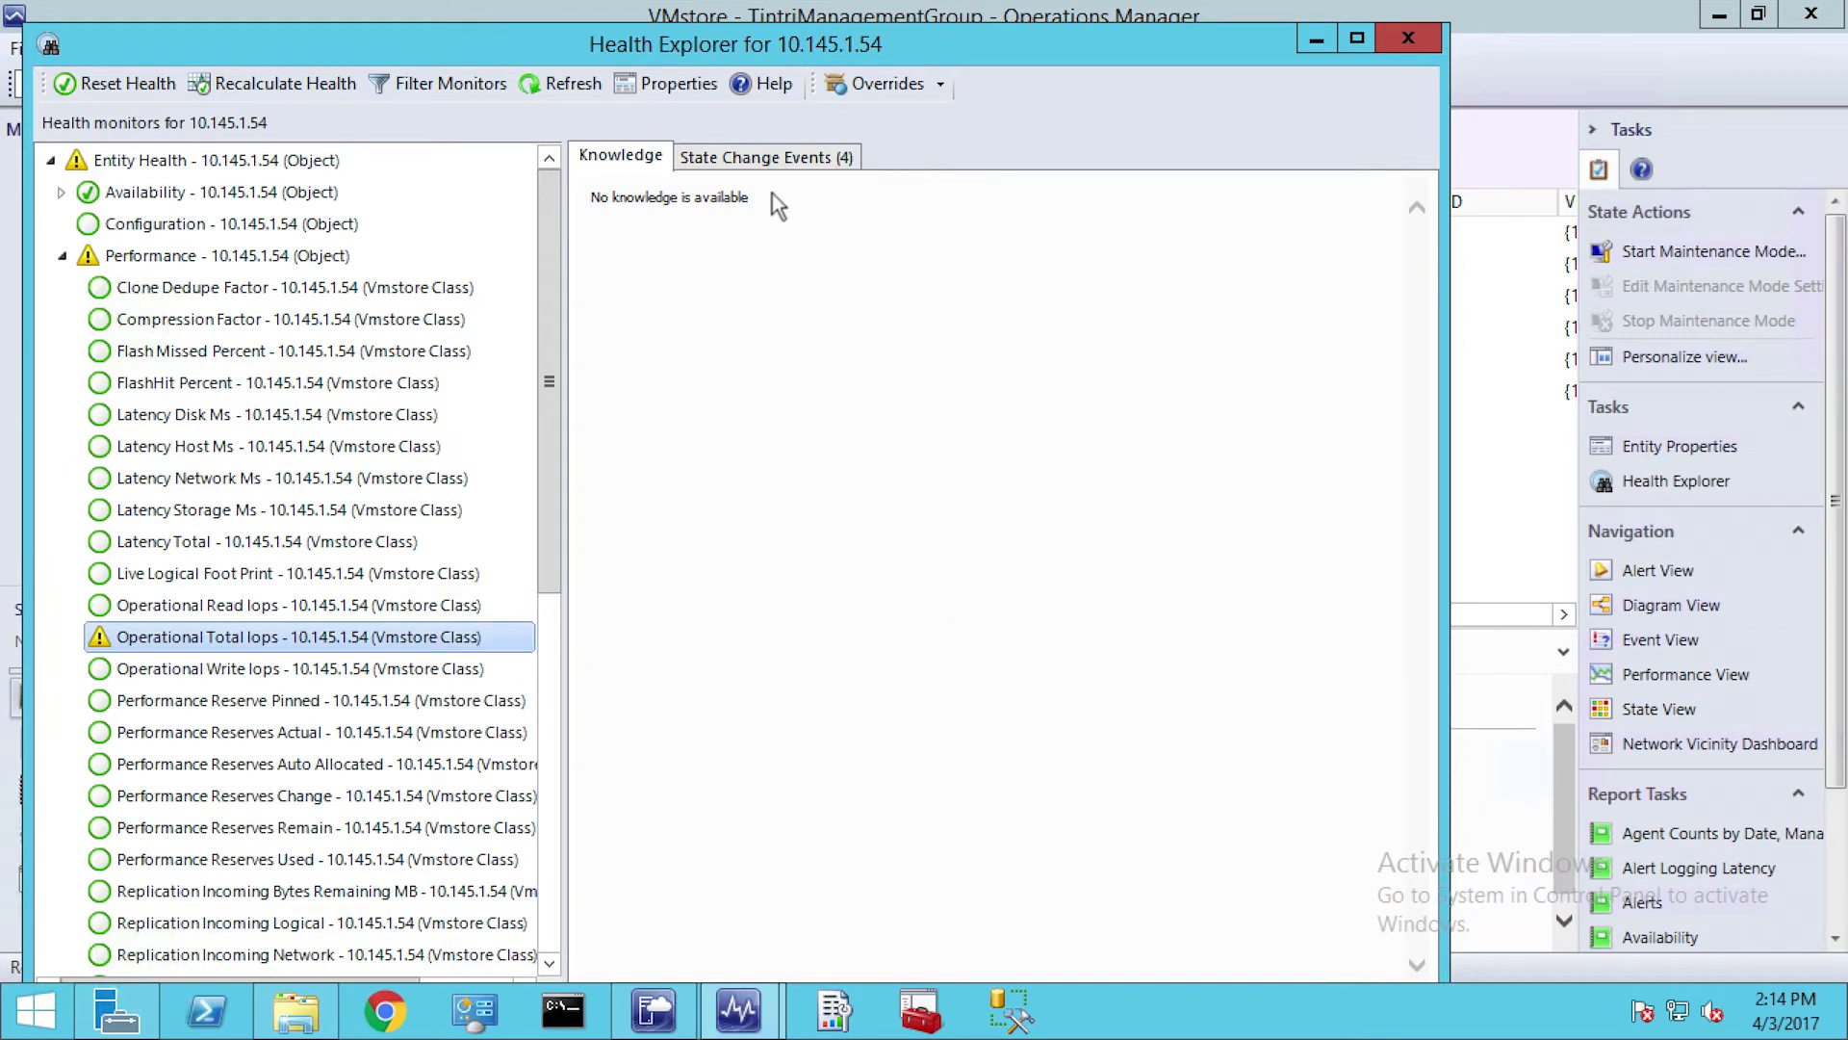
# Review the Operational Total Iops monitor's state change events and view the details of the 3/27/2017 2:40 PM event
pyautogui.click(763, 158)
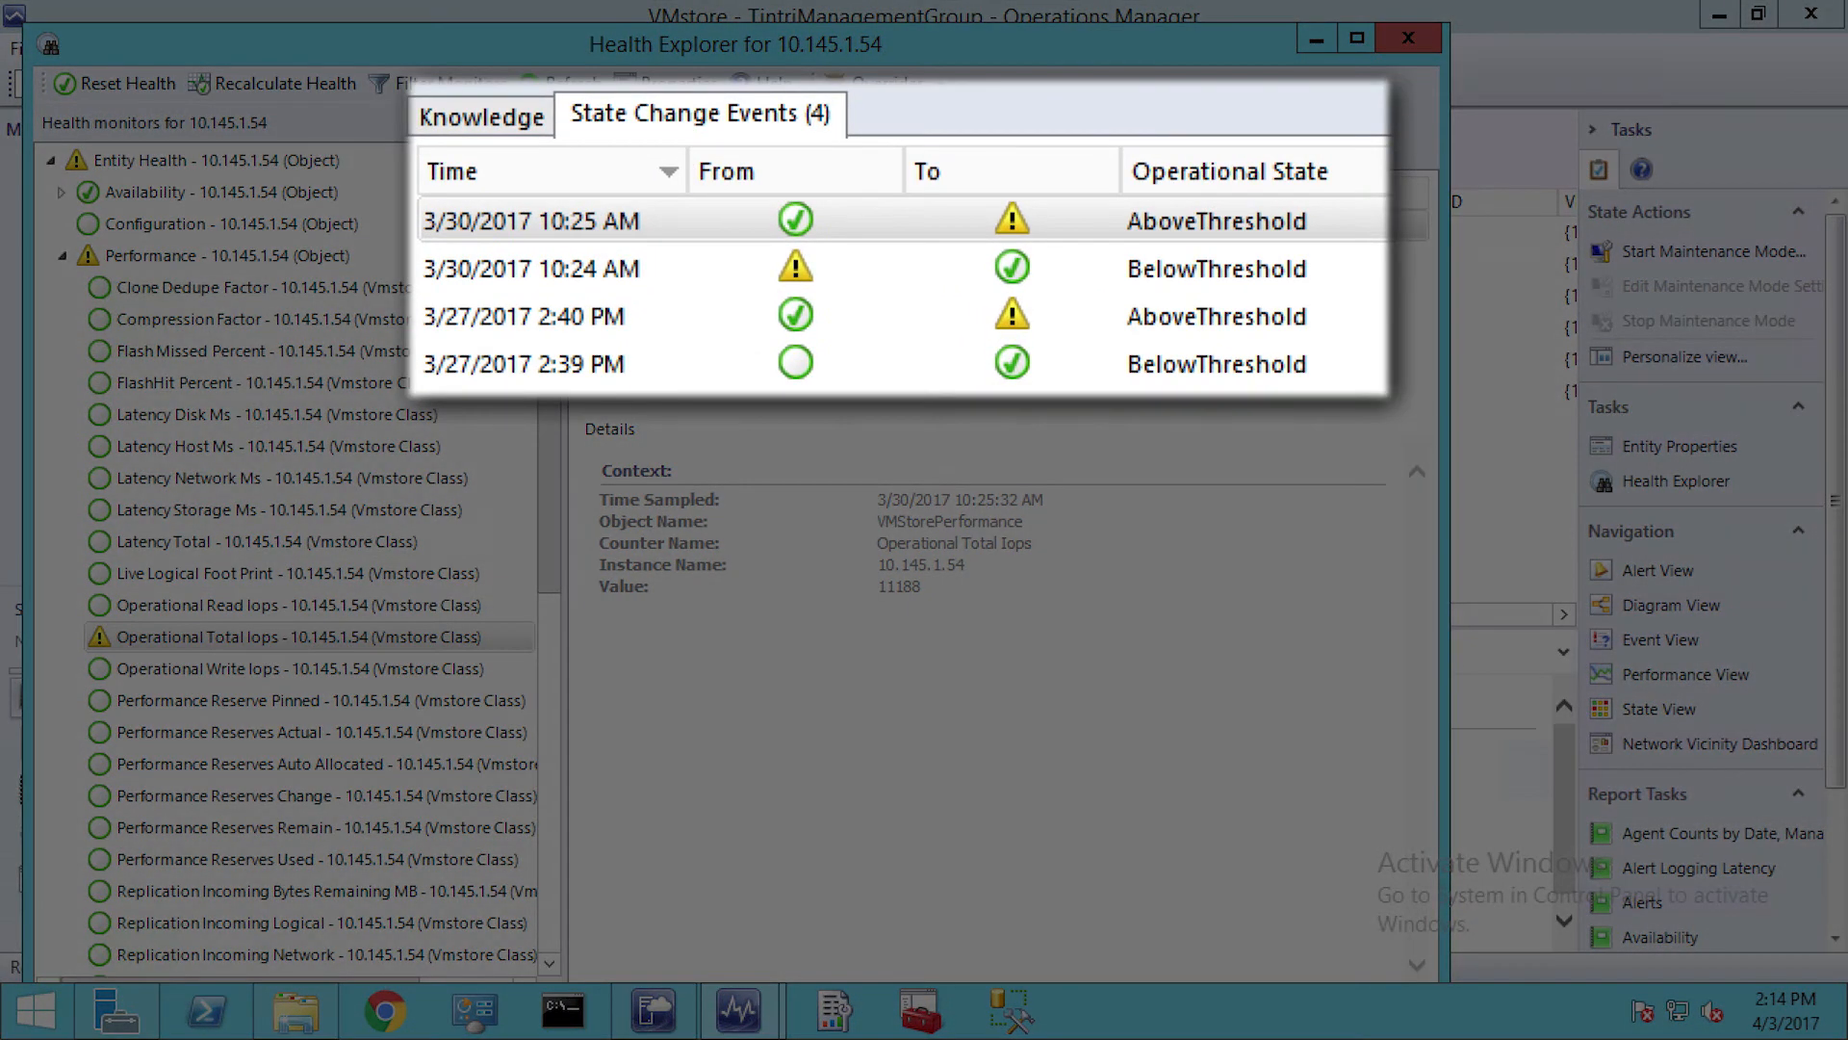
pyautogui.click(615, 316)
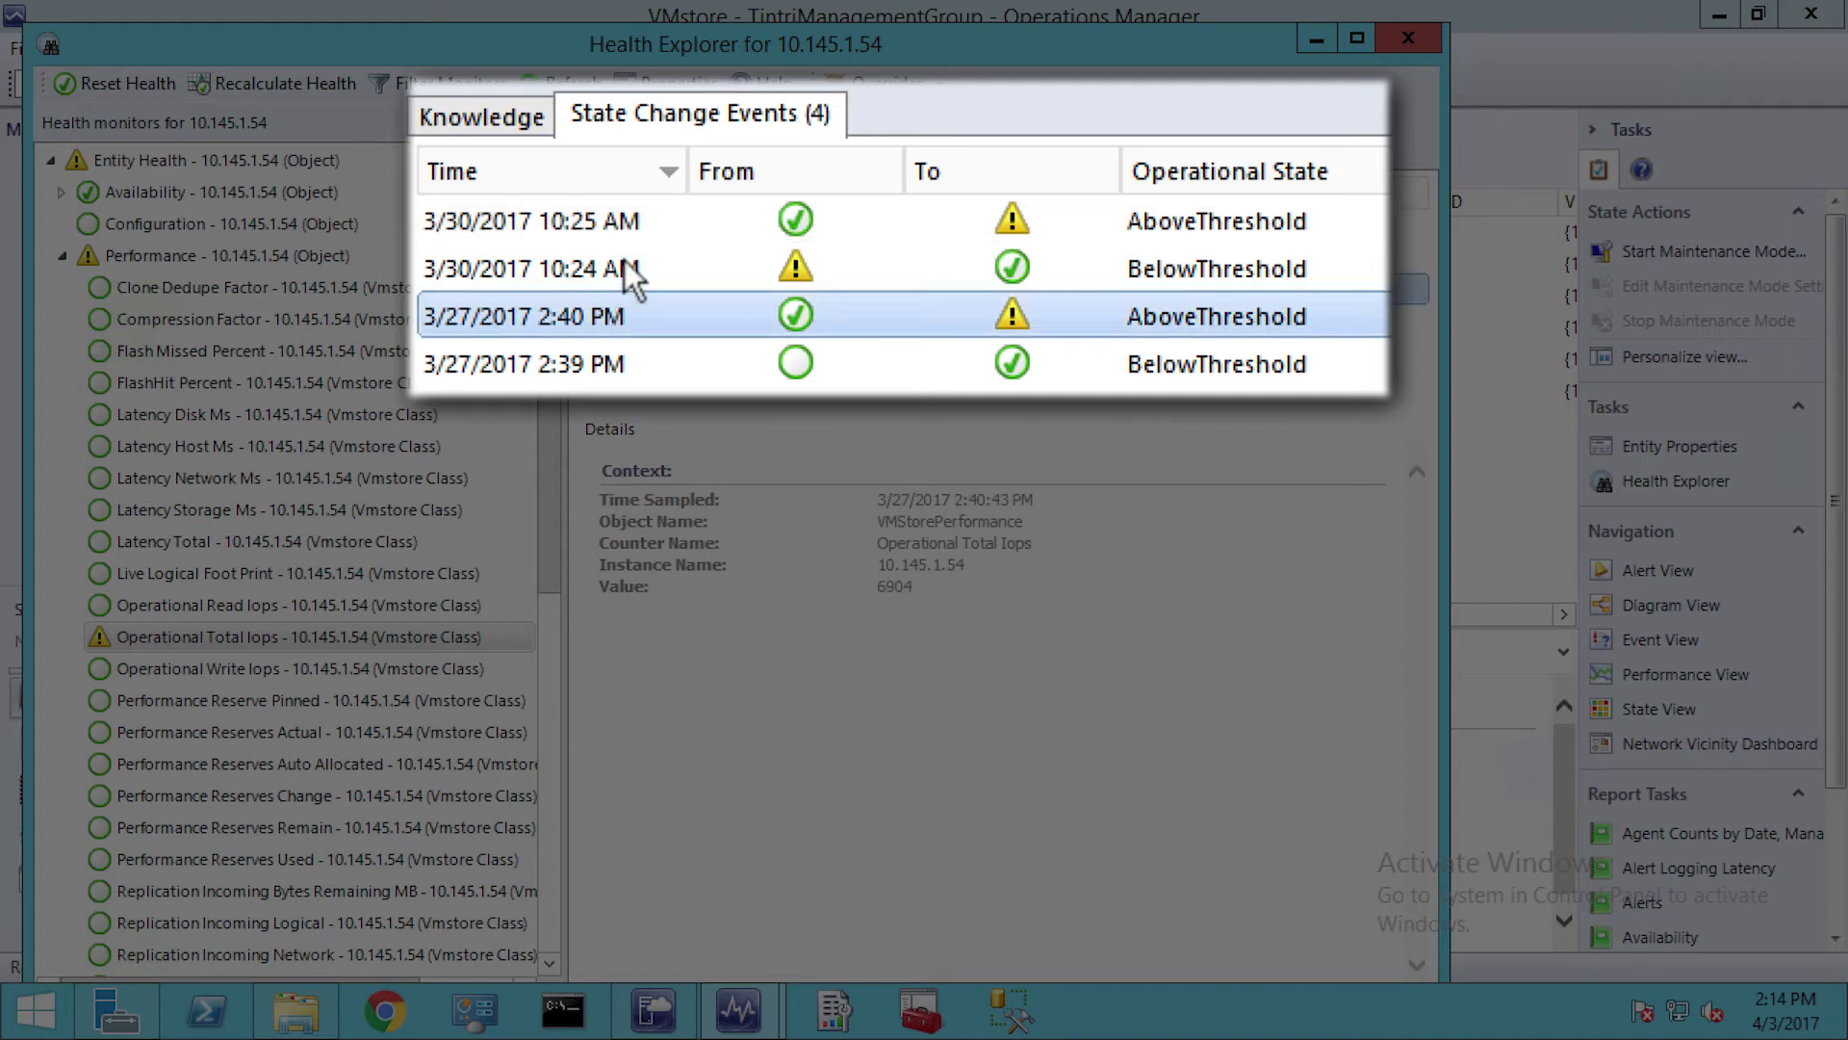
# View the details of the 3/30/2017 10:24 AM state change event and close Health Explorer for 10.145.1.54
pyautogui.click(630, 275)
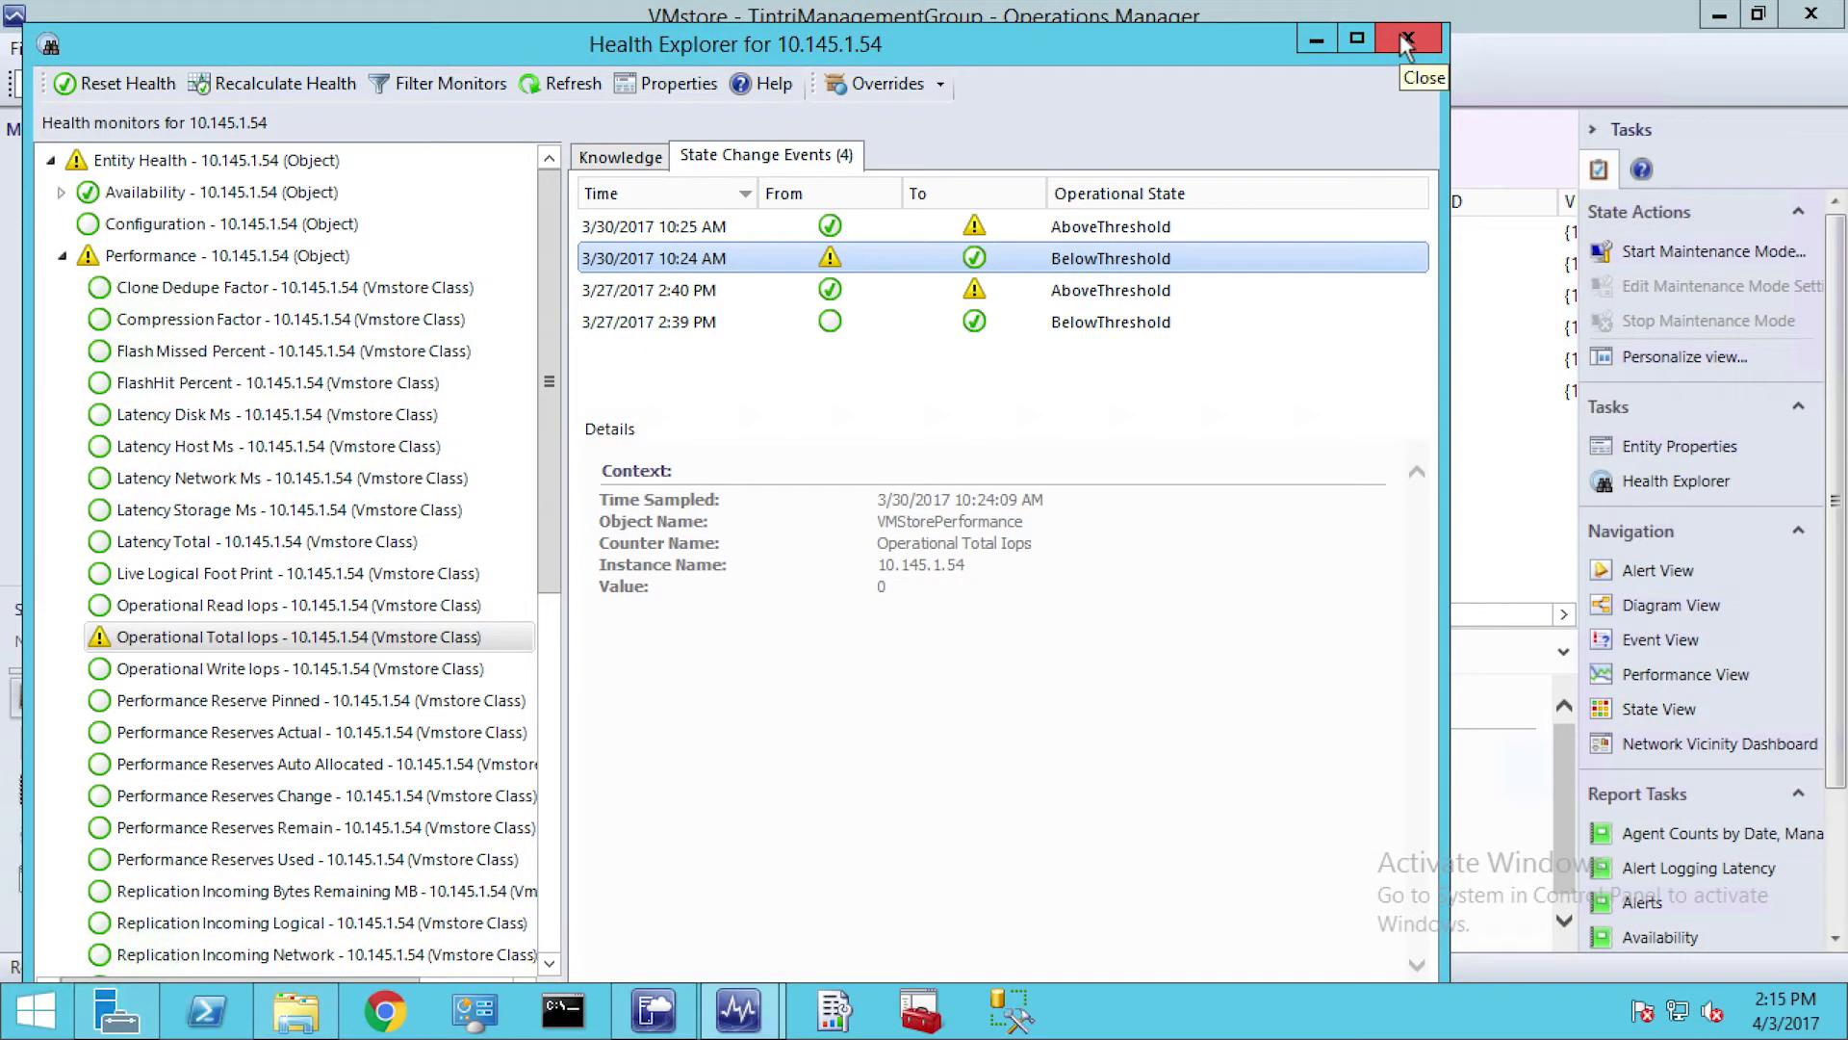
pyautogui.click(1405, 41)
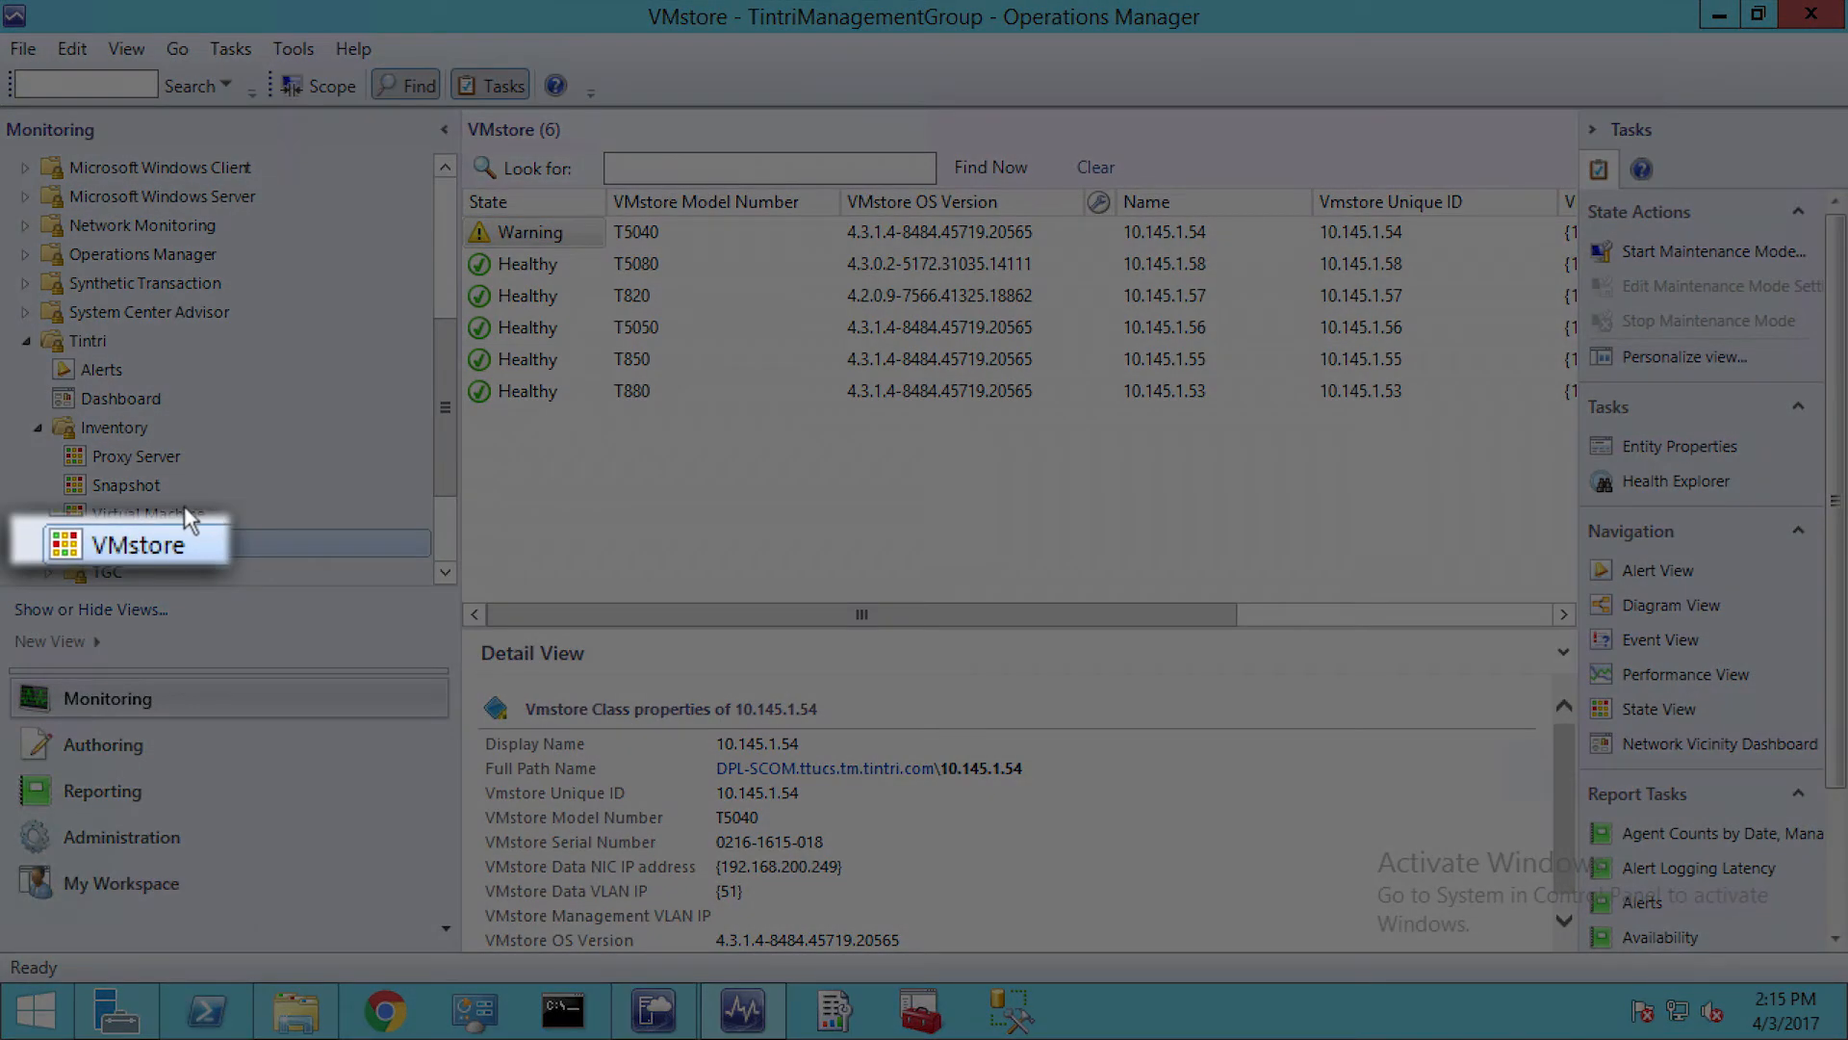
# Open the Tintri Virtual Machine inventory and search it for bradmin
pyautogui.click(183, 506)
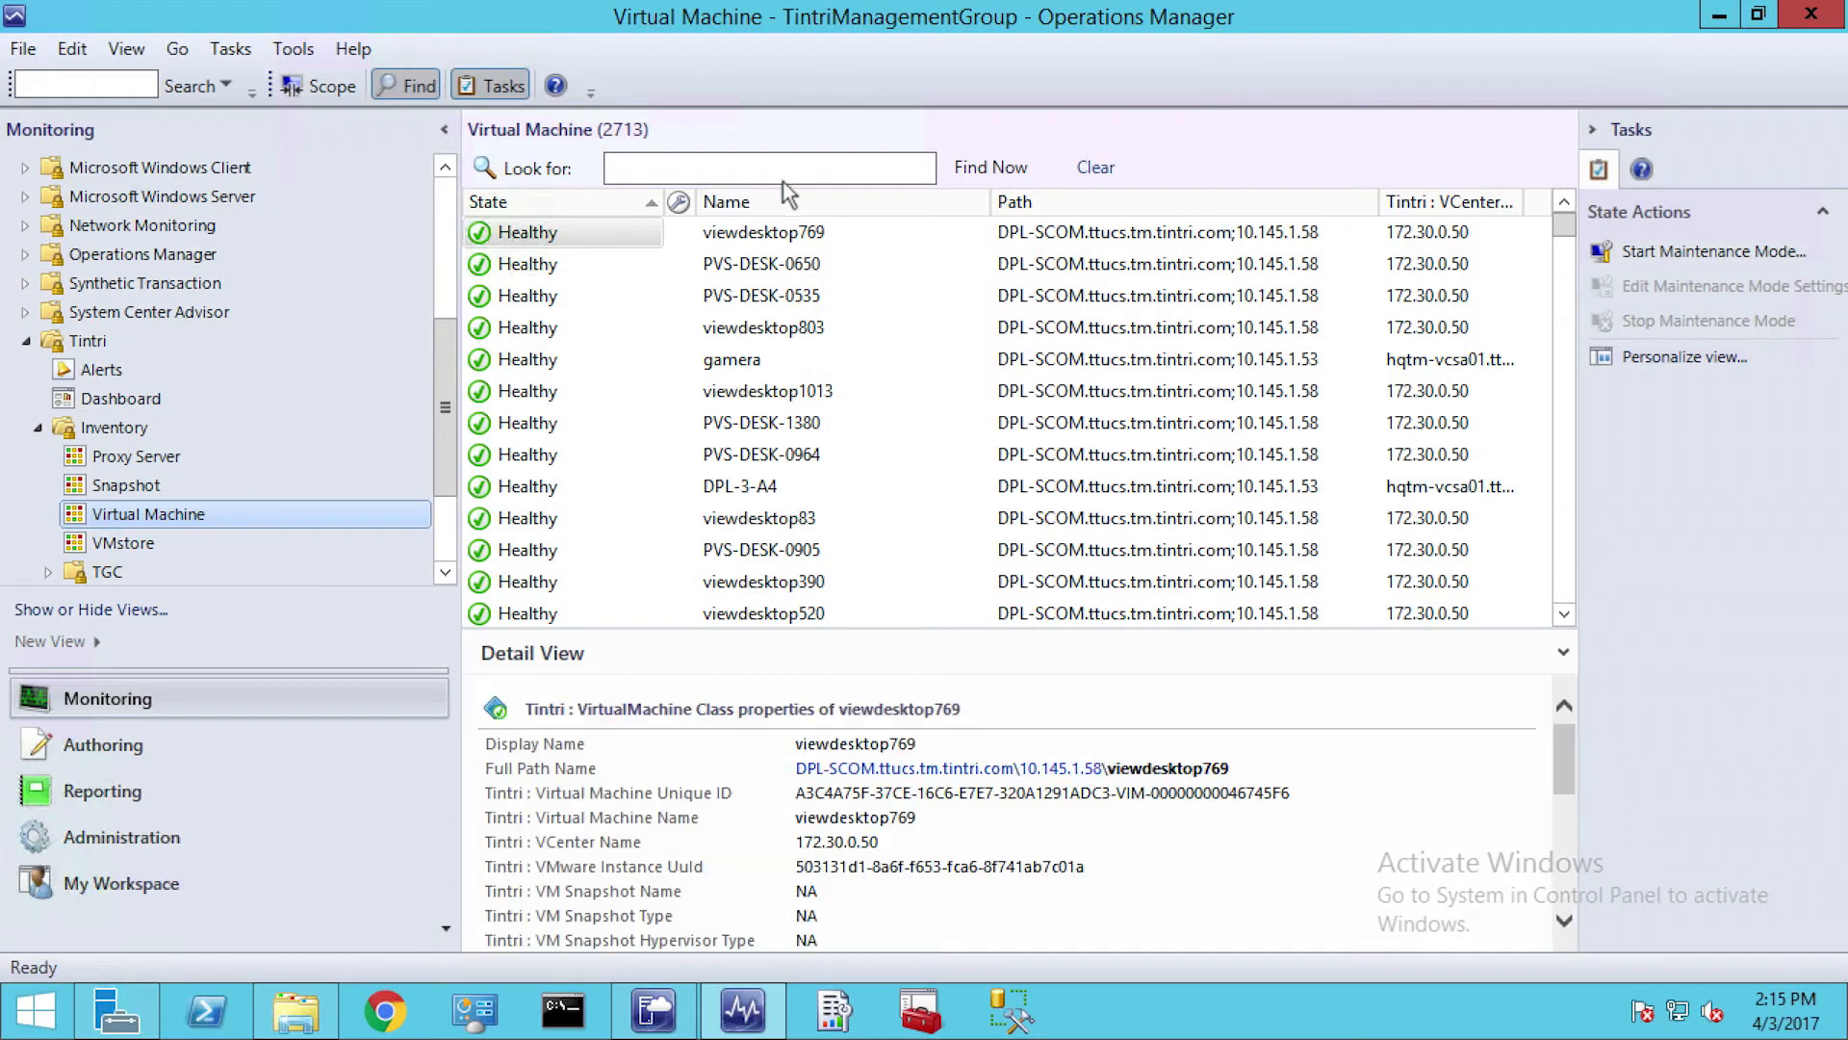
pyautogui.click(783, 172)
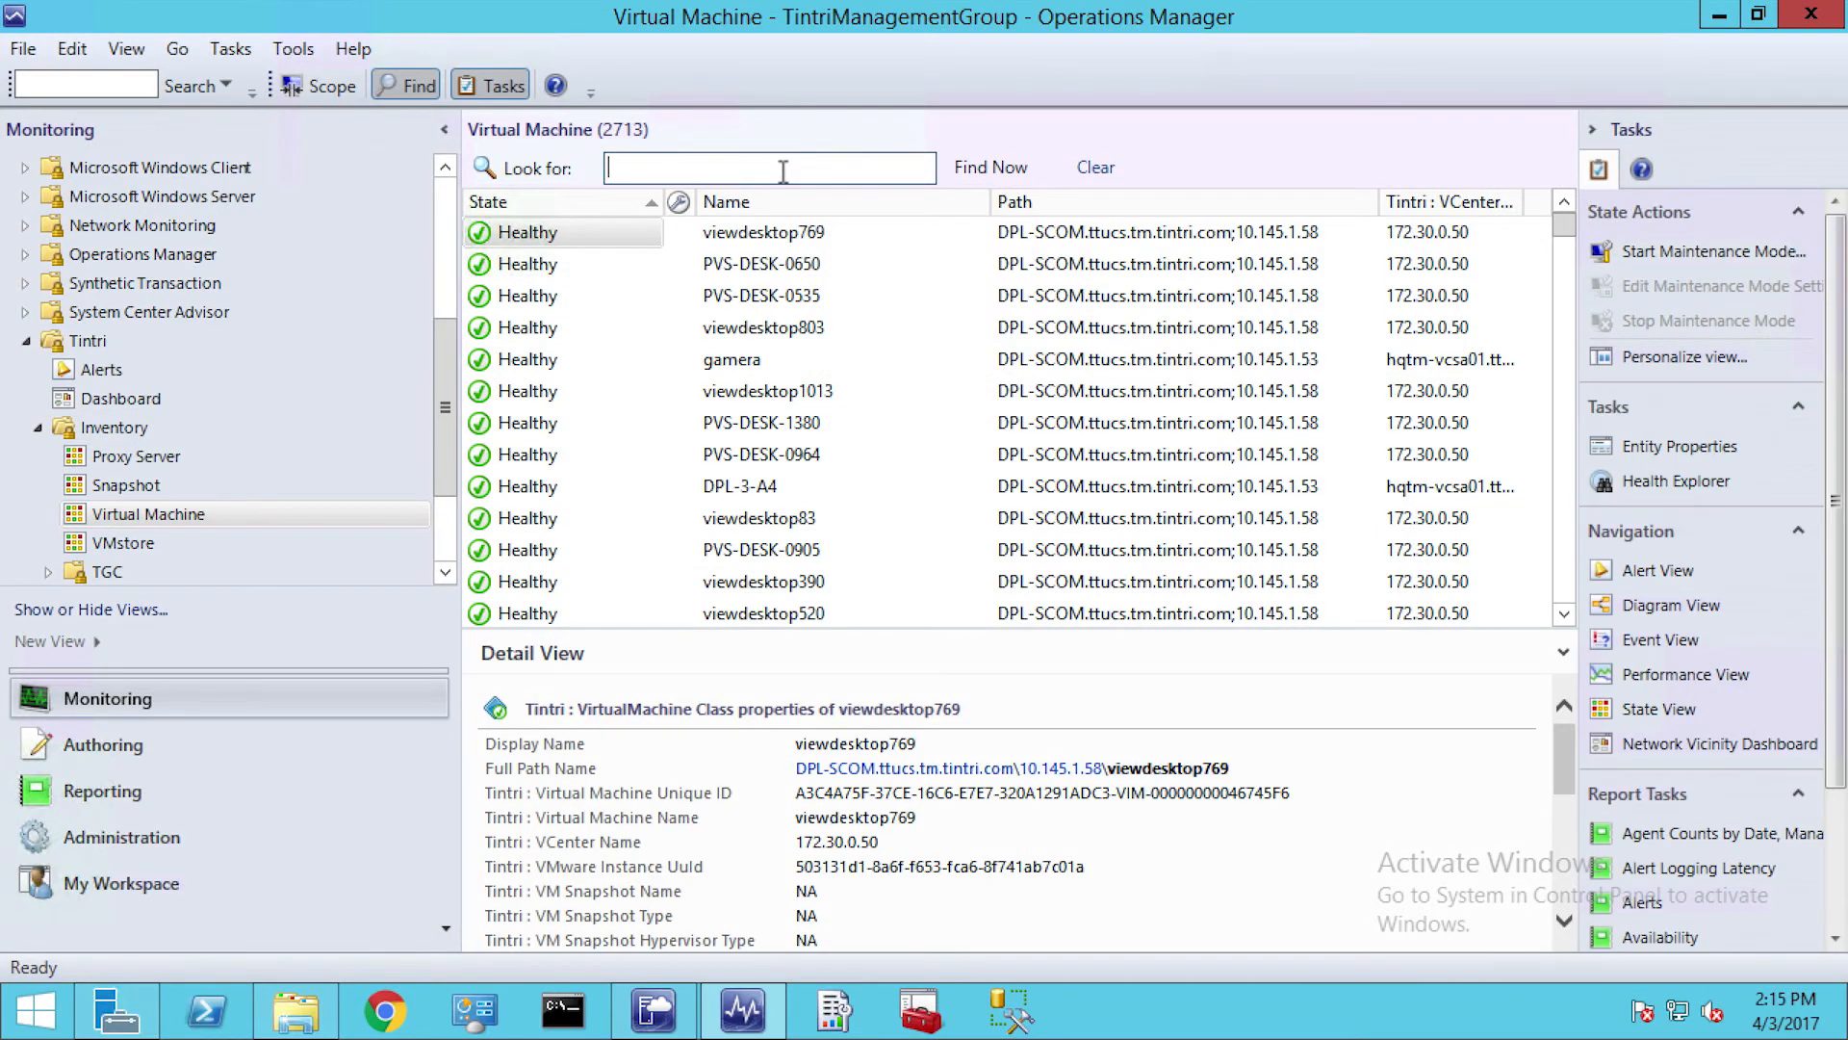
pyautogui.write('bradmin')
pyautogui.press('Return')
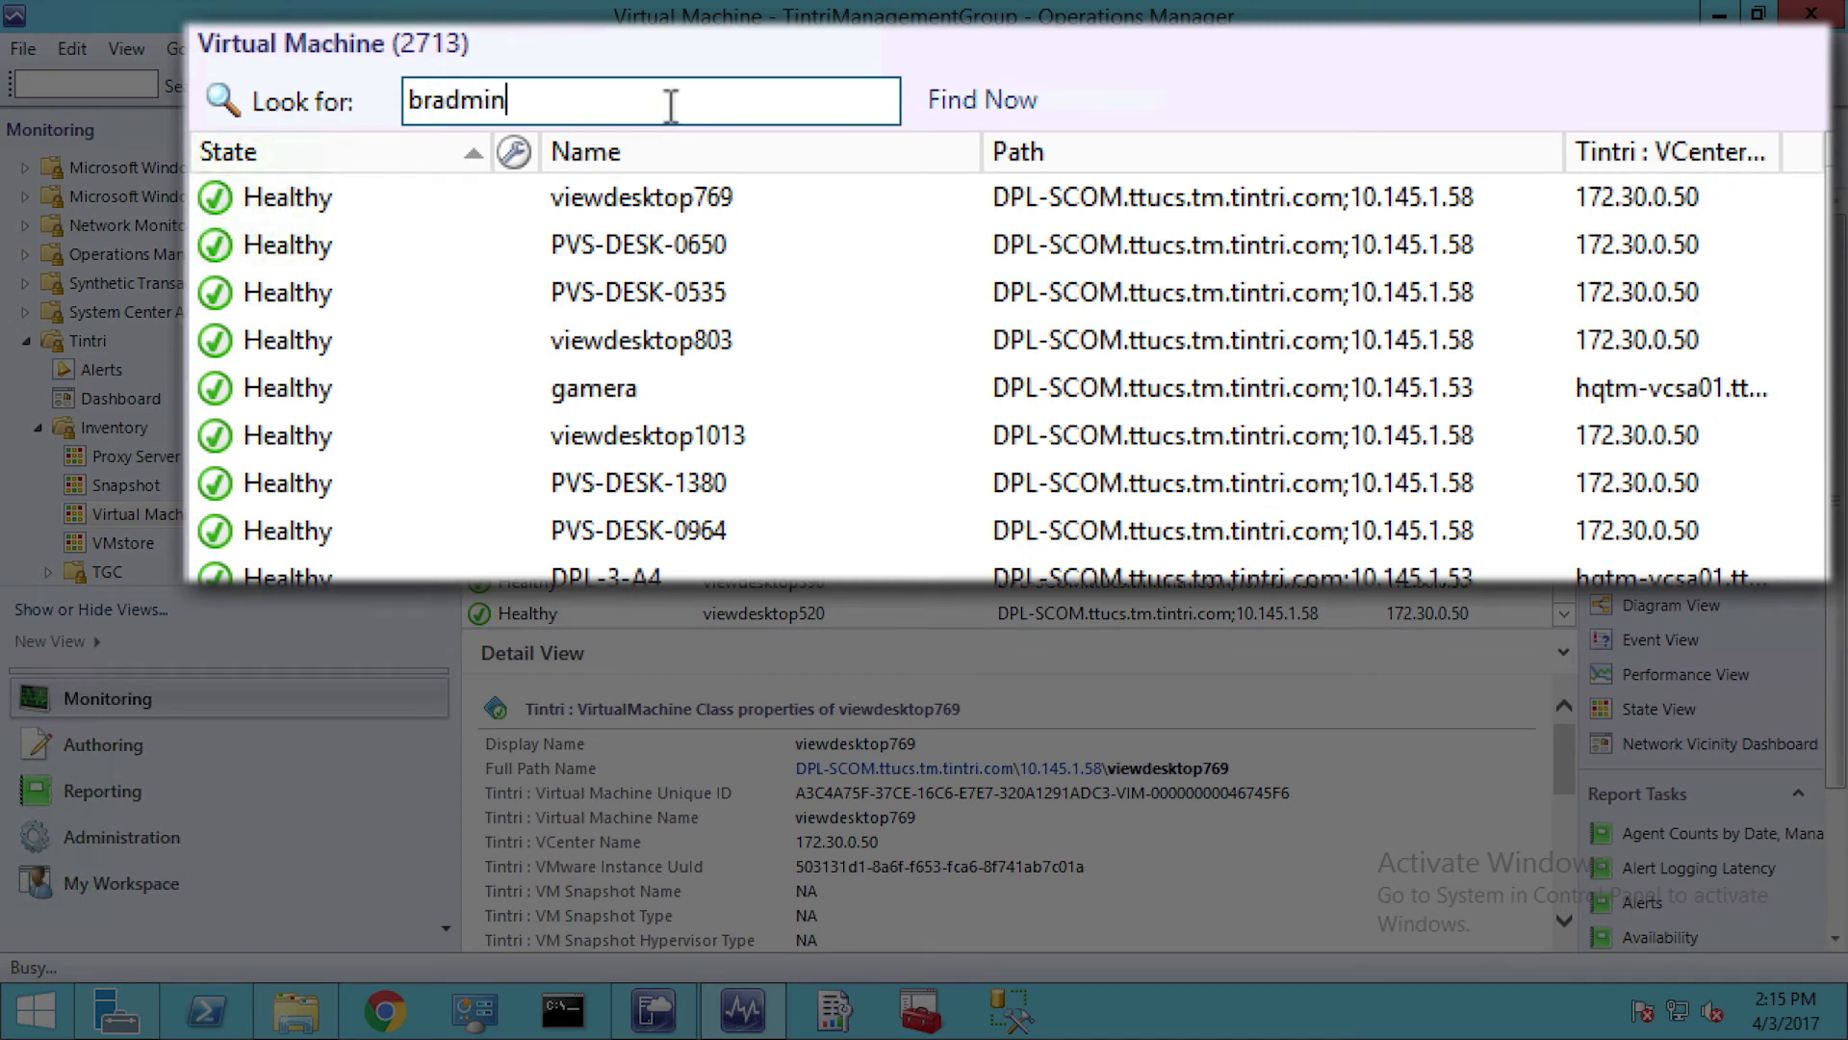
# Open Health Explorer for BRAdmin without the unhealthy-only scope and expand its Performance monitors, widening the monitor list to fit their names
pyautogui.rightClick(417, 191)
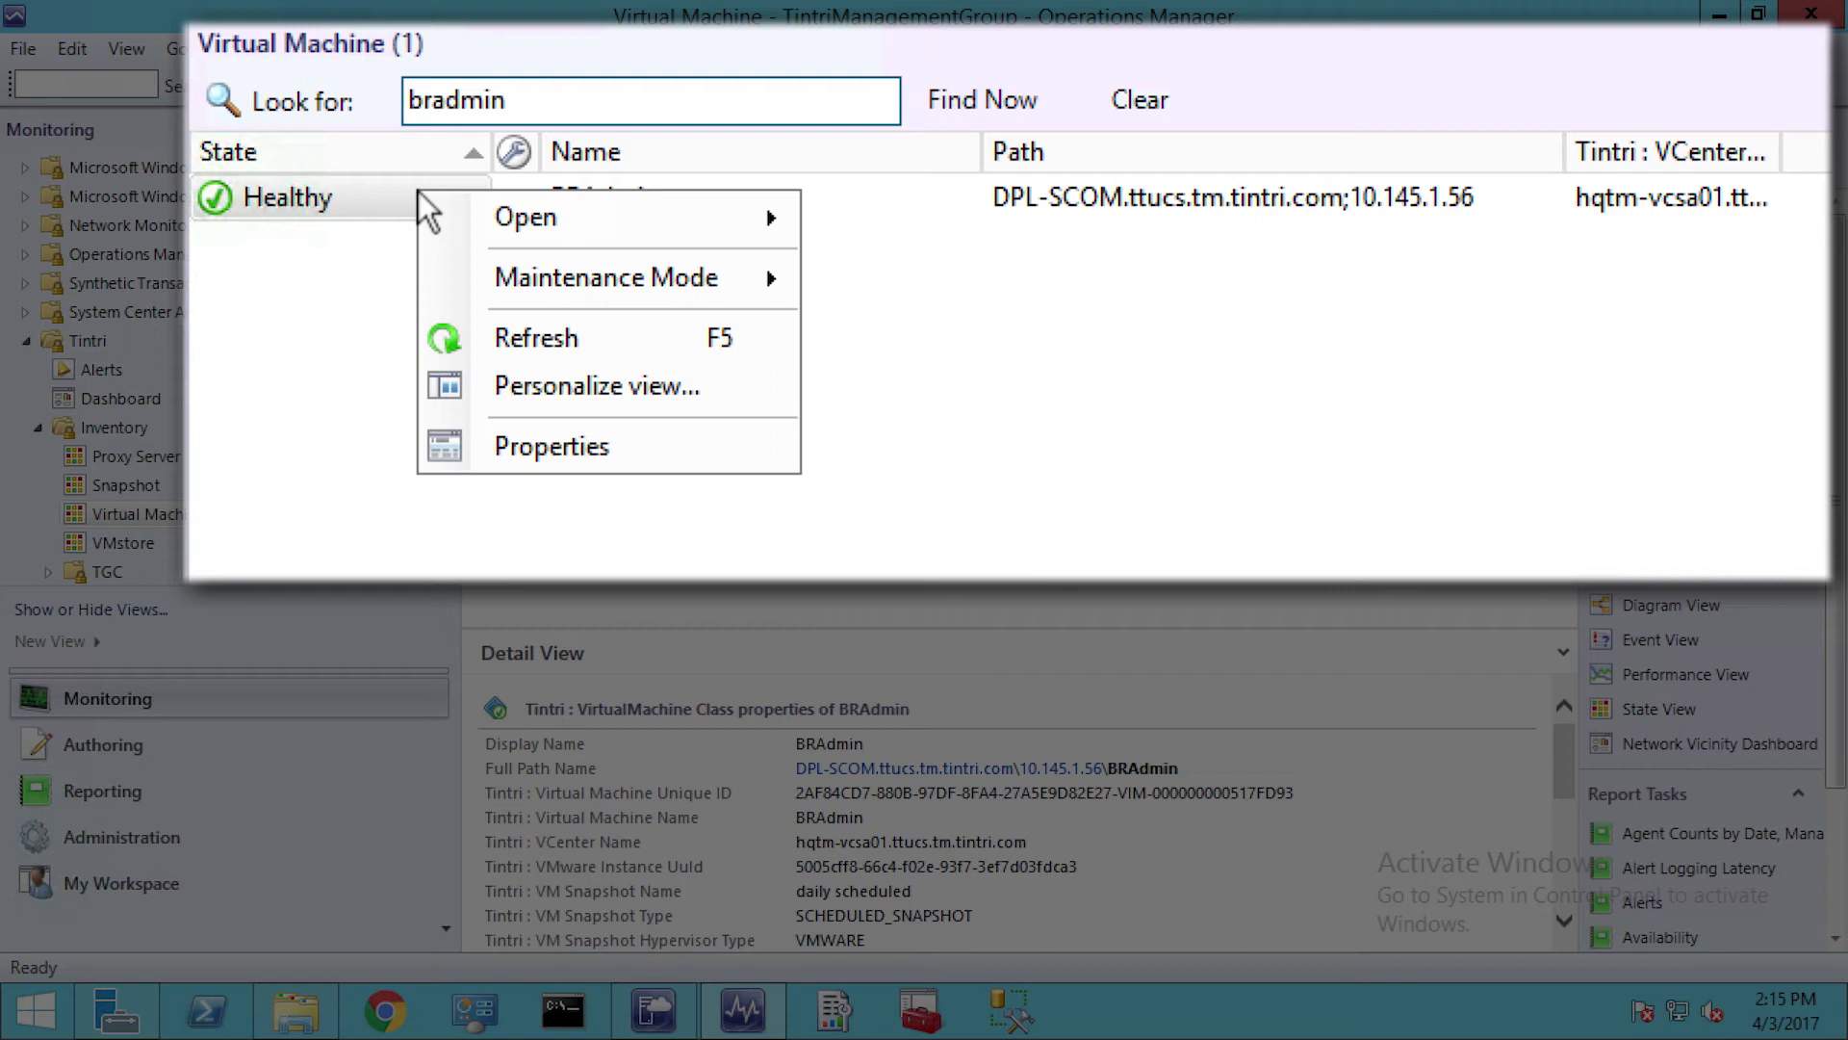
pyautogui.moveTo(562, 214)
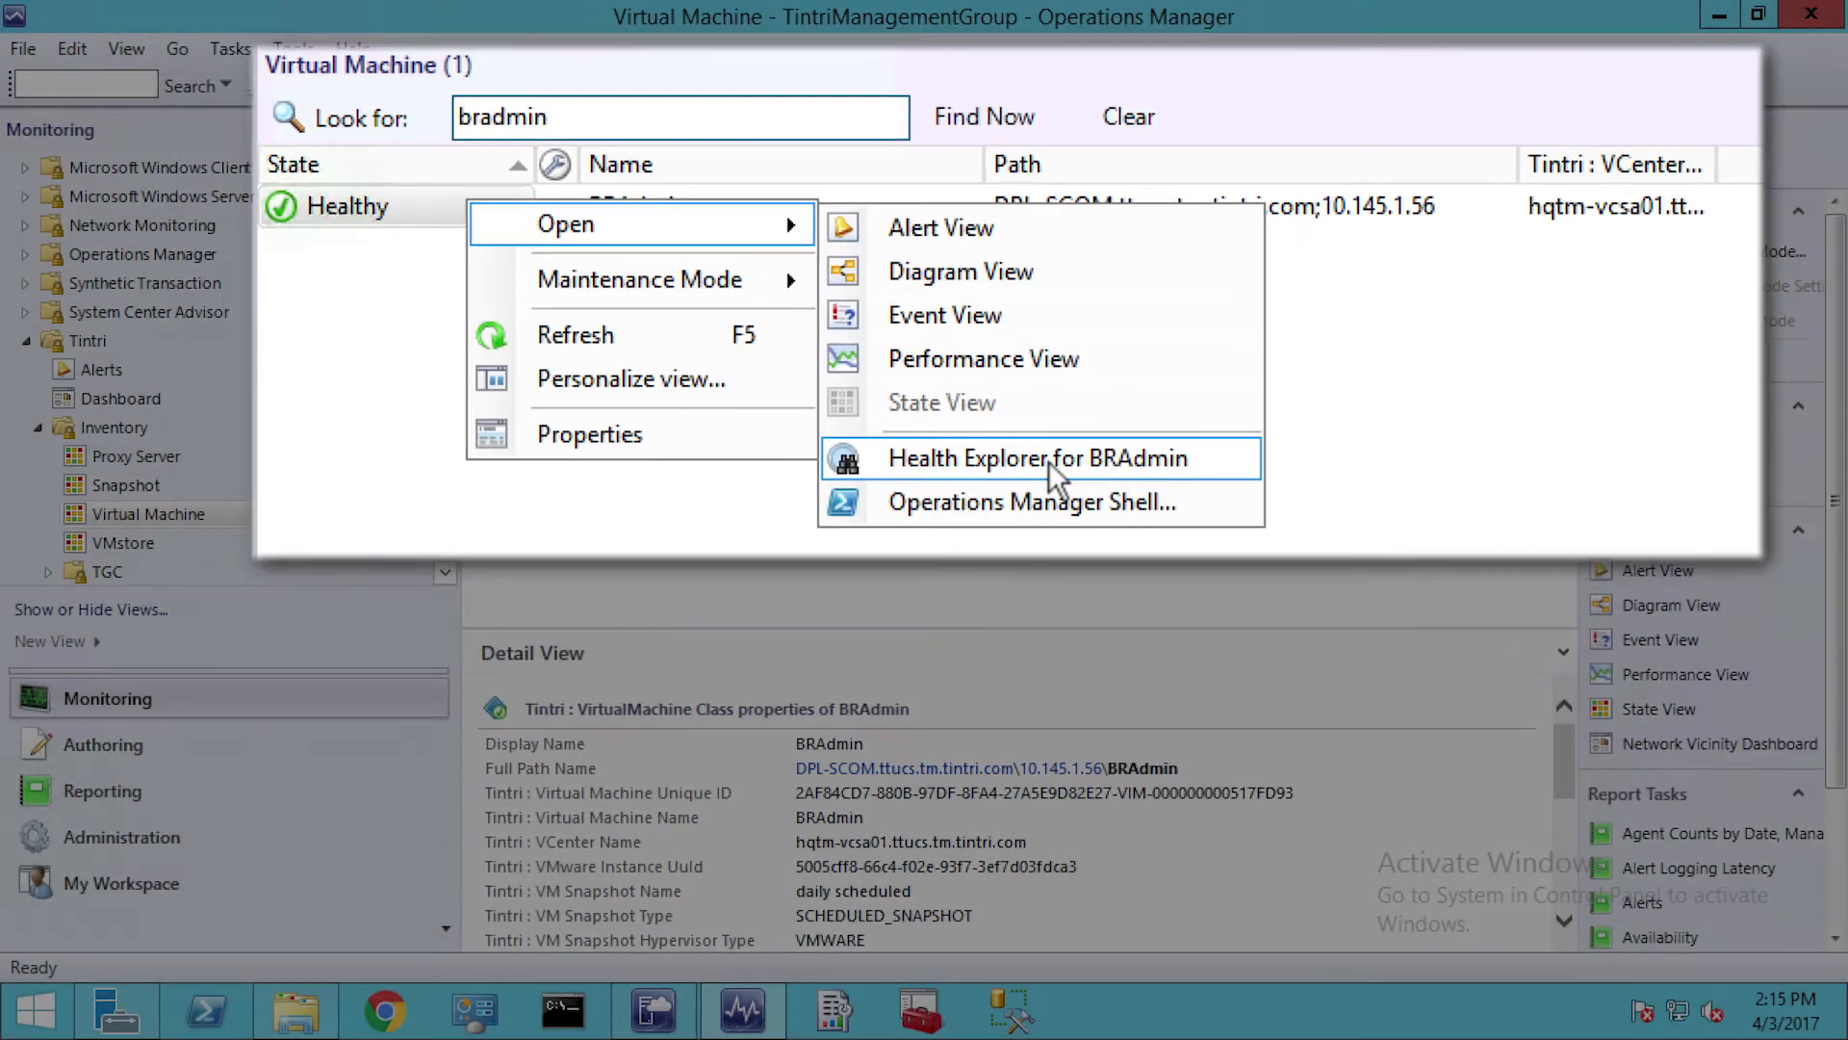
pyautogui.click(1051, 472)
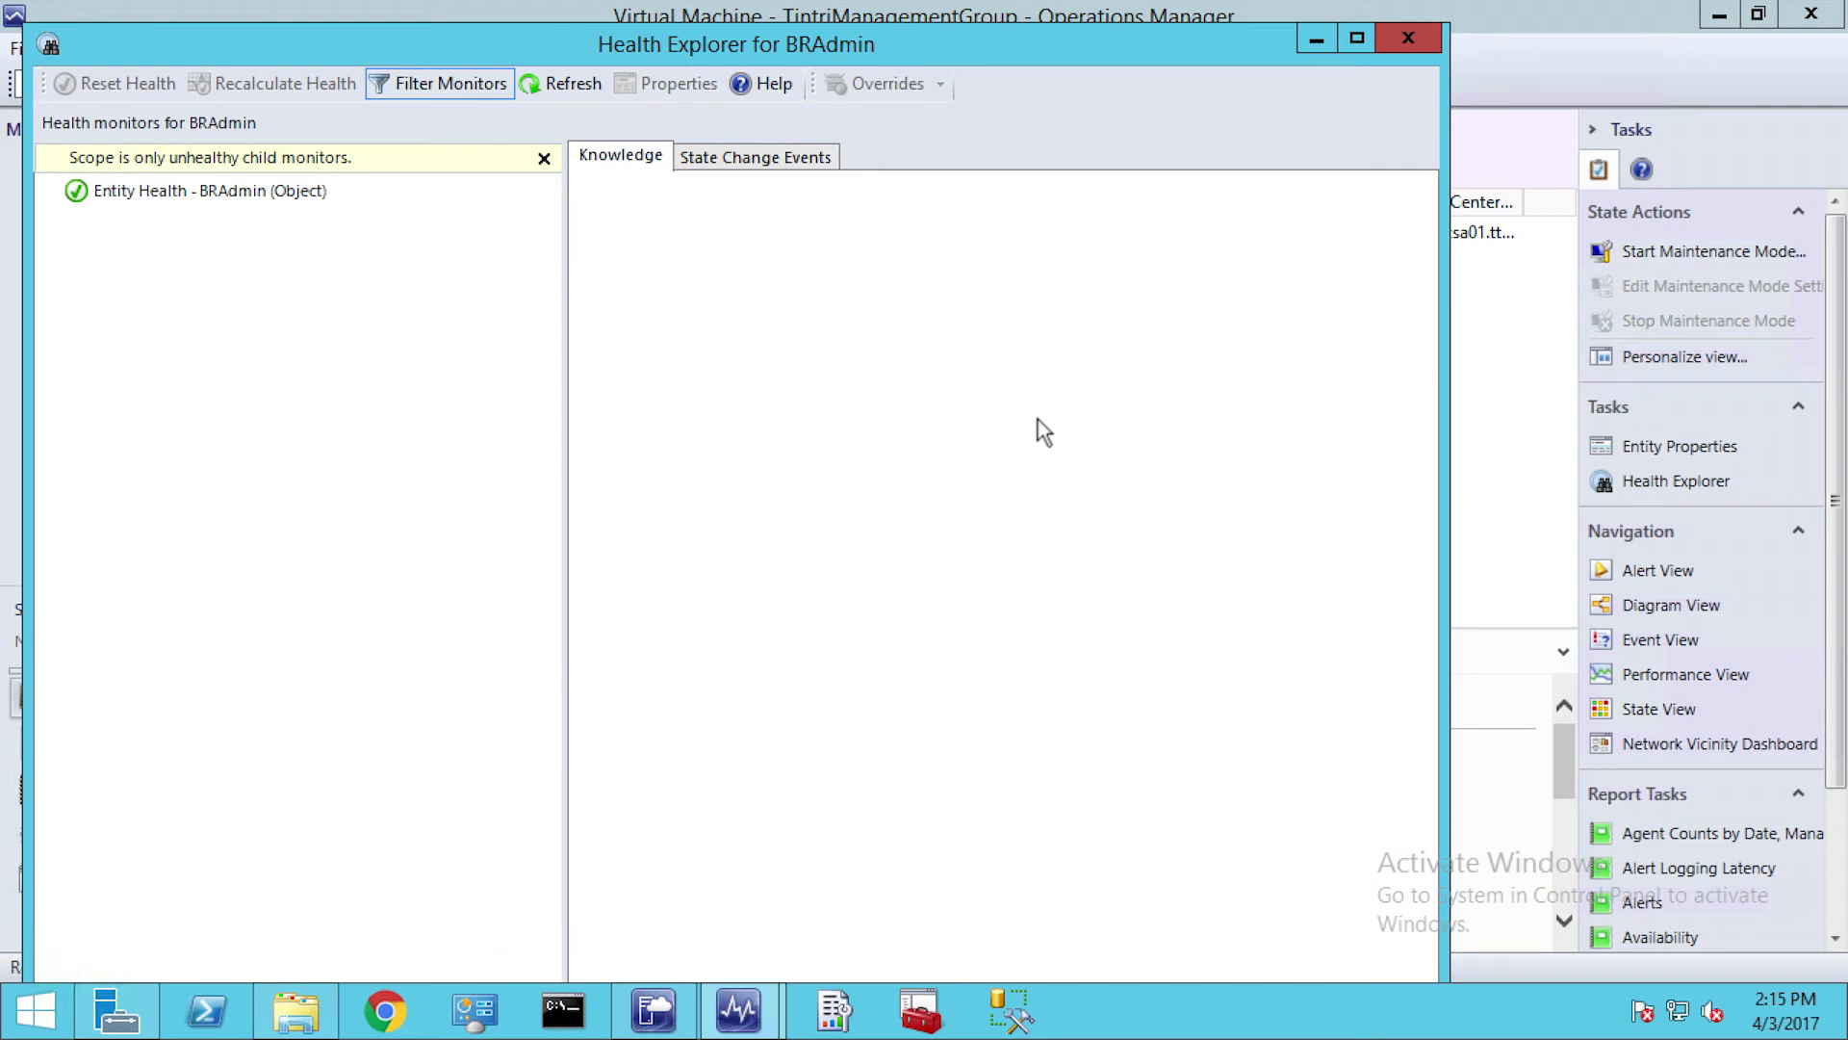
pyautogui.click(543, 158)
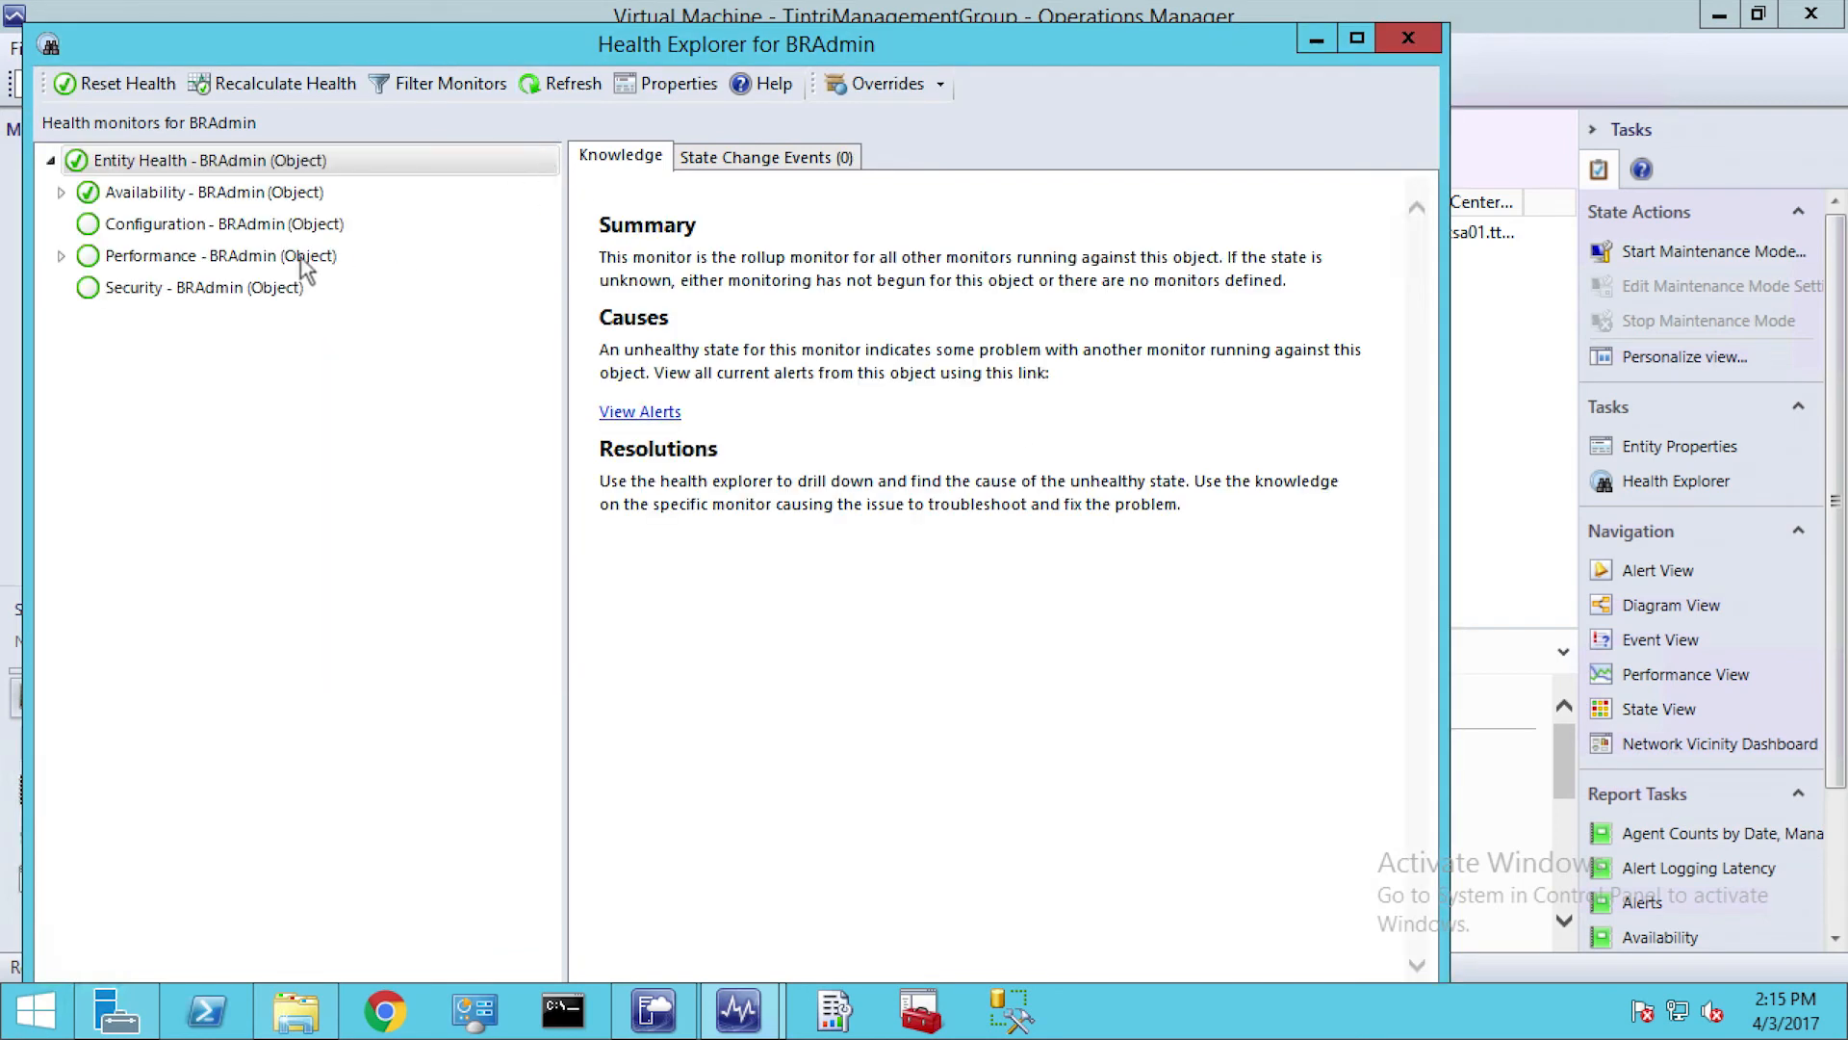
pyautogui.click(60, 256)
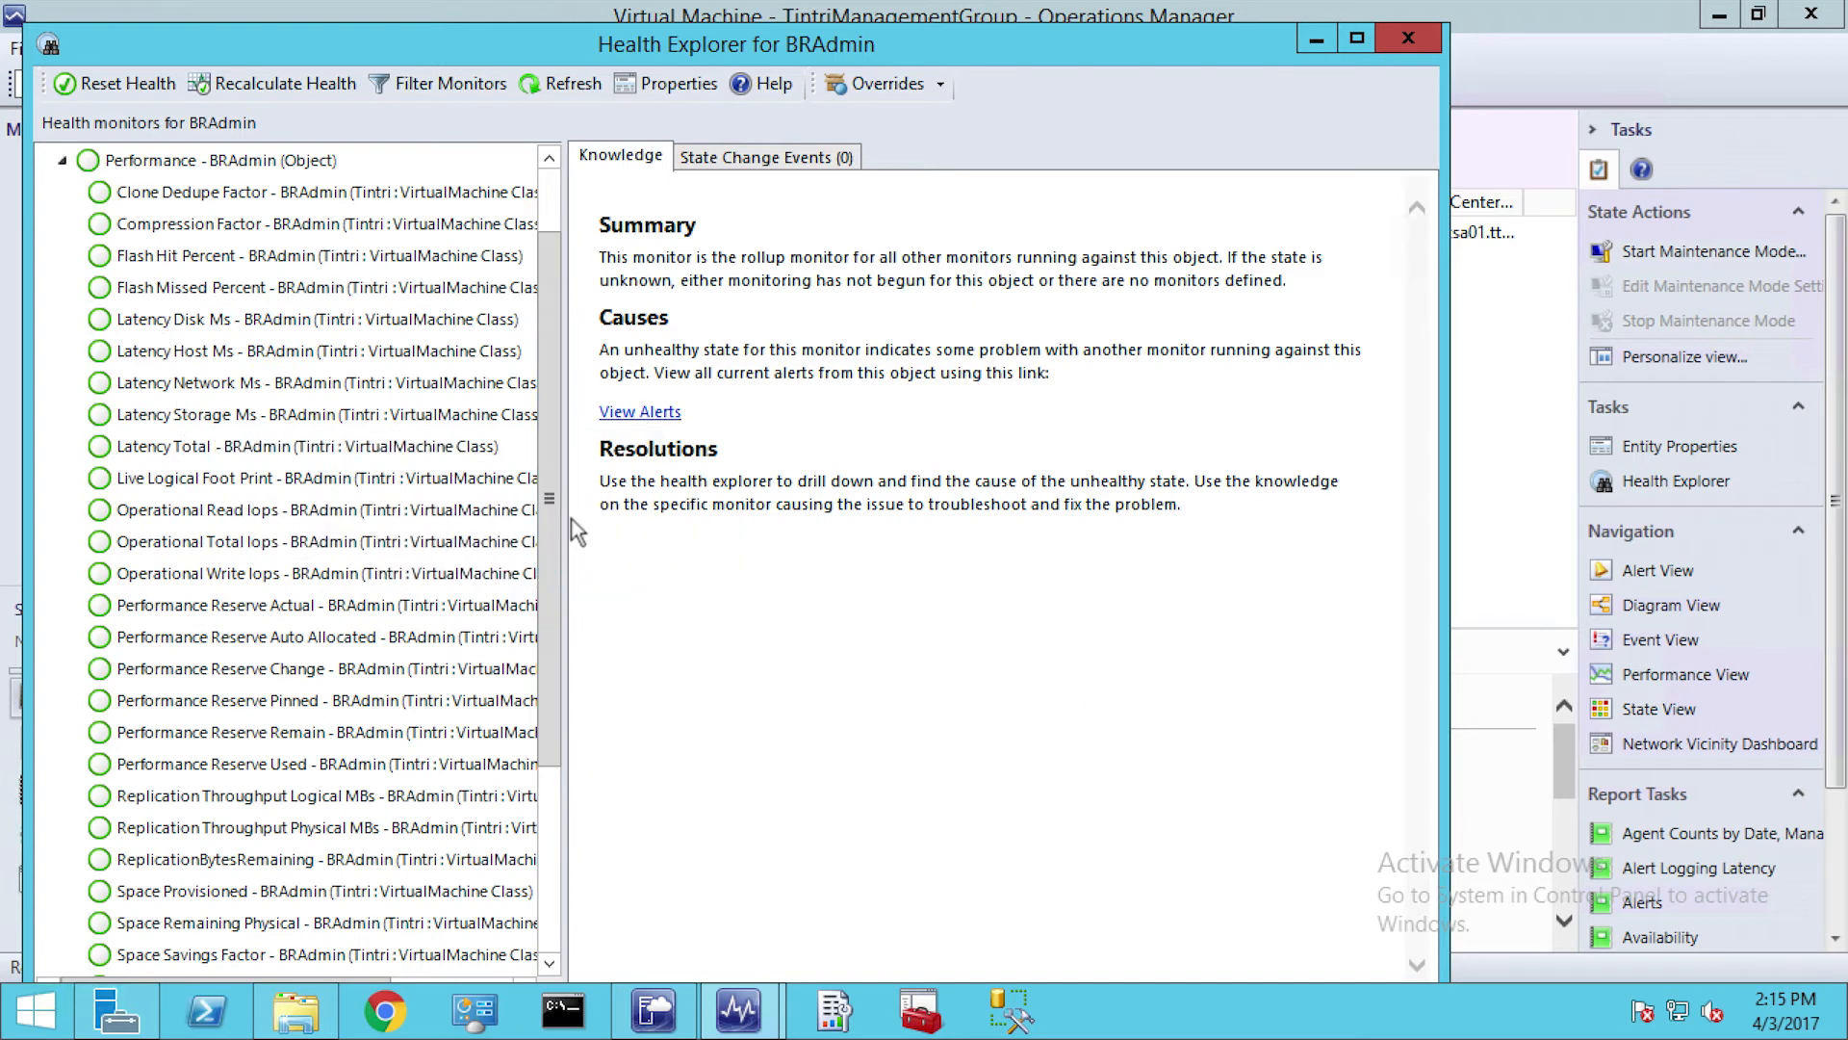
pyautogui.moveTo(569, 518); pyautogui.dragTo(781, 565)
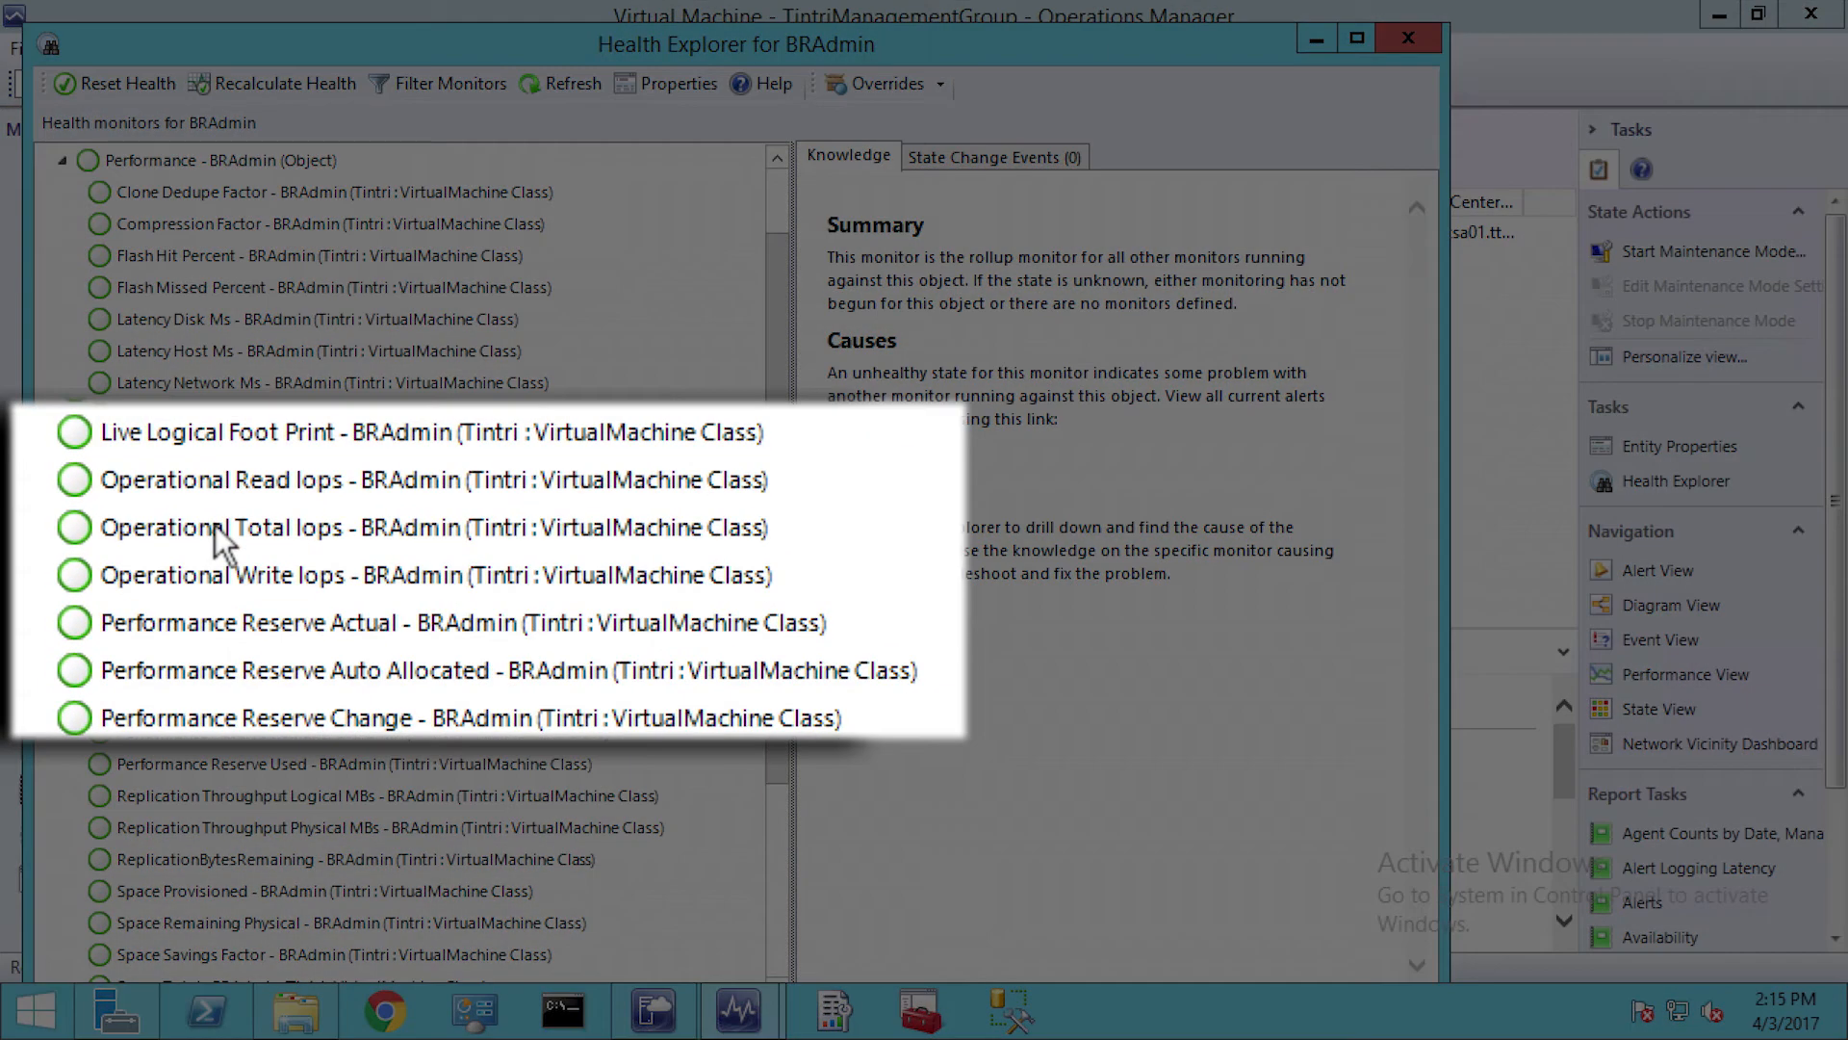
# Open the override settings of BRAdmin's Operational Total Iops monitor for the object BRAdmin
pyautogui.click(216, 527)
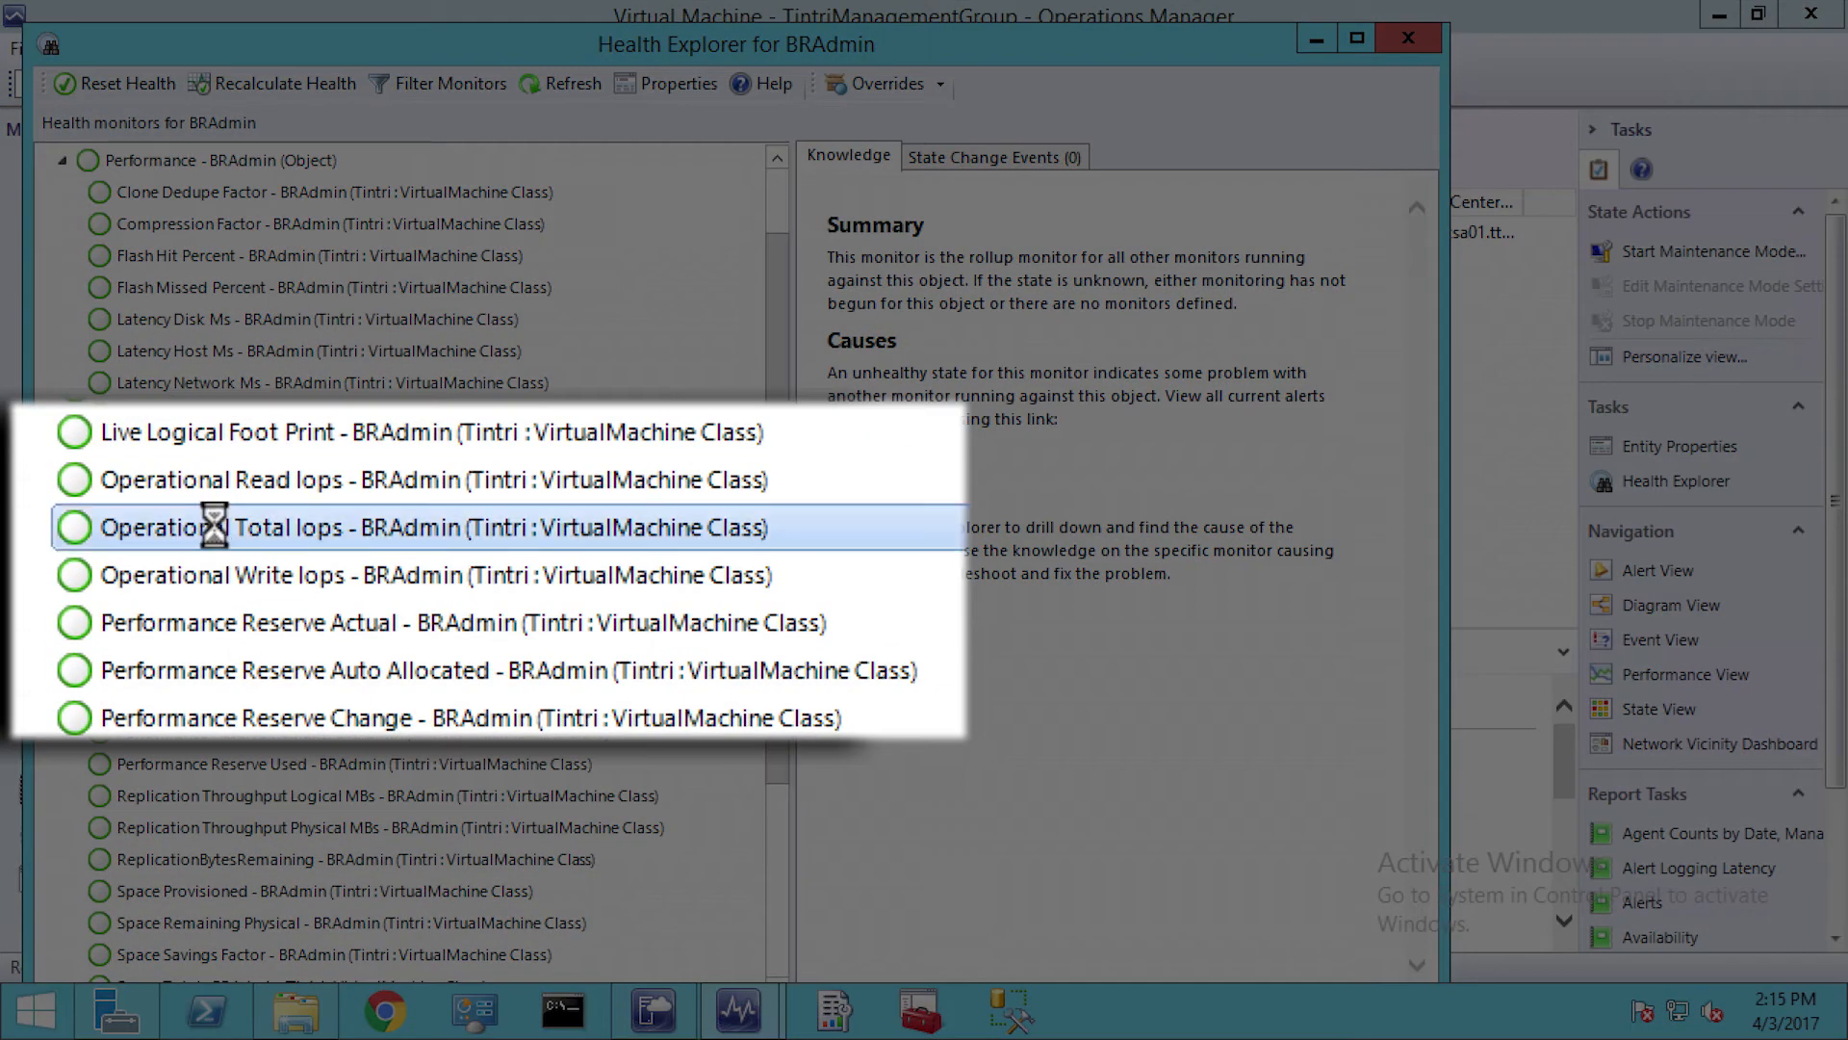
pyautogui.rightClick(216, 530)
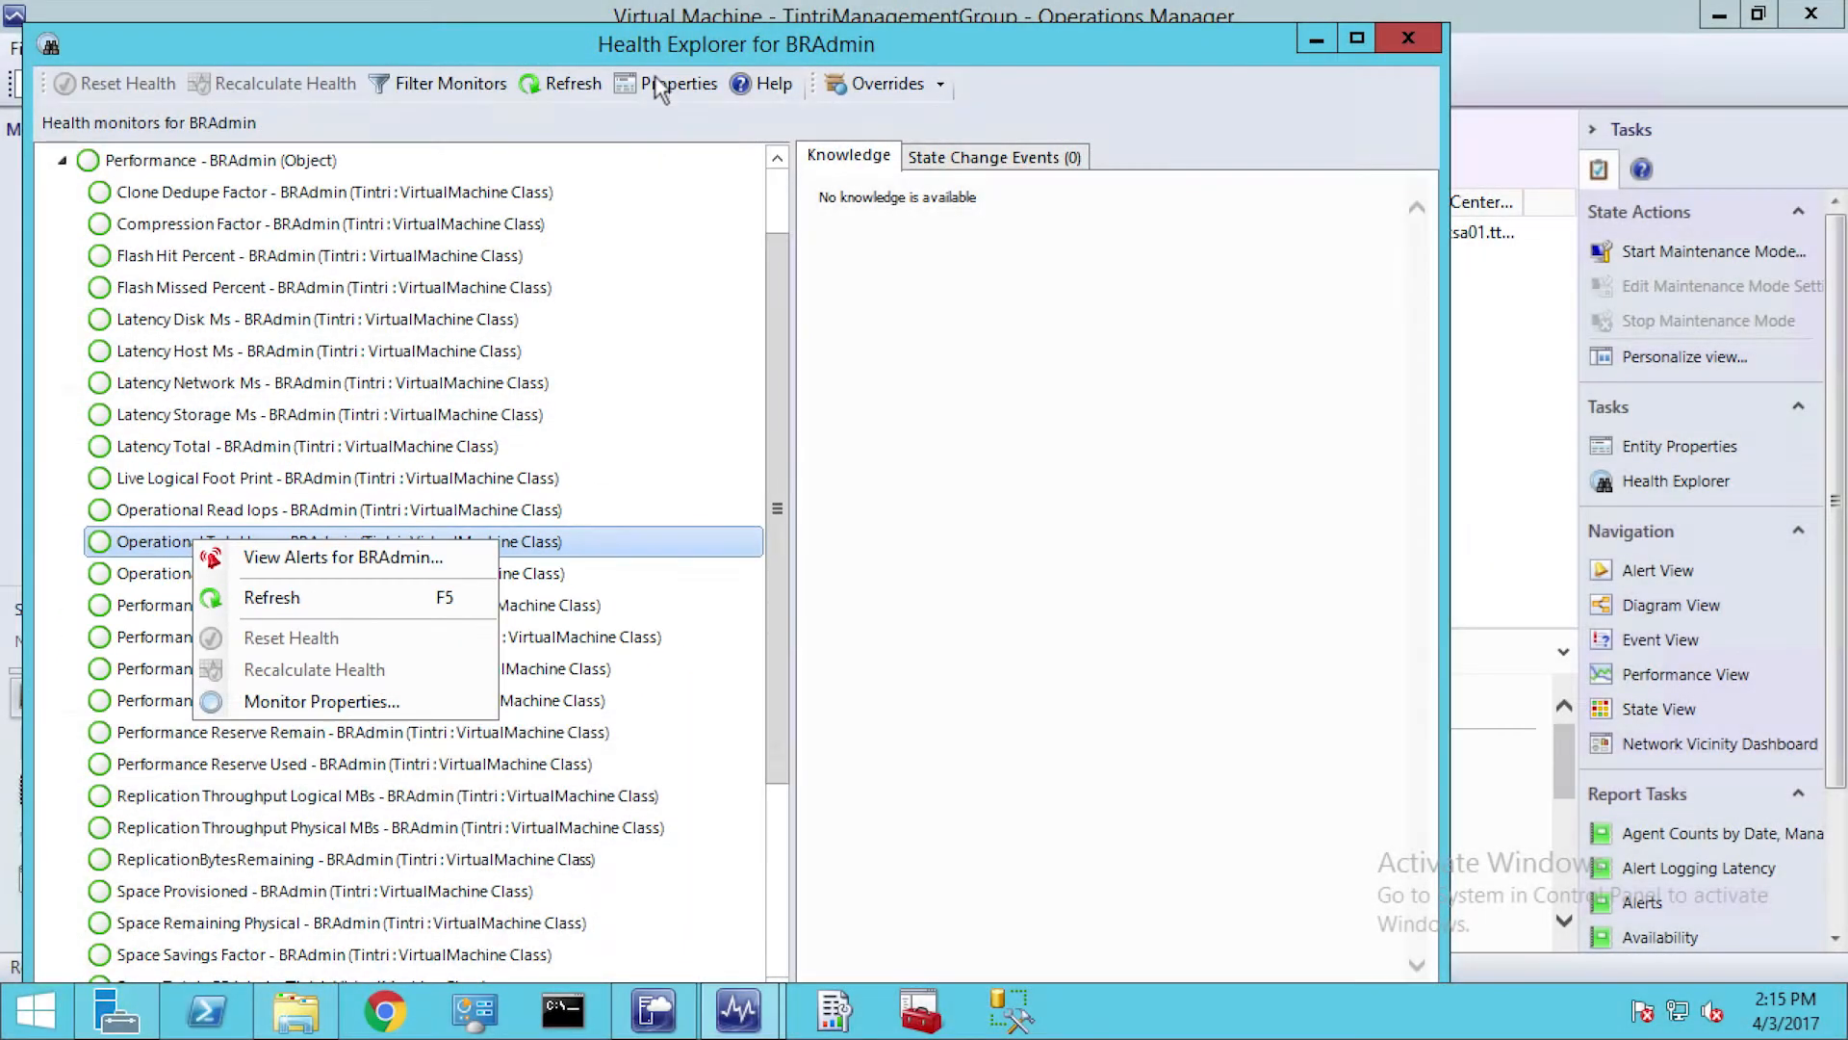
pyautogui.click(653, 85)
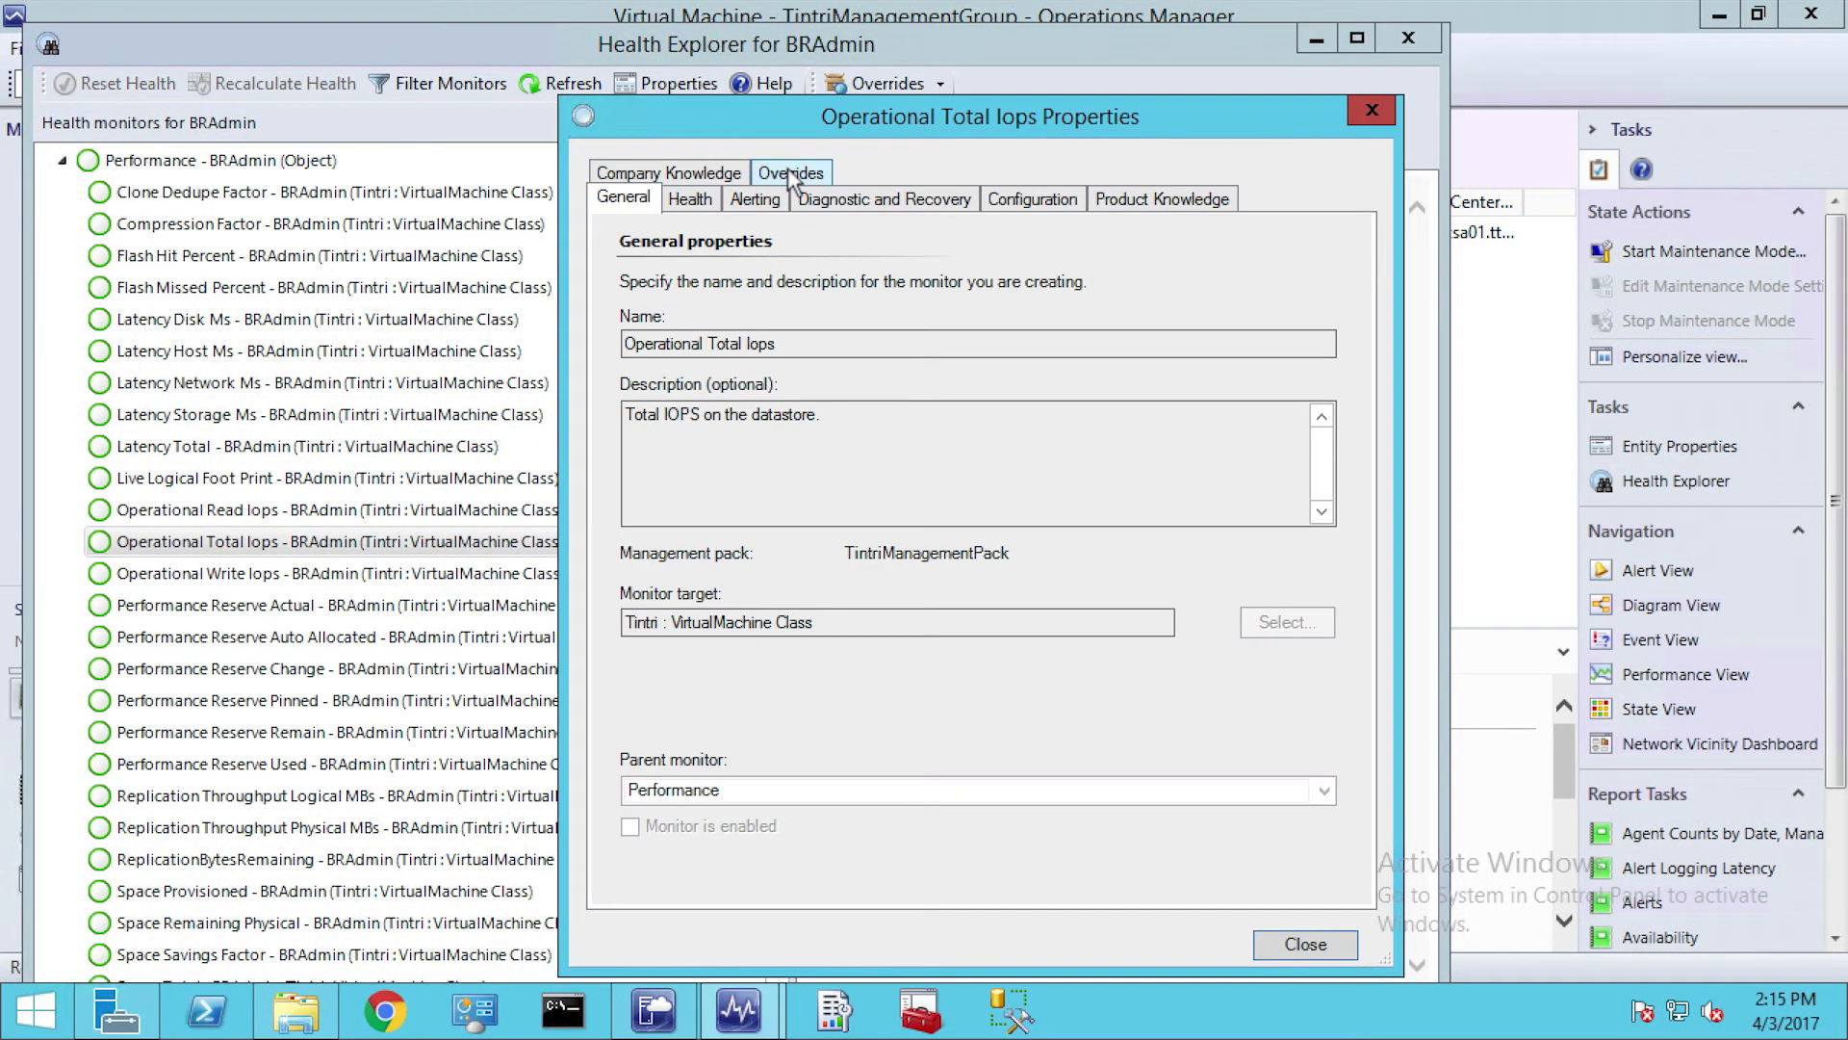
pyautogui.click(790, 172)
pyautogui.click(1094, 650)
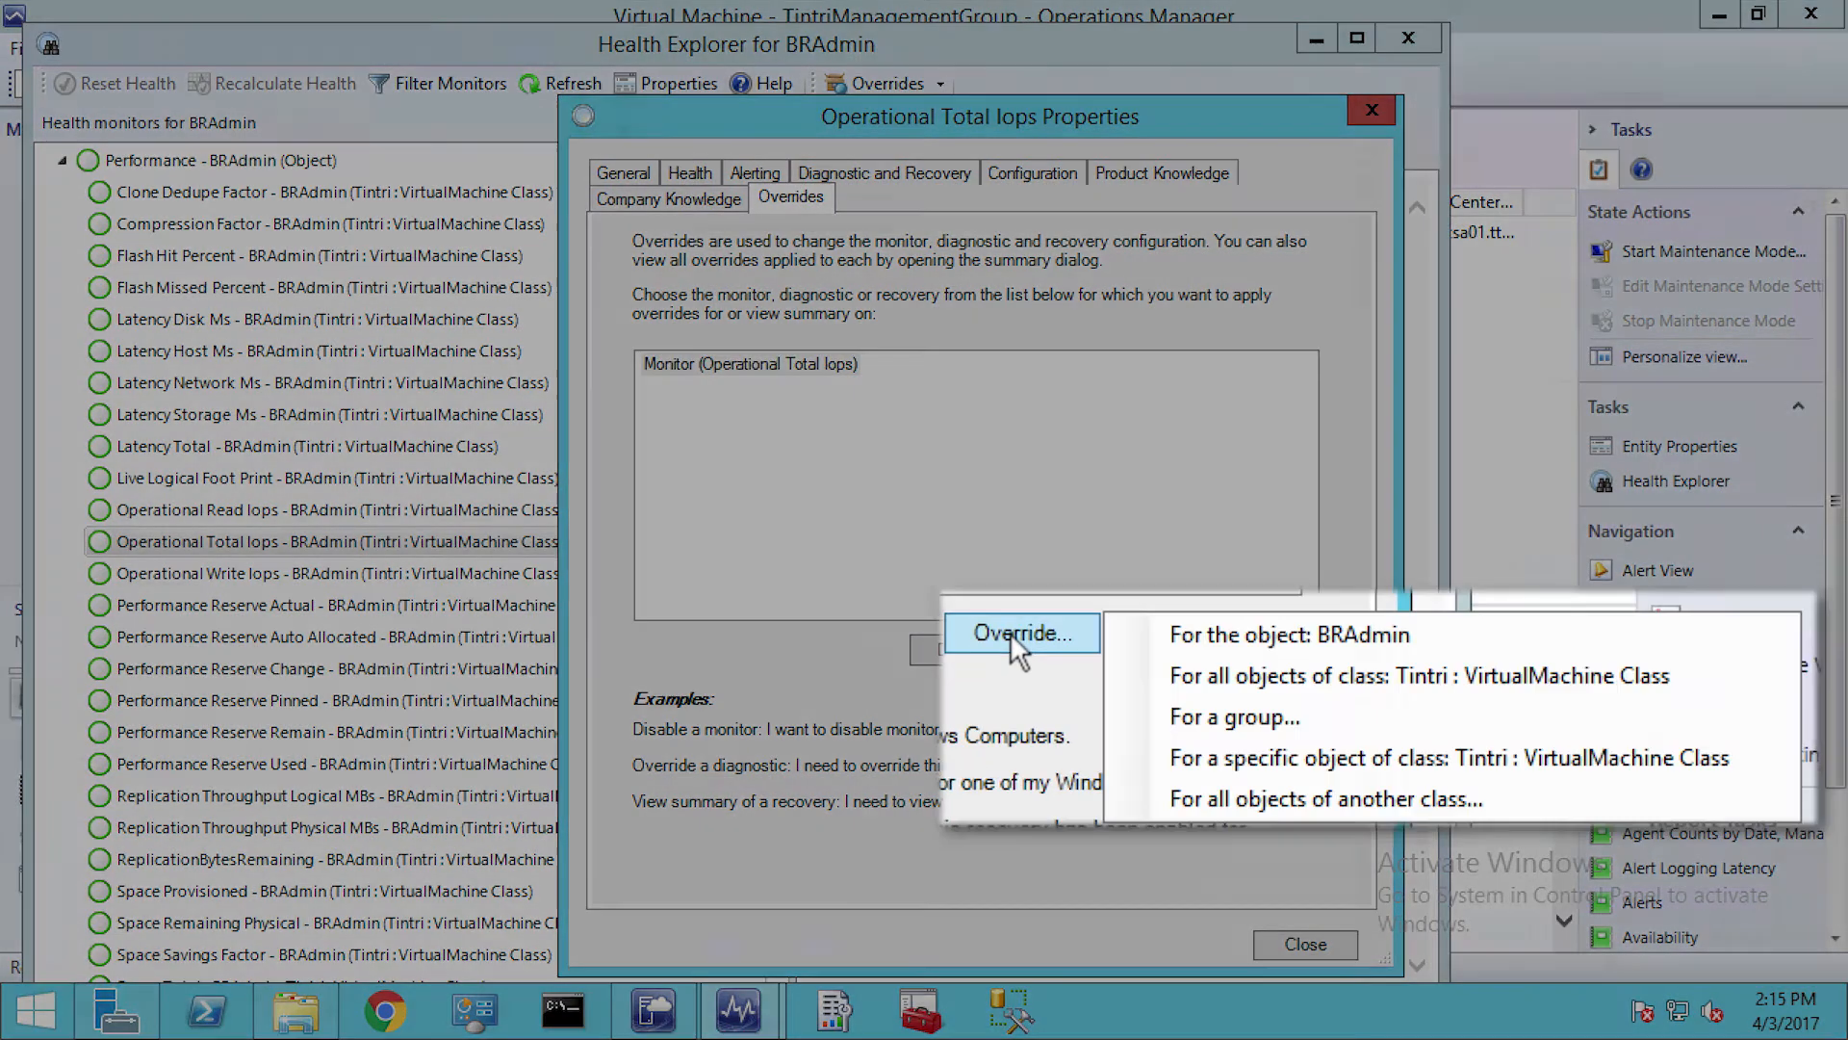
pyautogui.click(1128, 629)
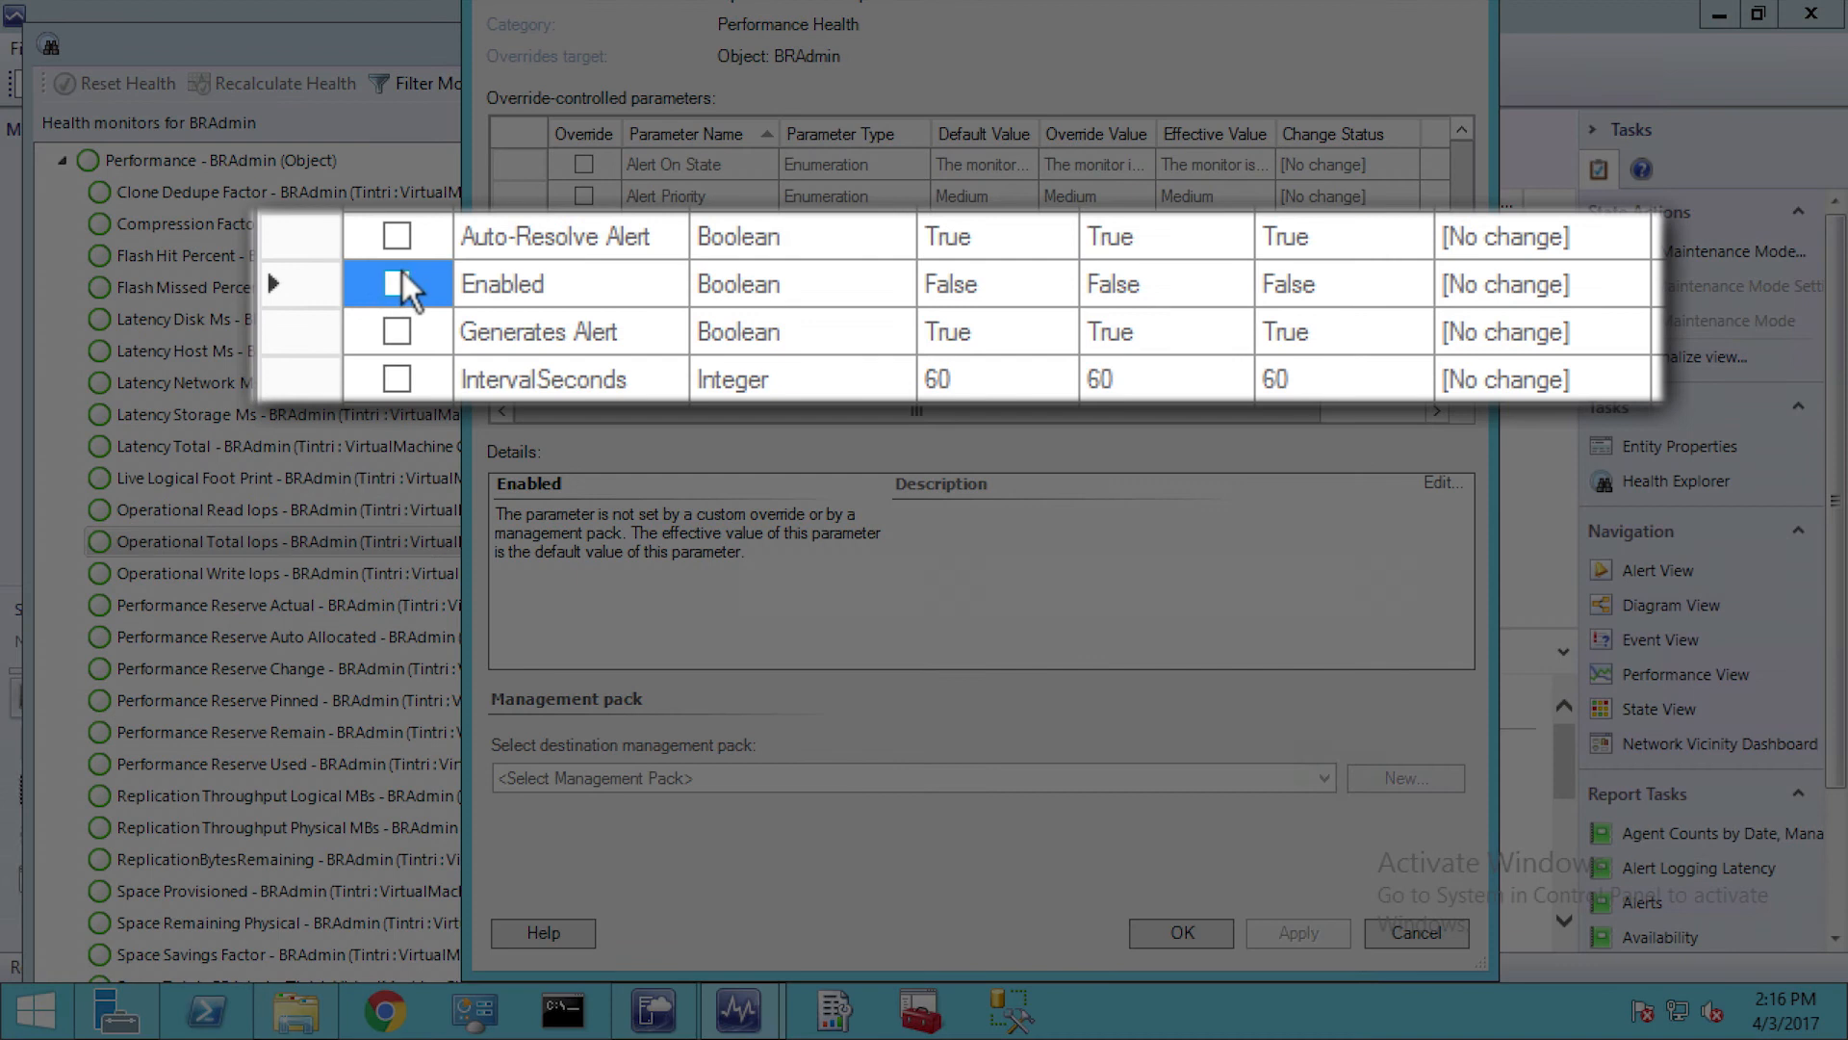
# Try adding overrides for the Enabled parameter and for Threshold with a value of 100 on the object BRAdmin
pyautogui.click(397, 283)
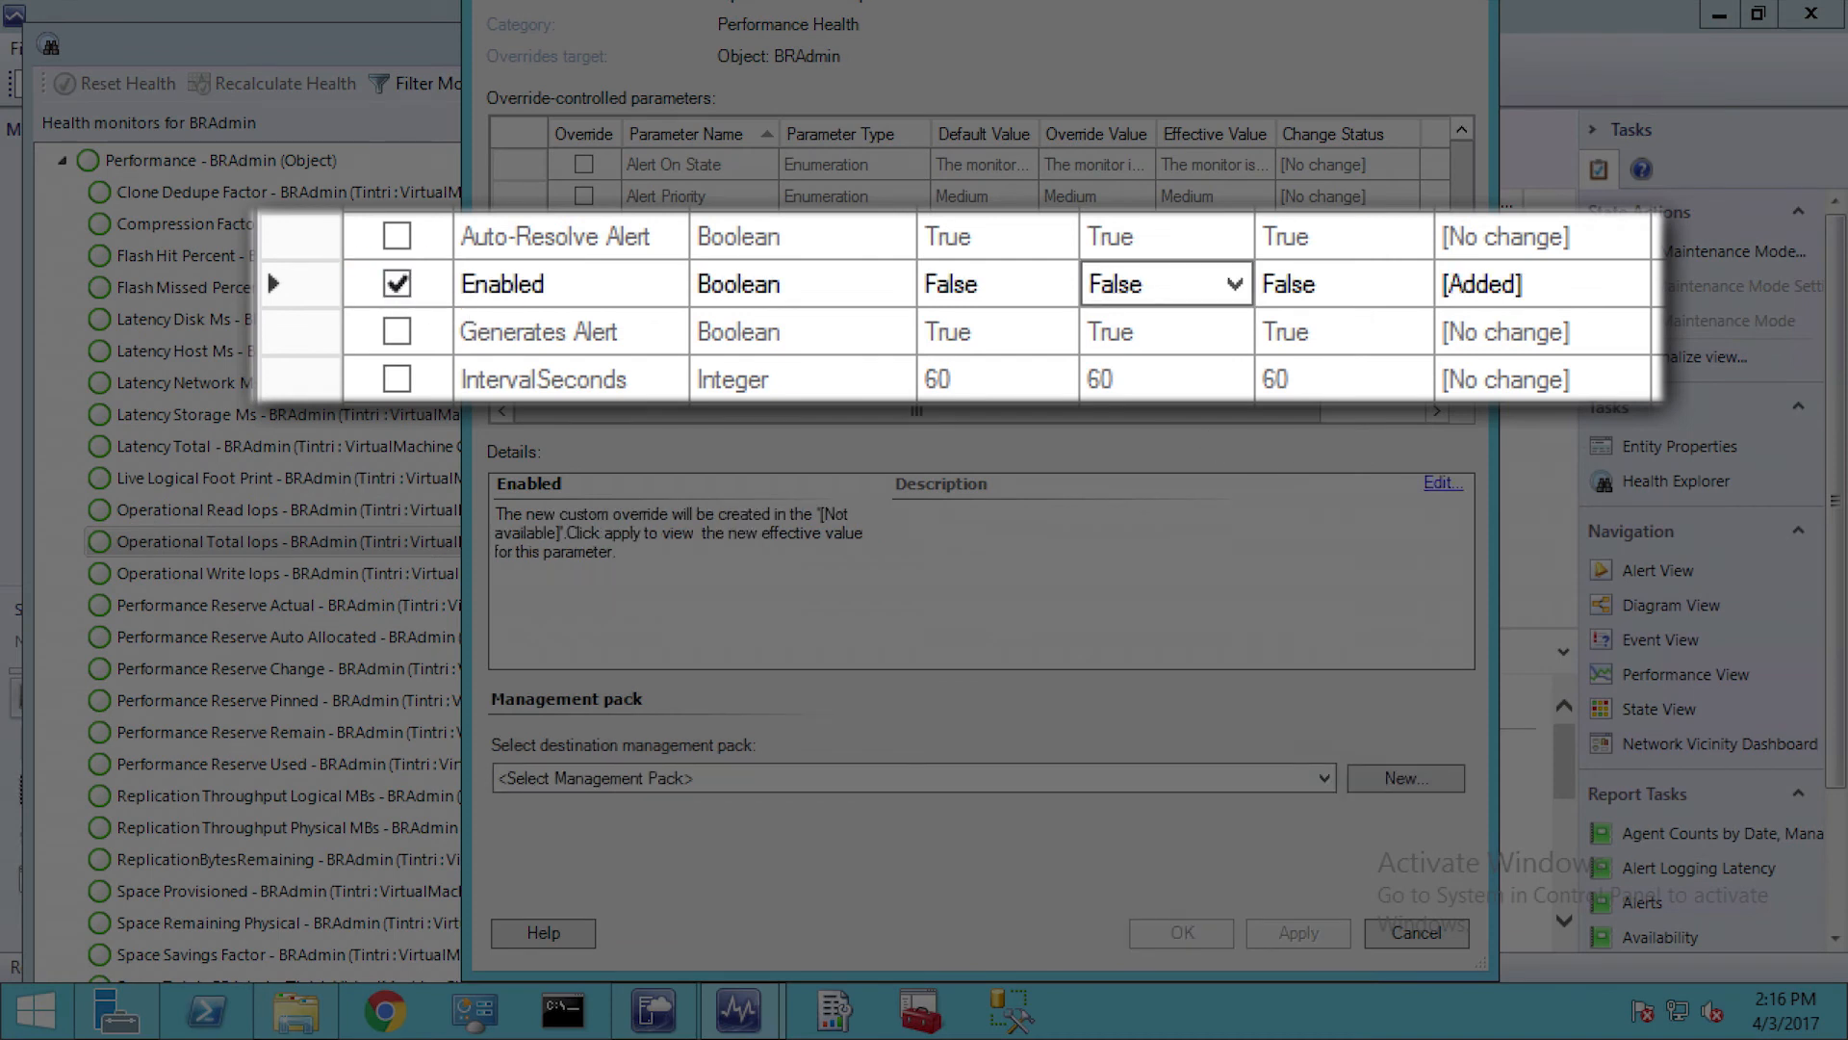
pyautogui.scroll(-1, 942, 287)
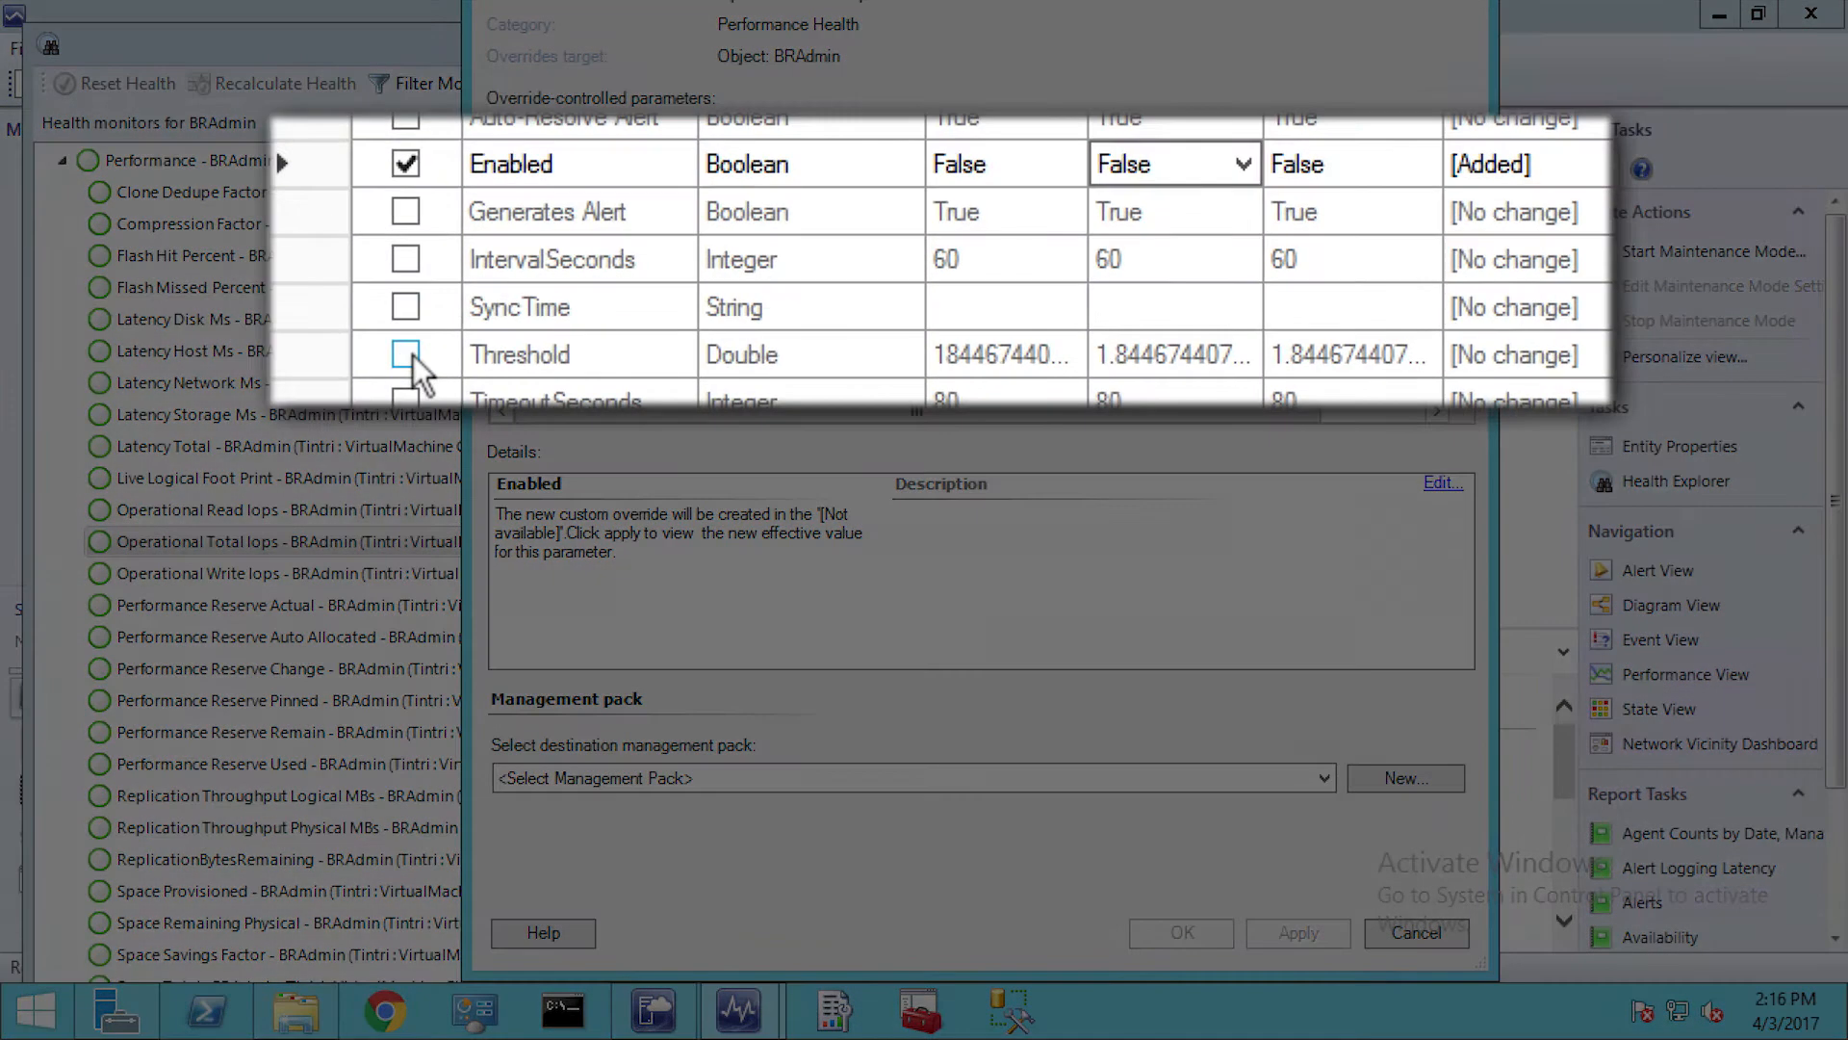
pyautogui.click(583, 323)
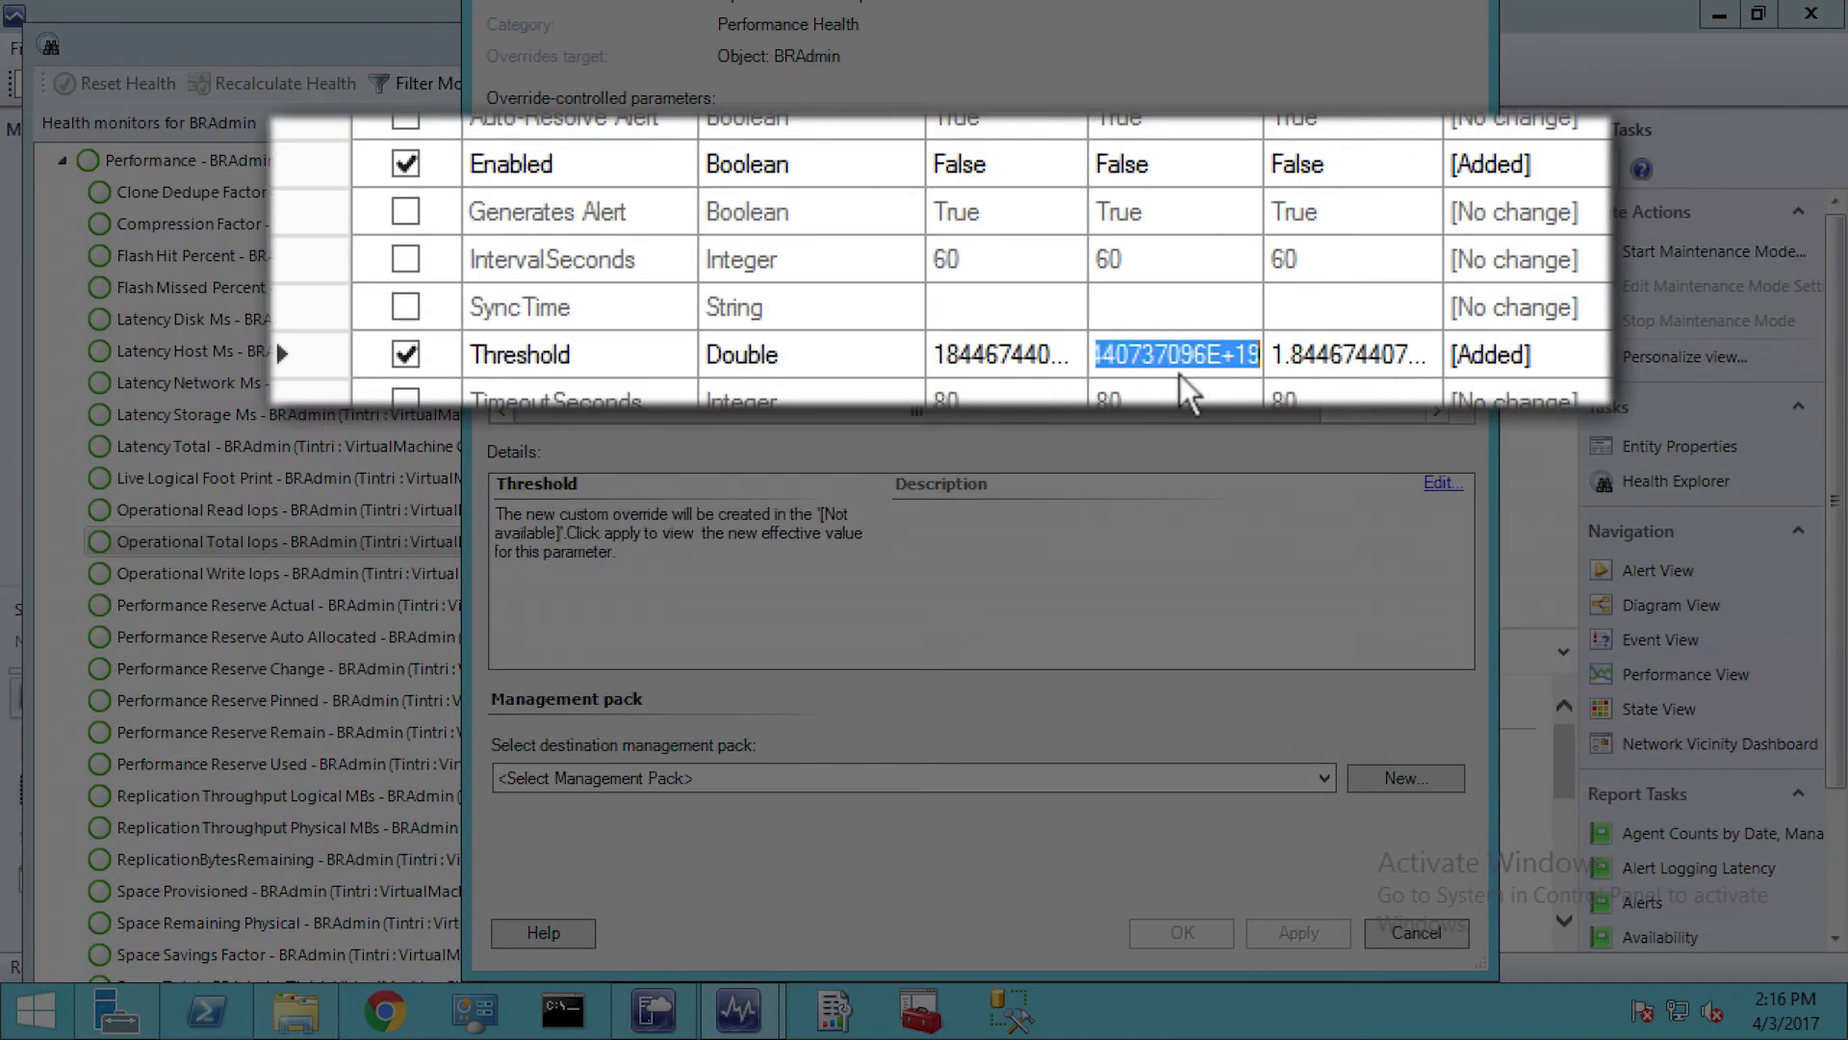
pyautogui.write('1')
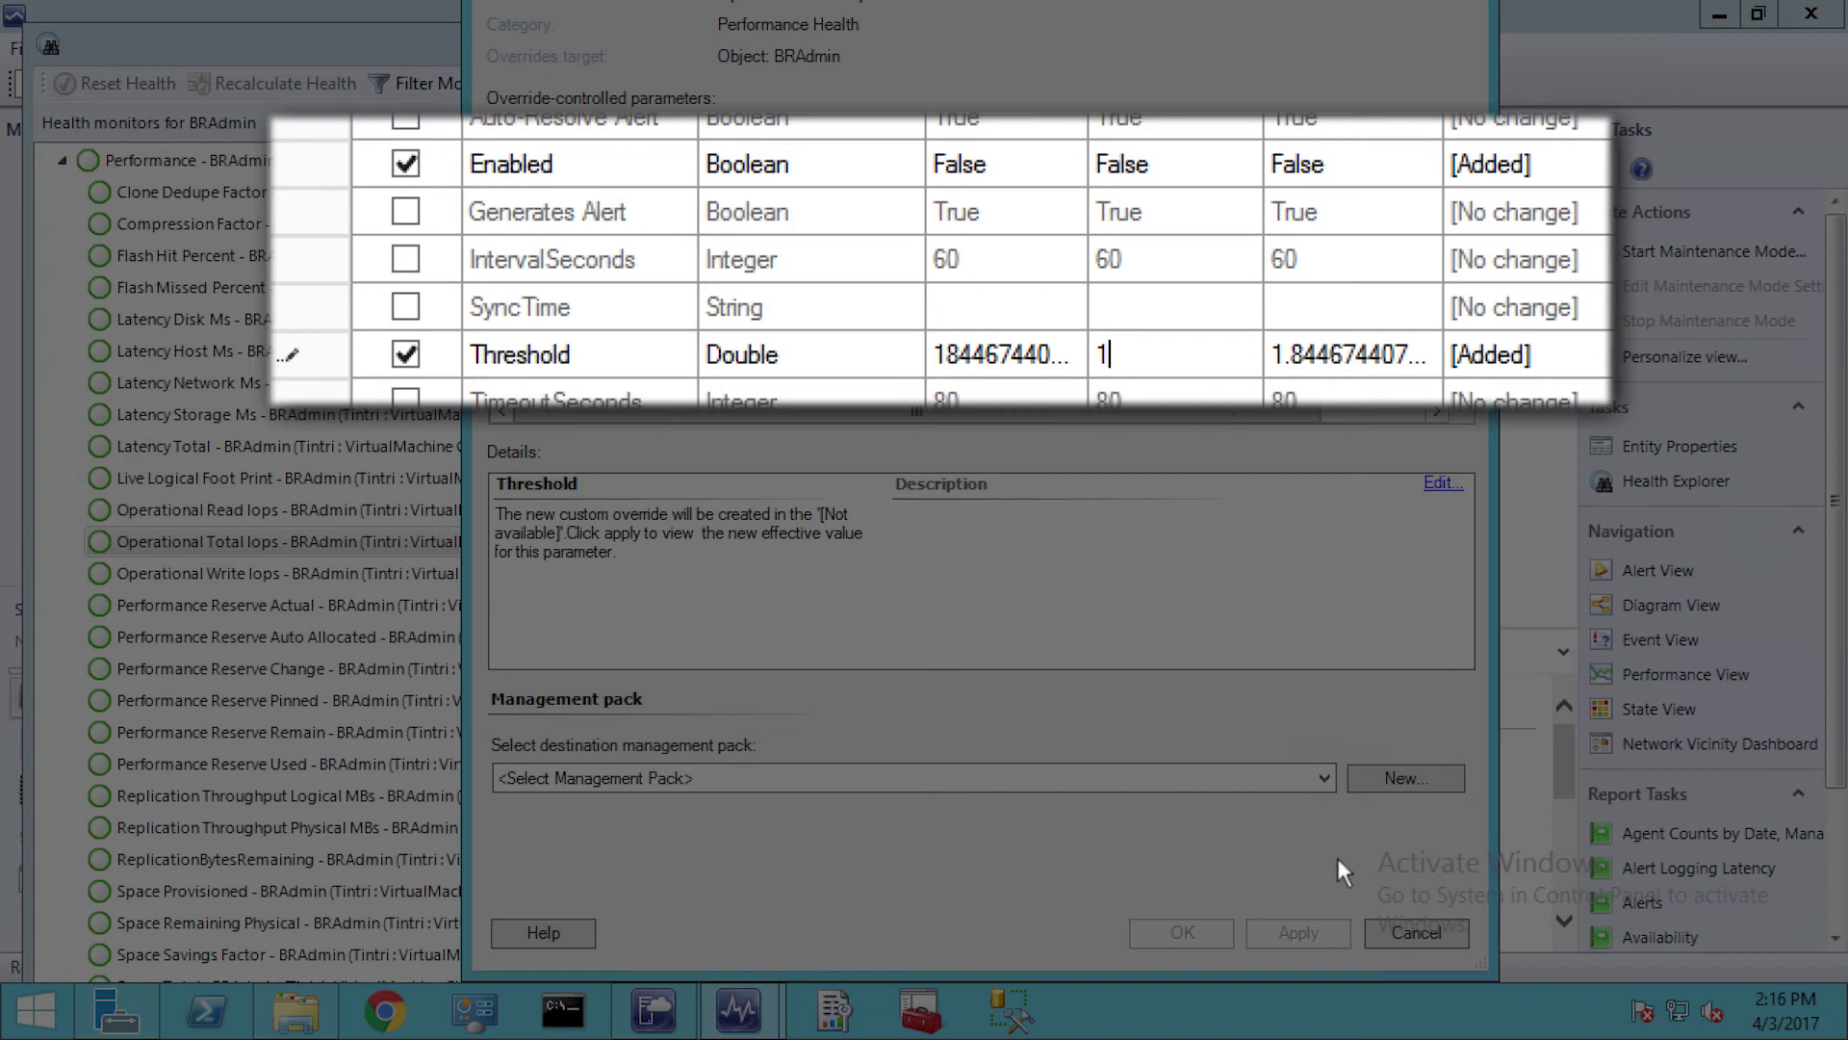
pyautogui.write('00')
pyautogui.scroll(1, 1054, 481)
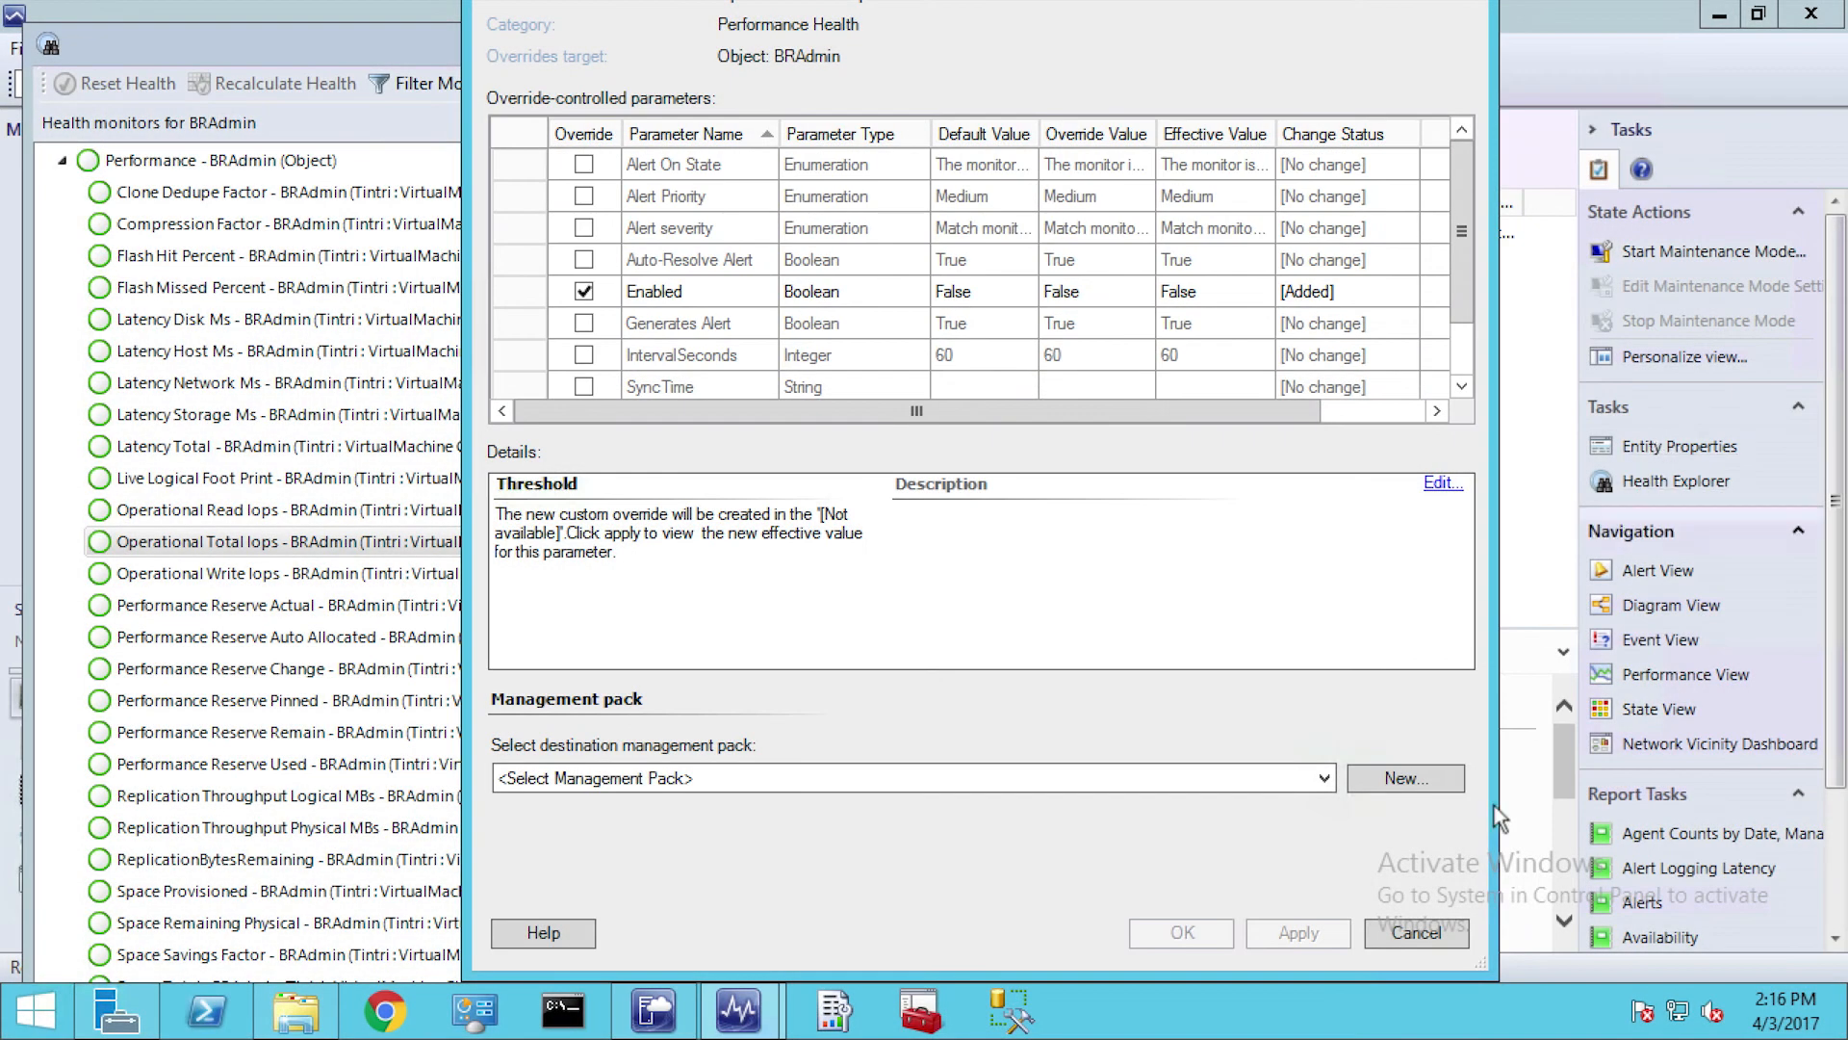
# Discard the unsaved override changes and close the monitor's properties and Health Explorer for BRAdmin
pyautogui.click(1408, 933)
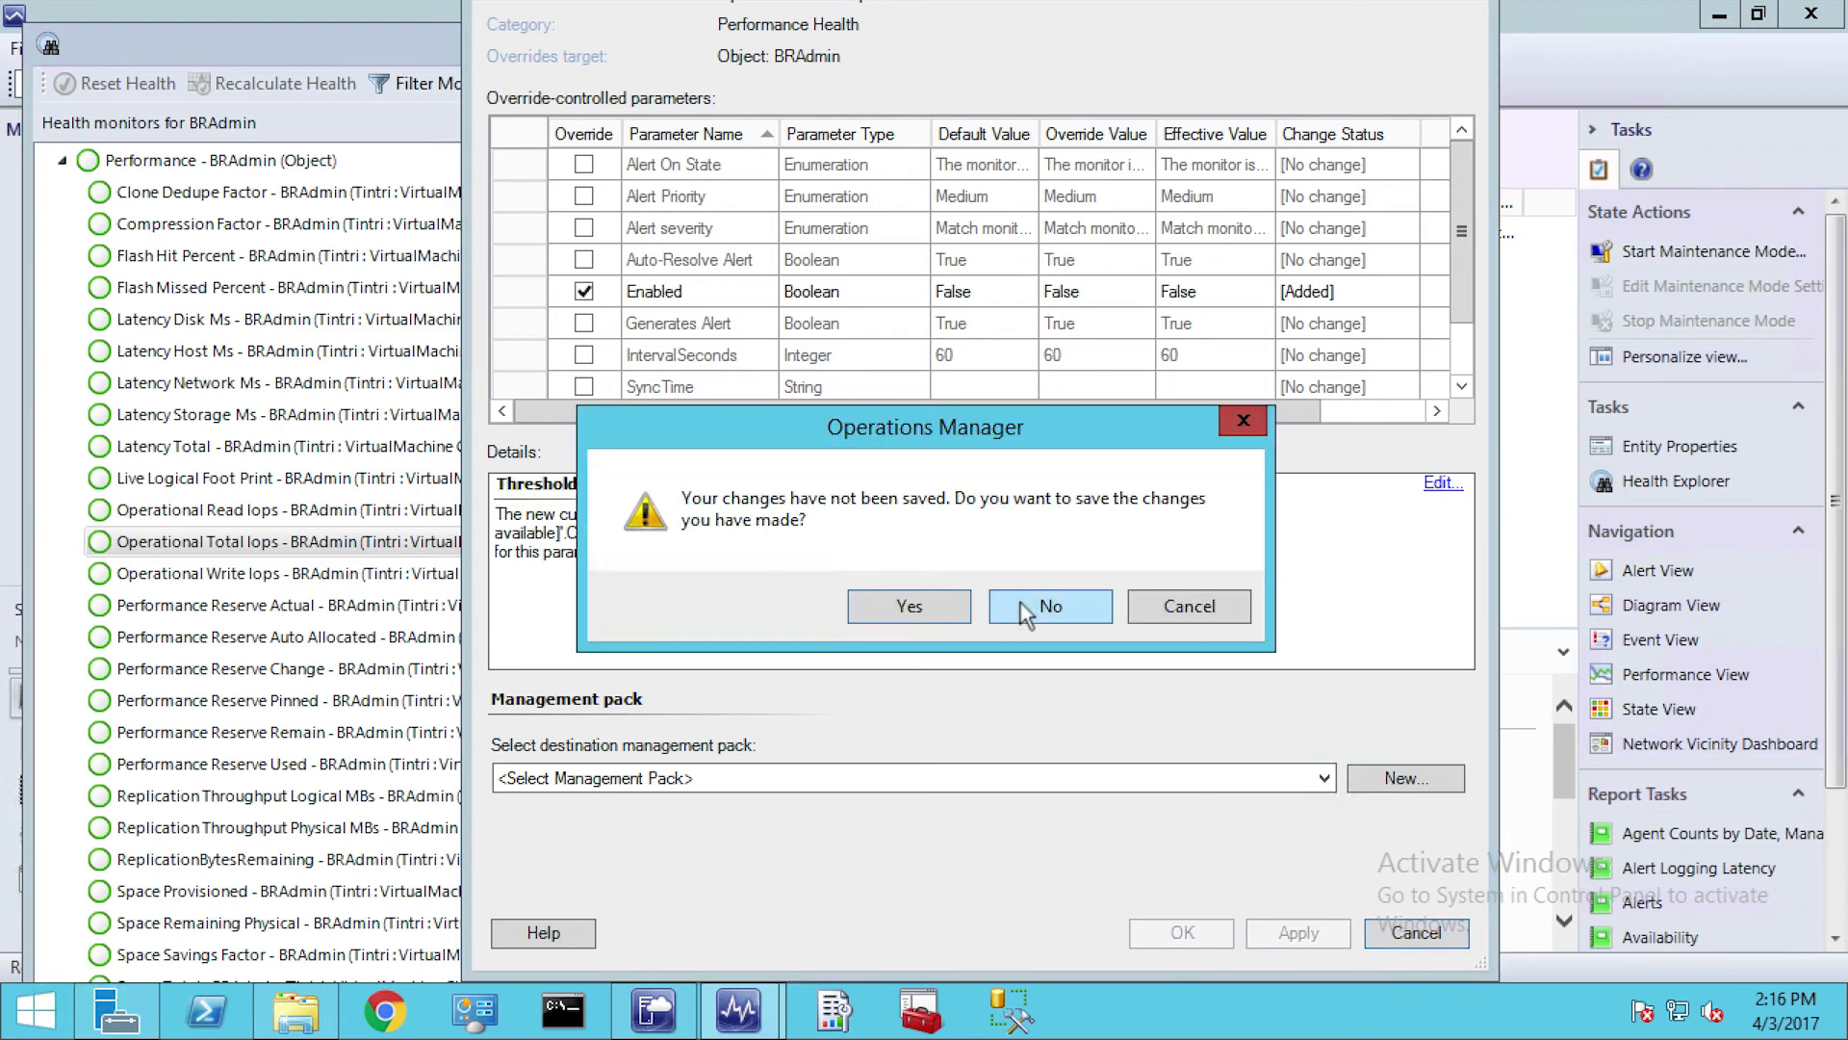
pyautogui.click(1022, 604)
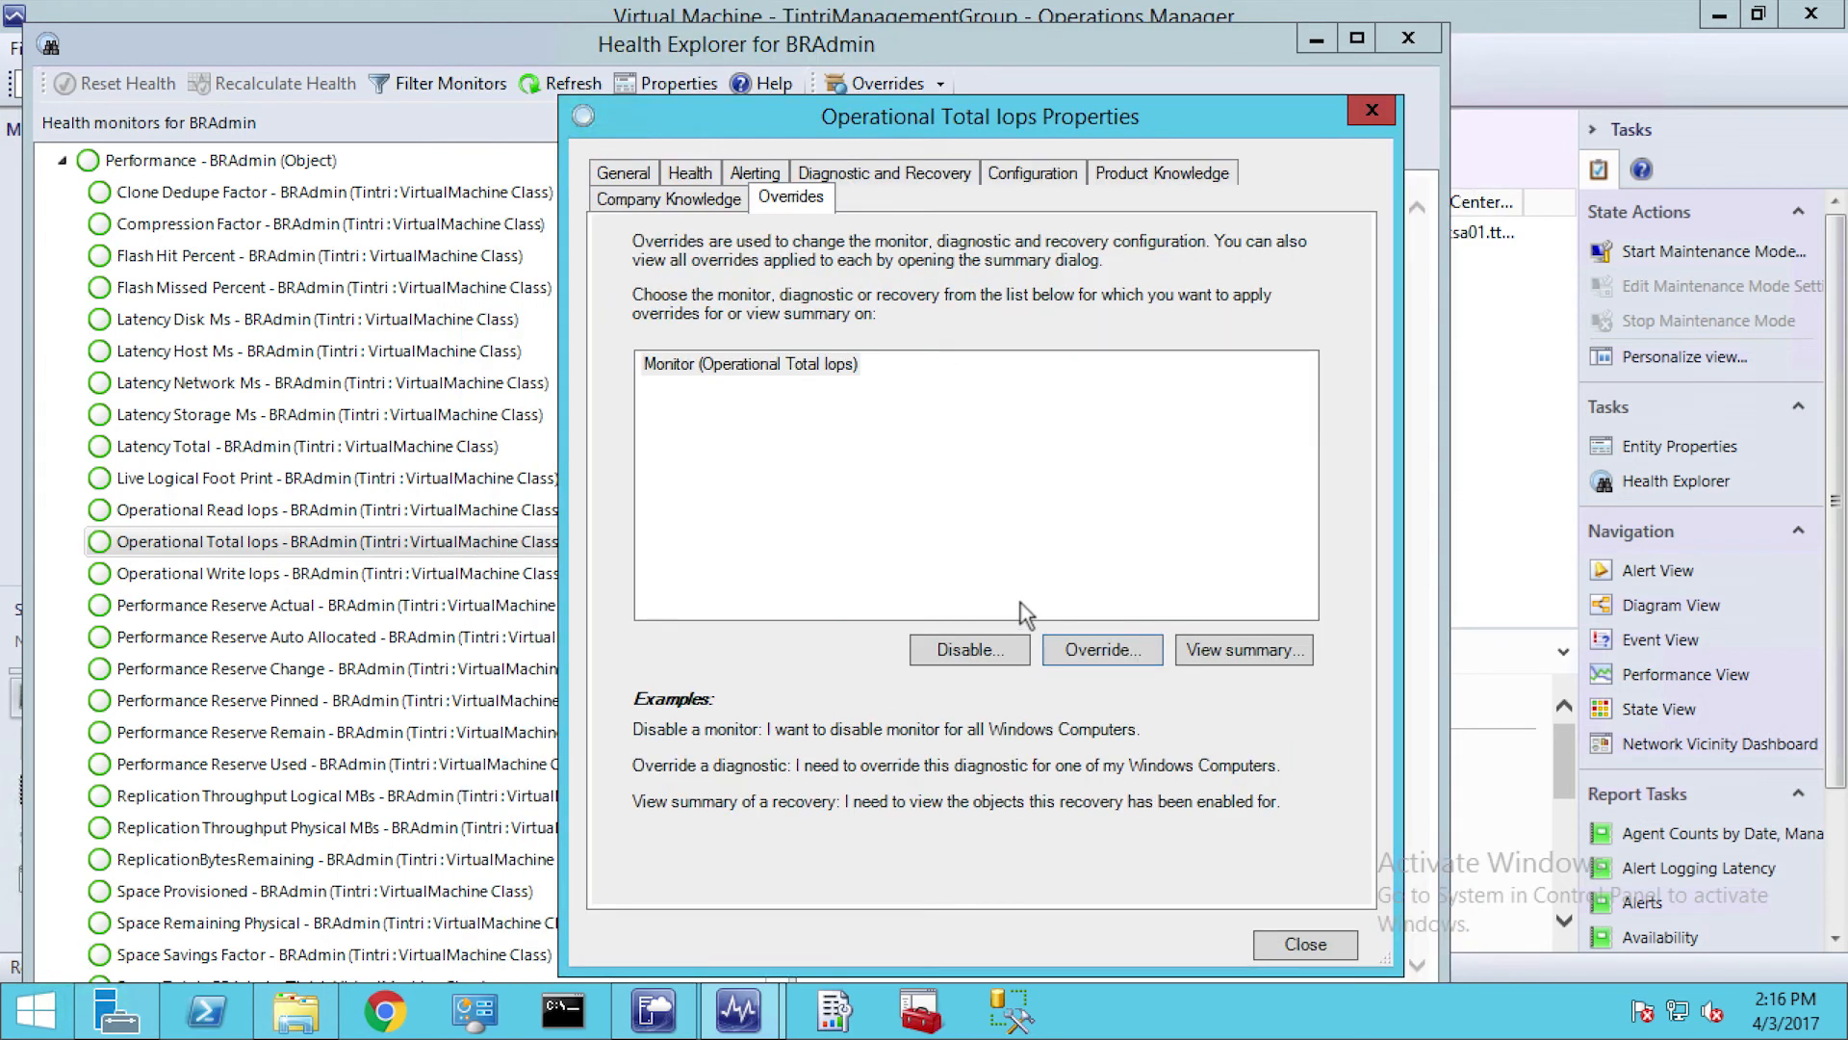
pyautogui.click(1336, 943)
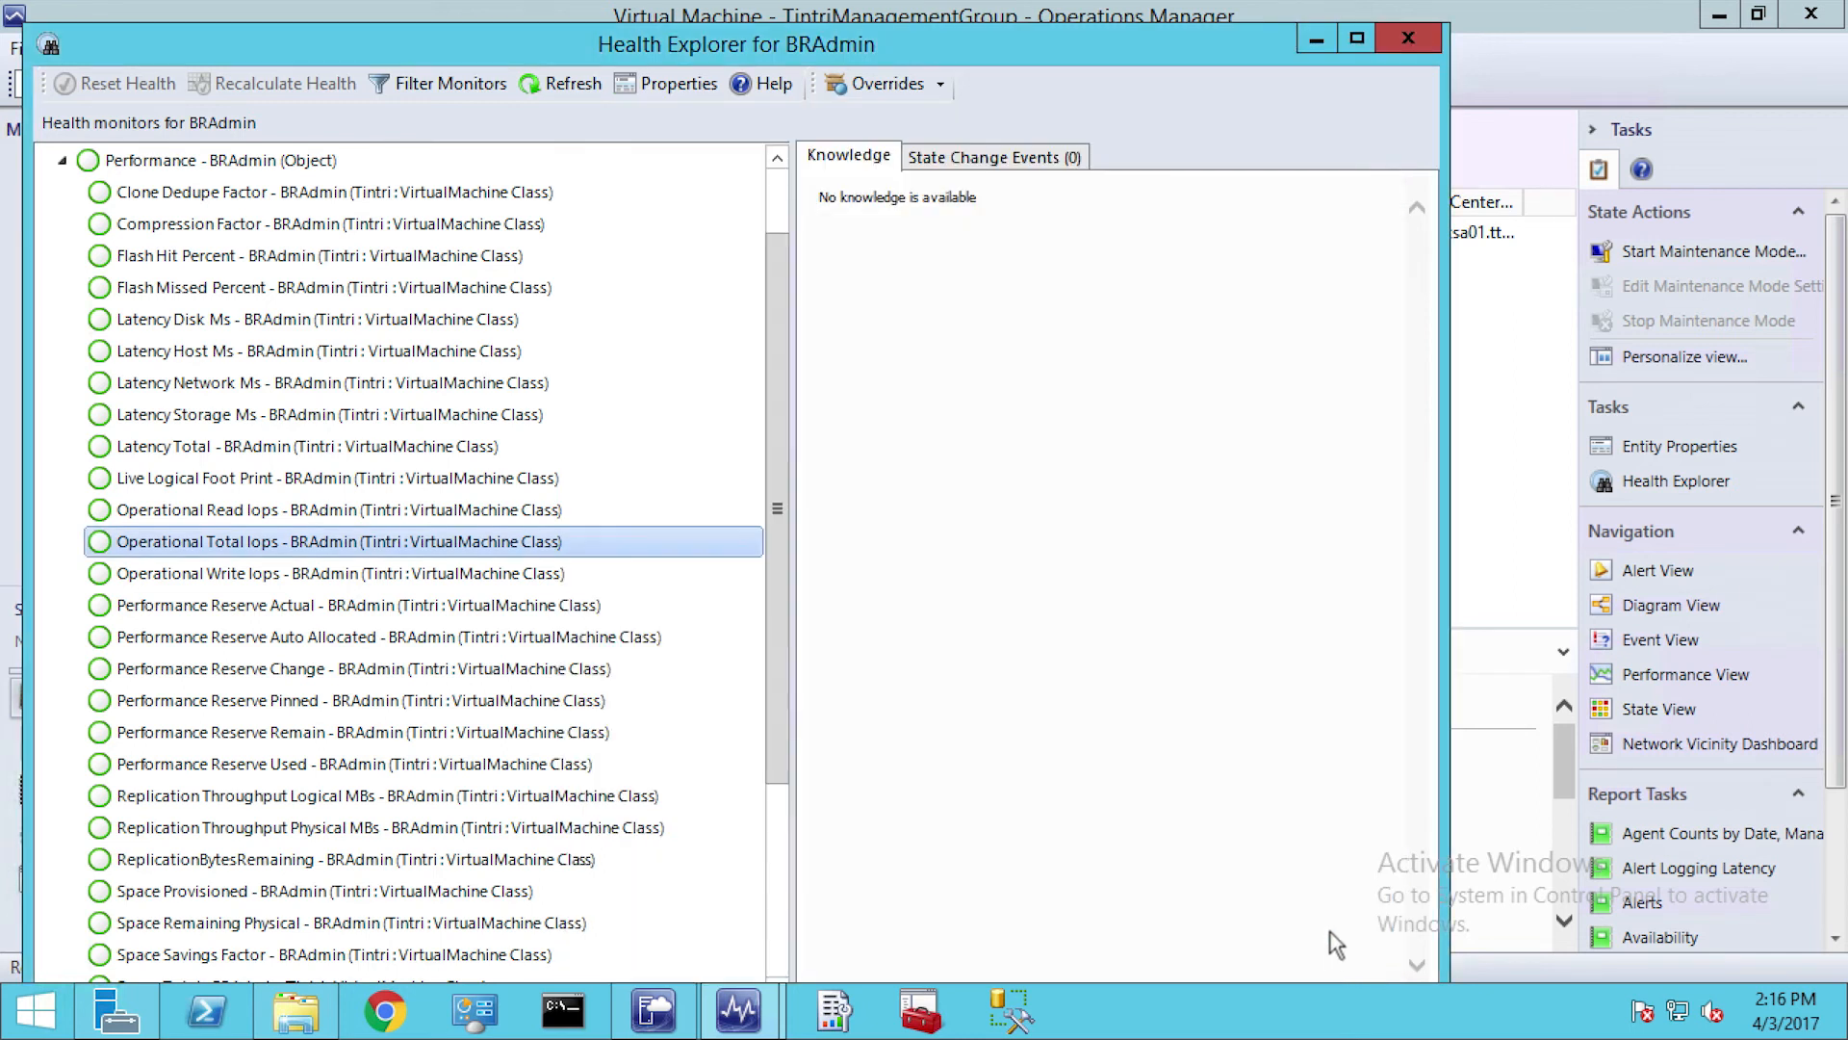
pyautogui.click(1409, 38)
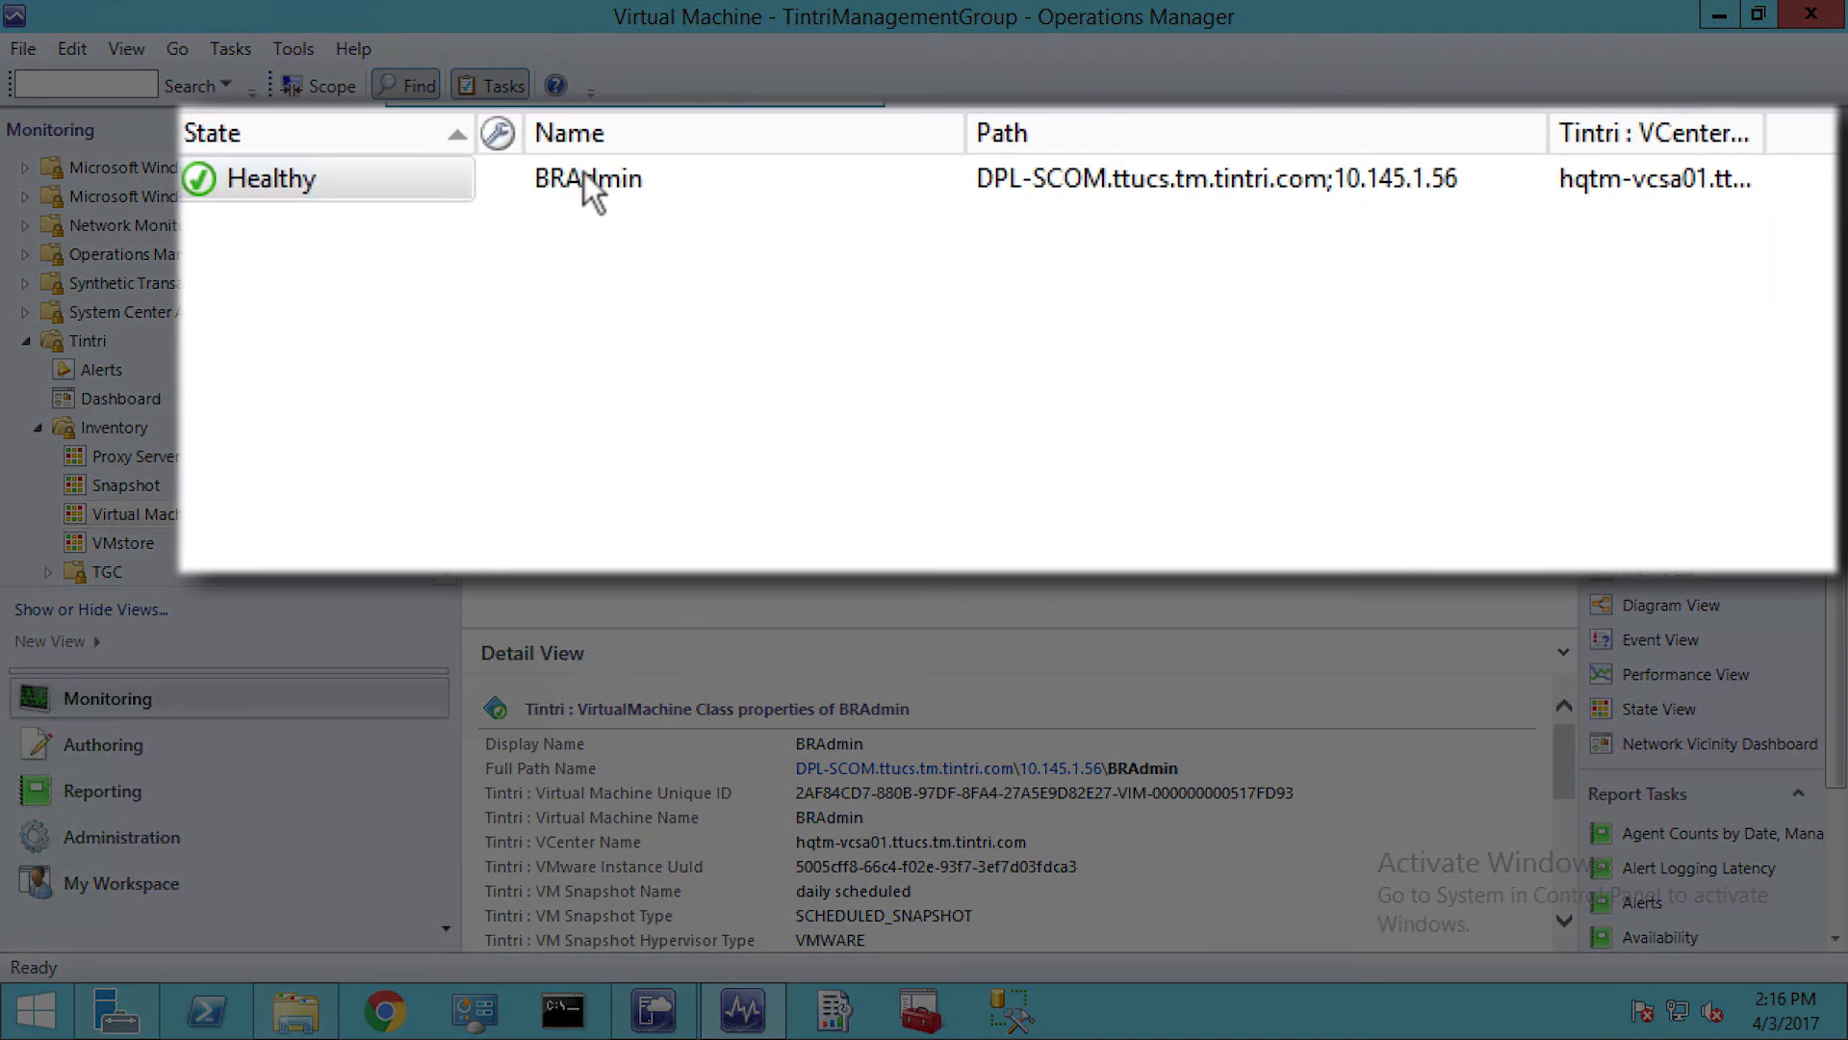
# Open the Performance View for the BRAdmin virtual machine
pyautogui.rightClick(589, 189)
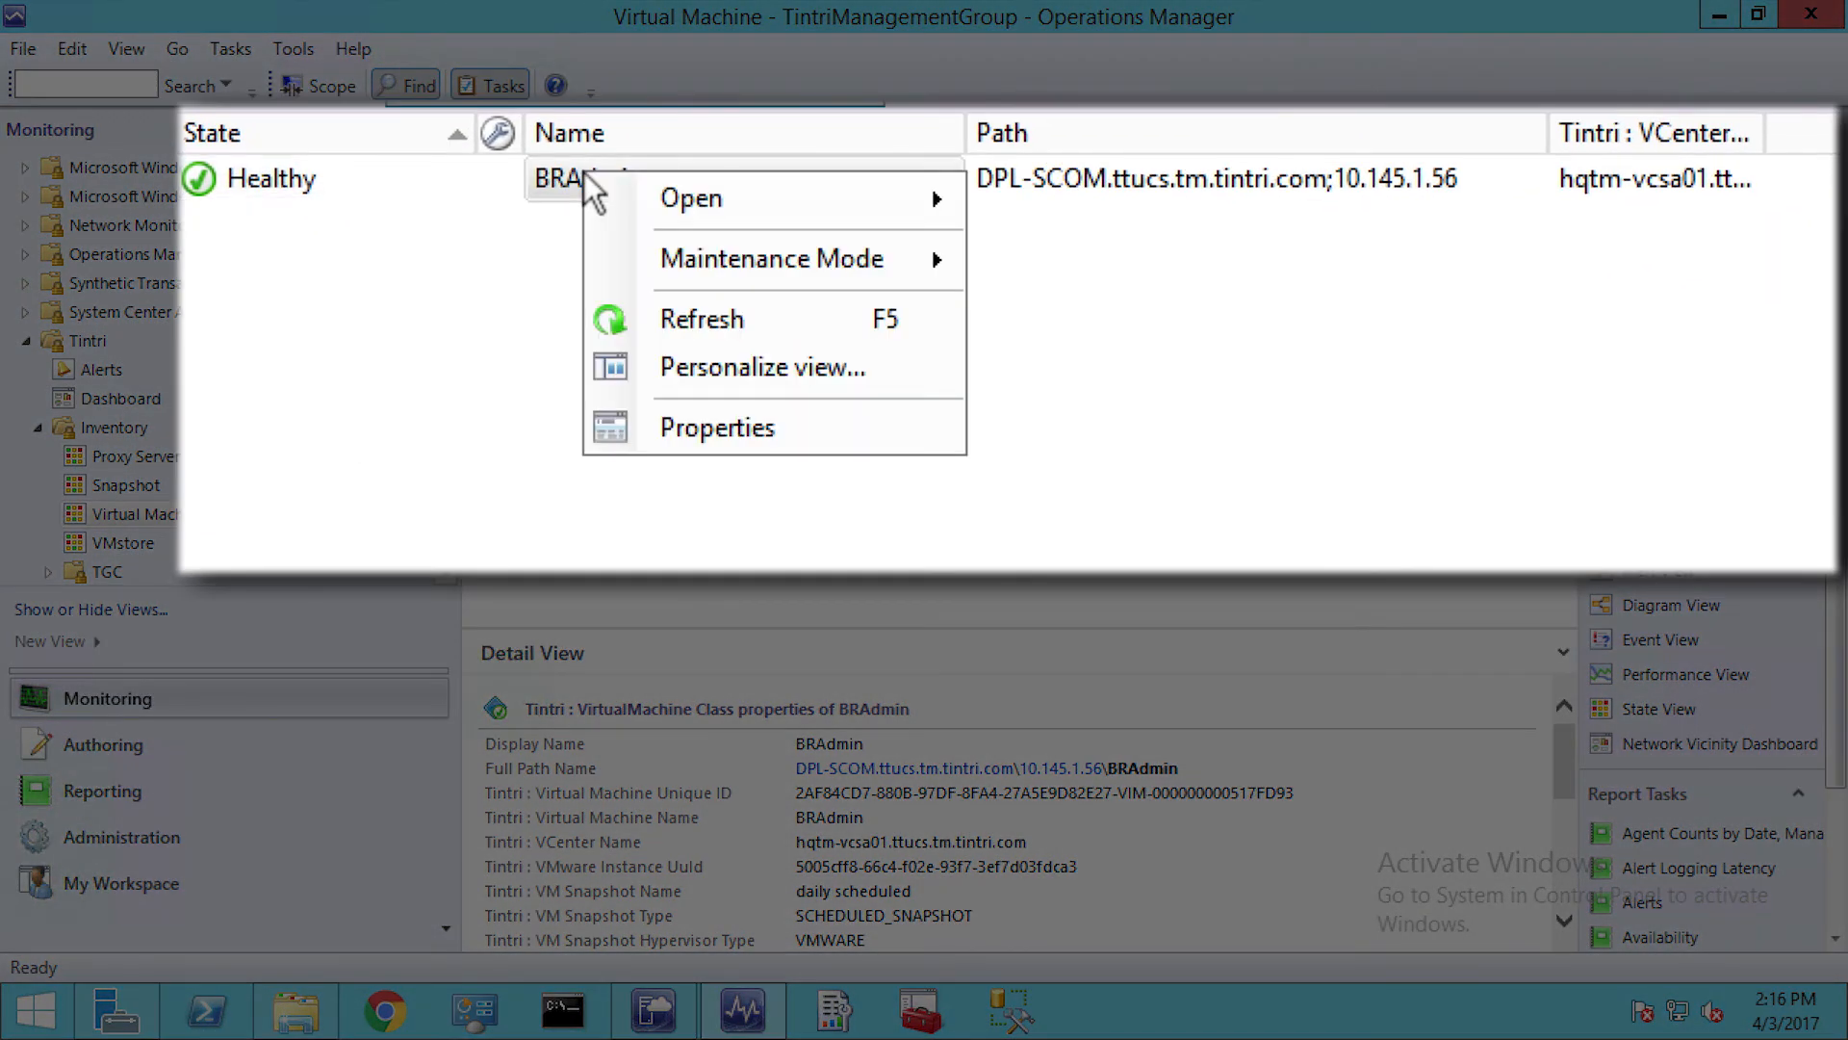
pyautogui.moveTo(758, 198)
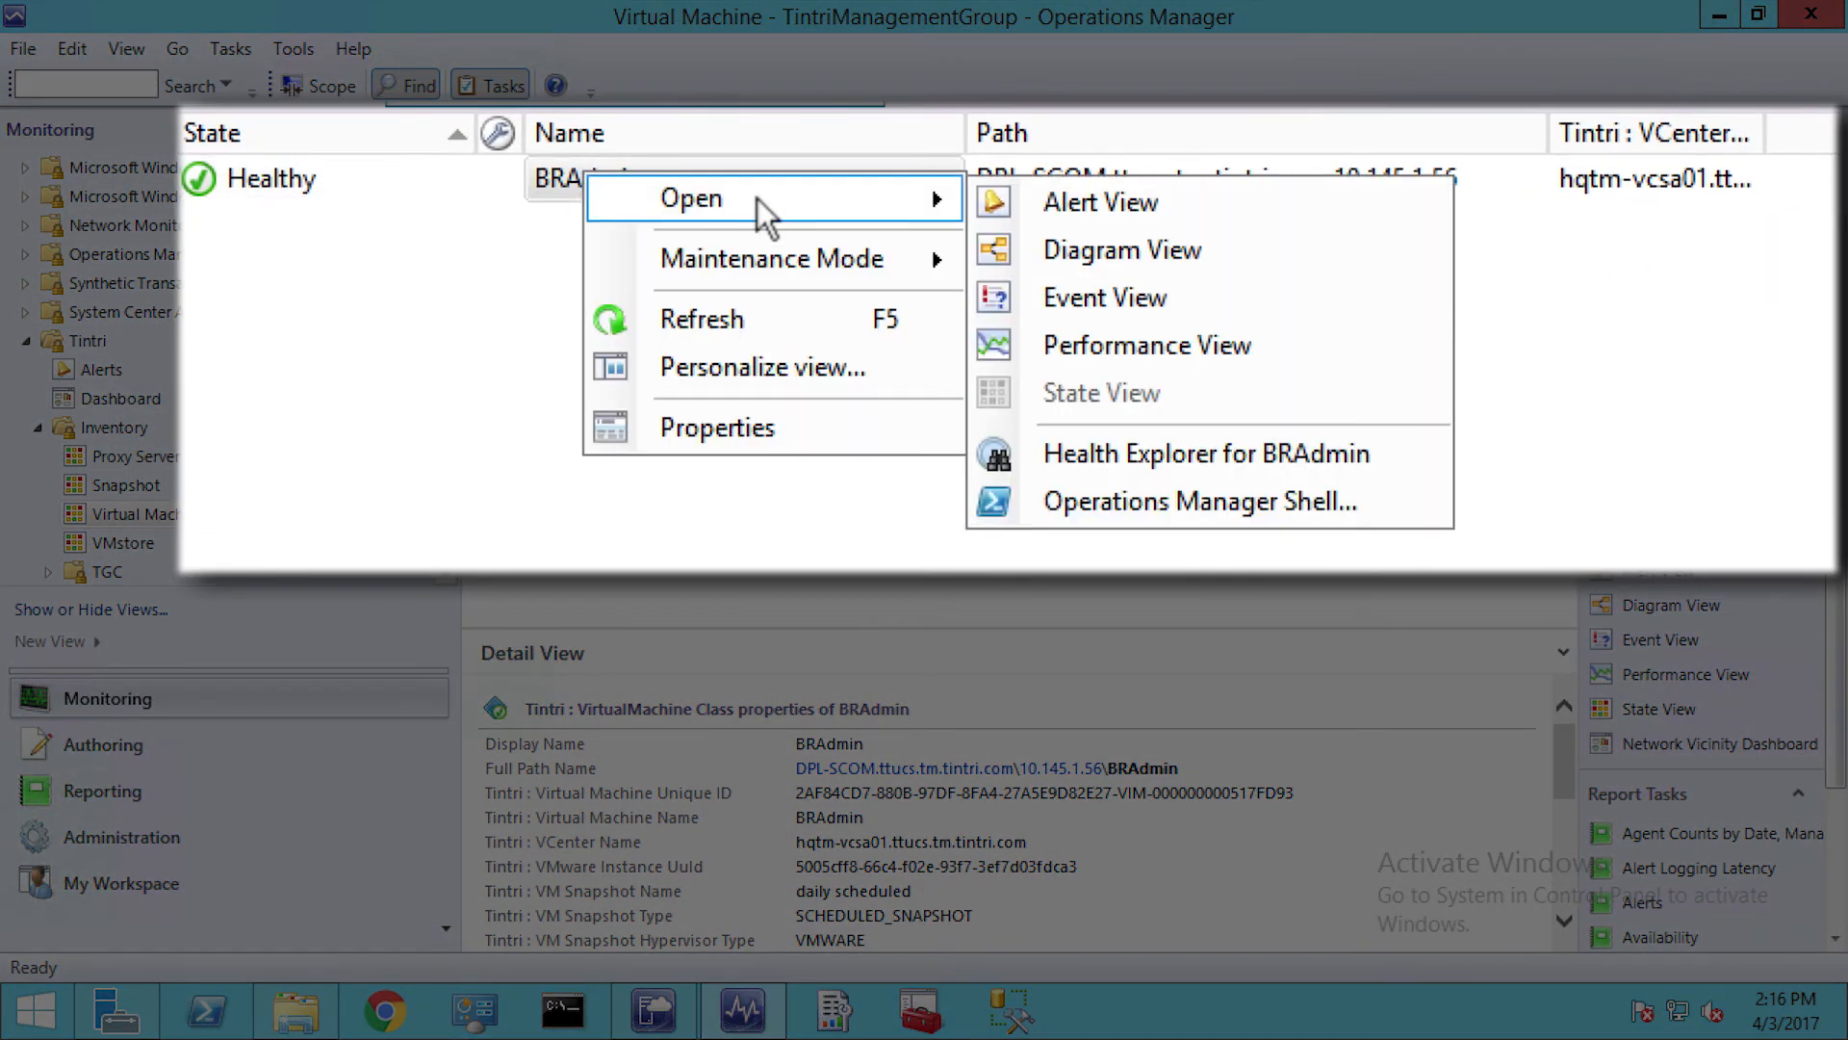
pyautogui.click(1262, 339)
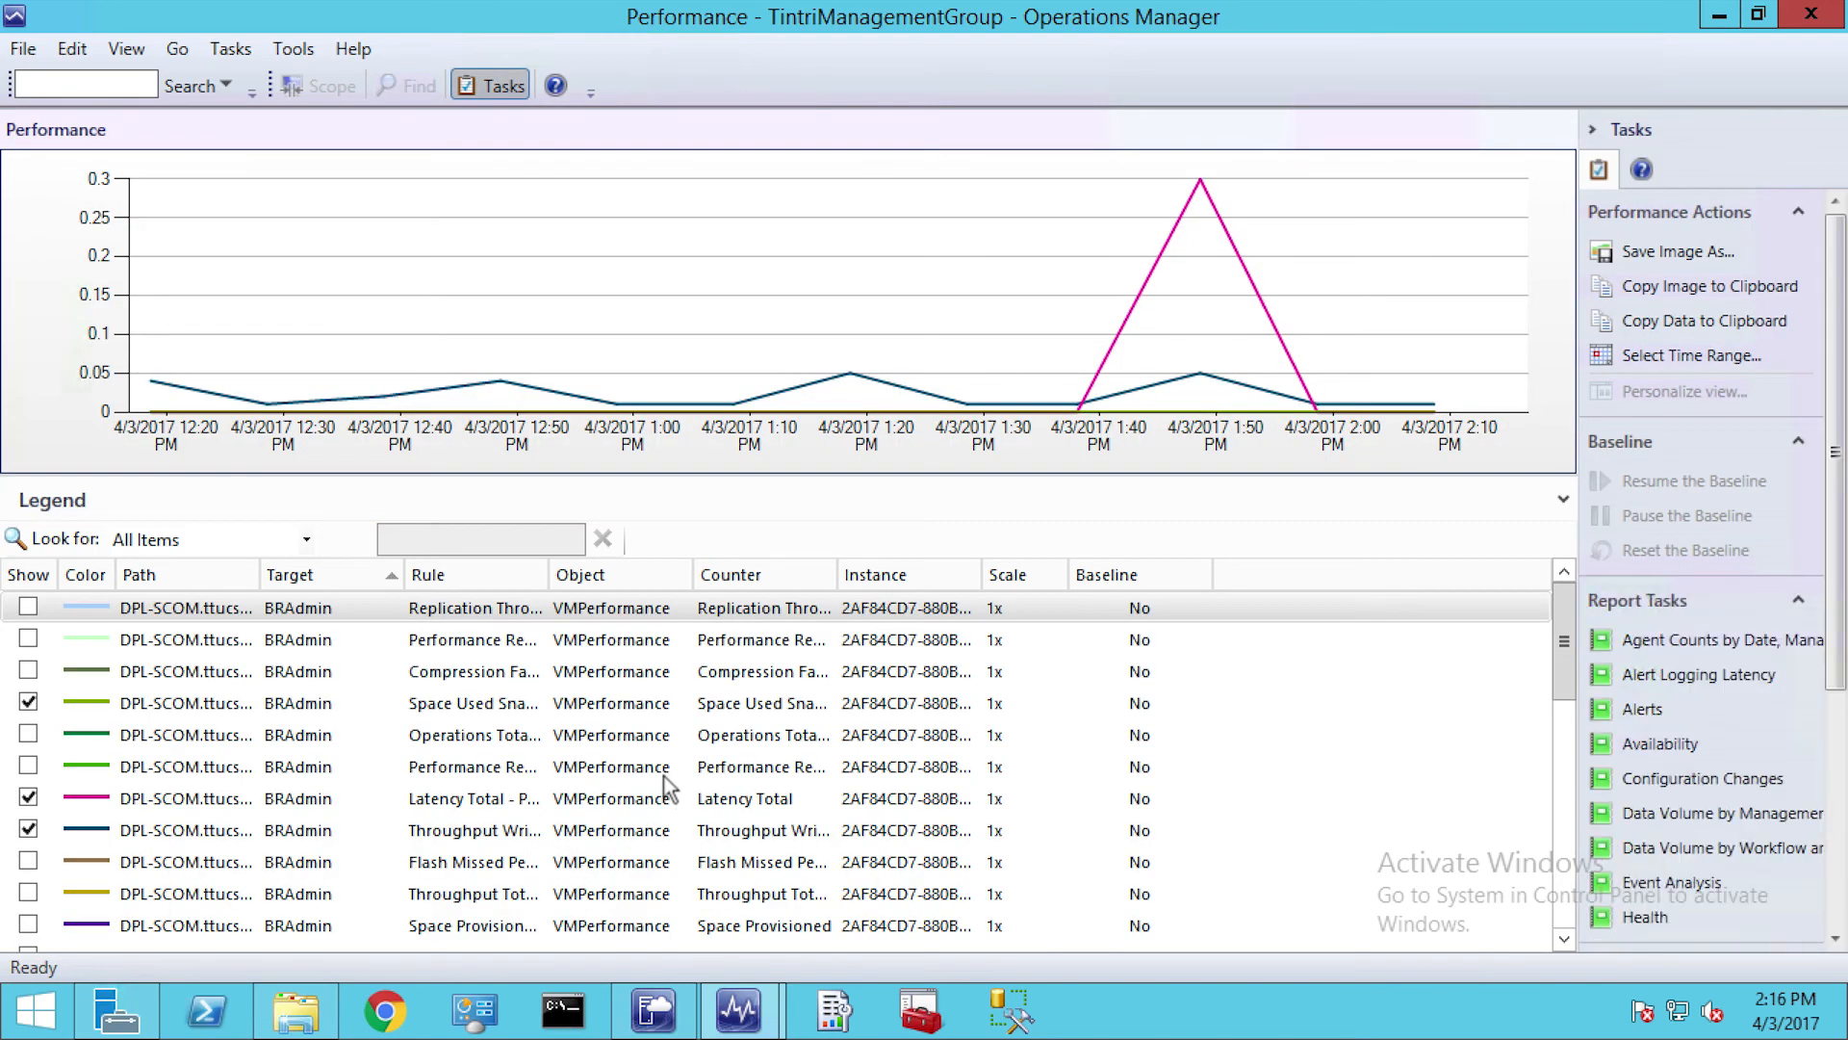
# Widen the legend's Counter column, show the Operations Total Iops counter on BRAdmin's performance chart, and close the view
pyautogui.moveTo(885, 572); pyautogui.dragTo(1053, 574)
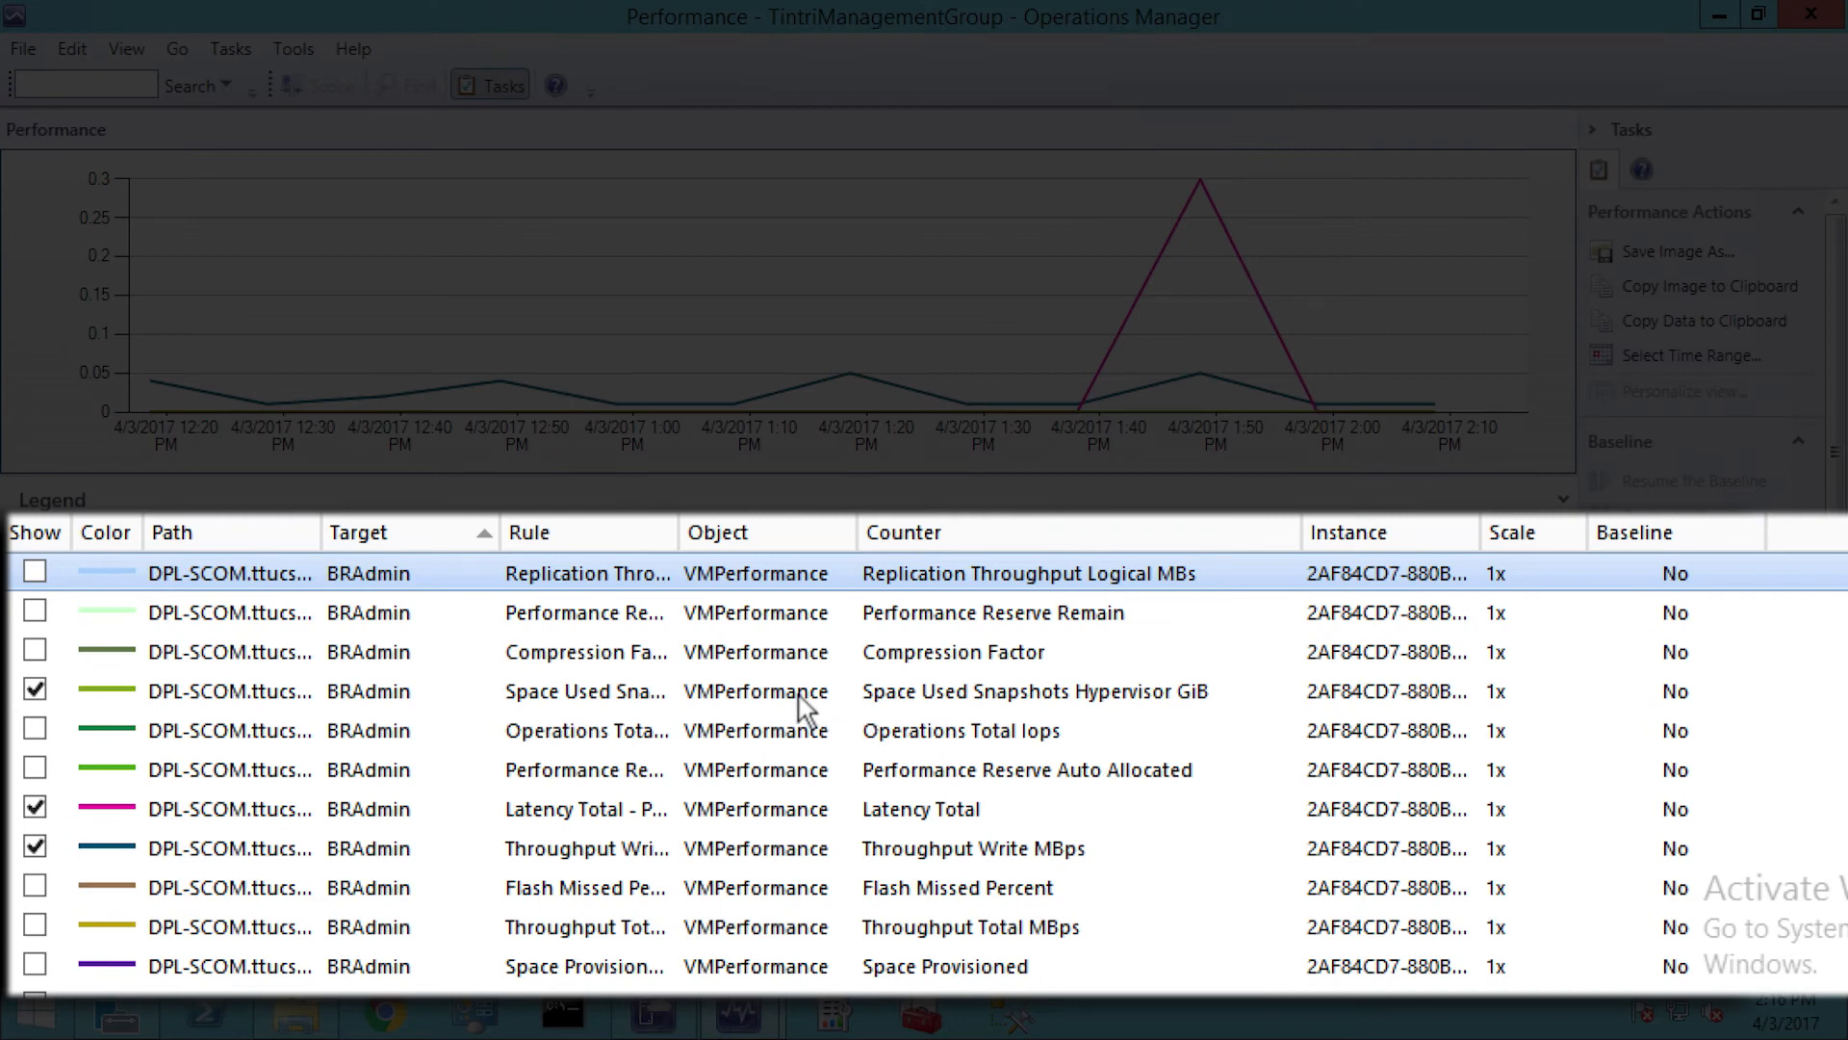
pyautogui.click(34, 731)
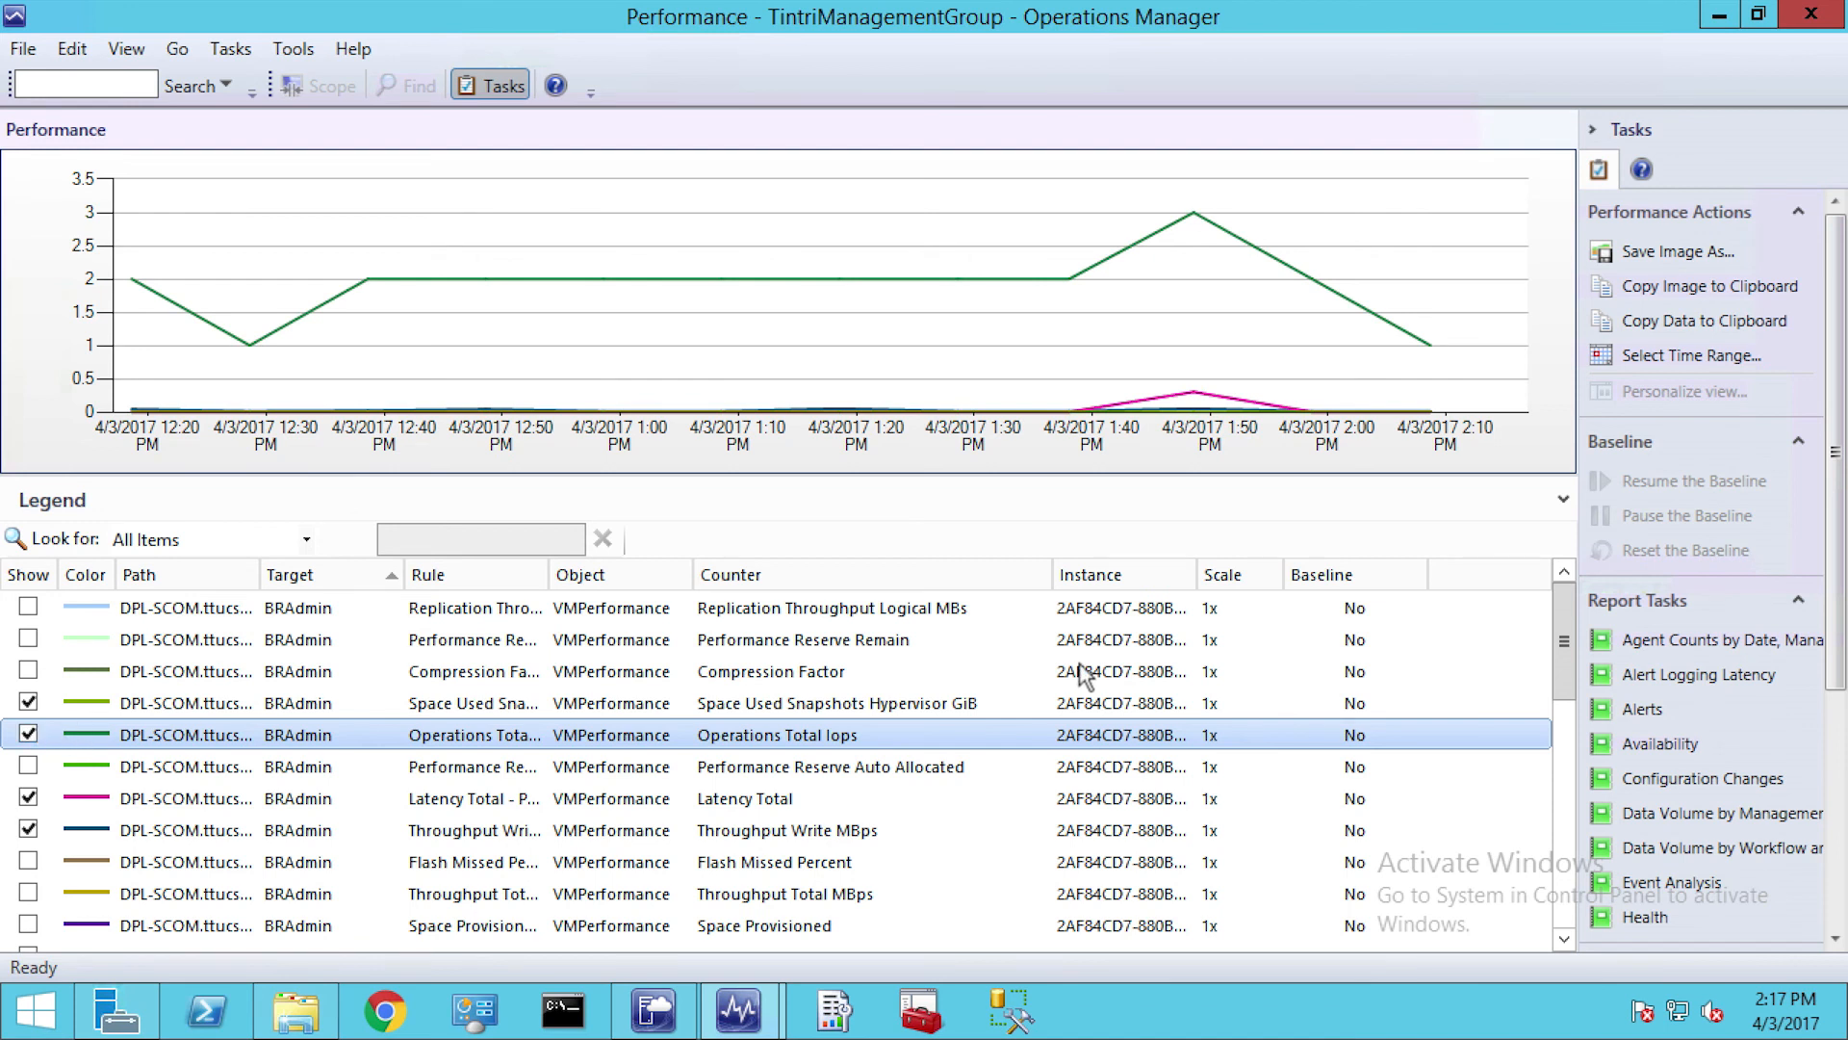
pyautogui.click(1813, 21)
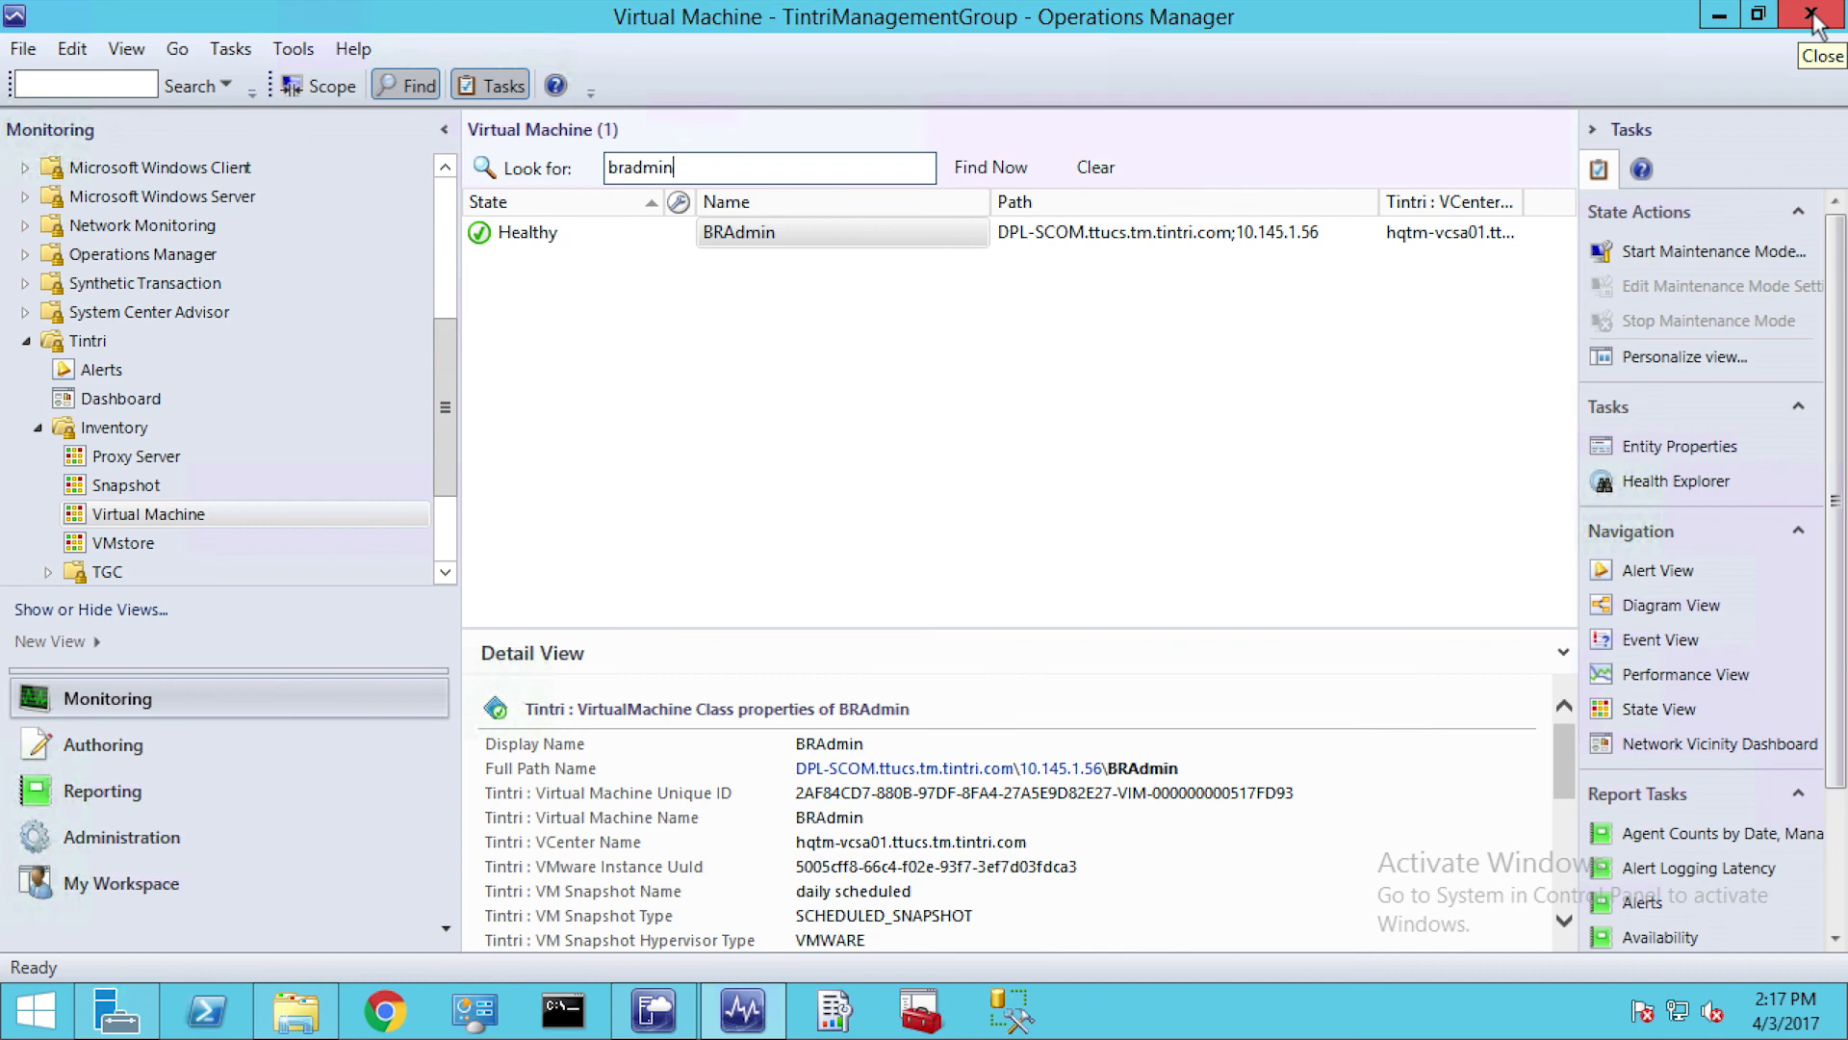